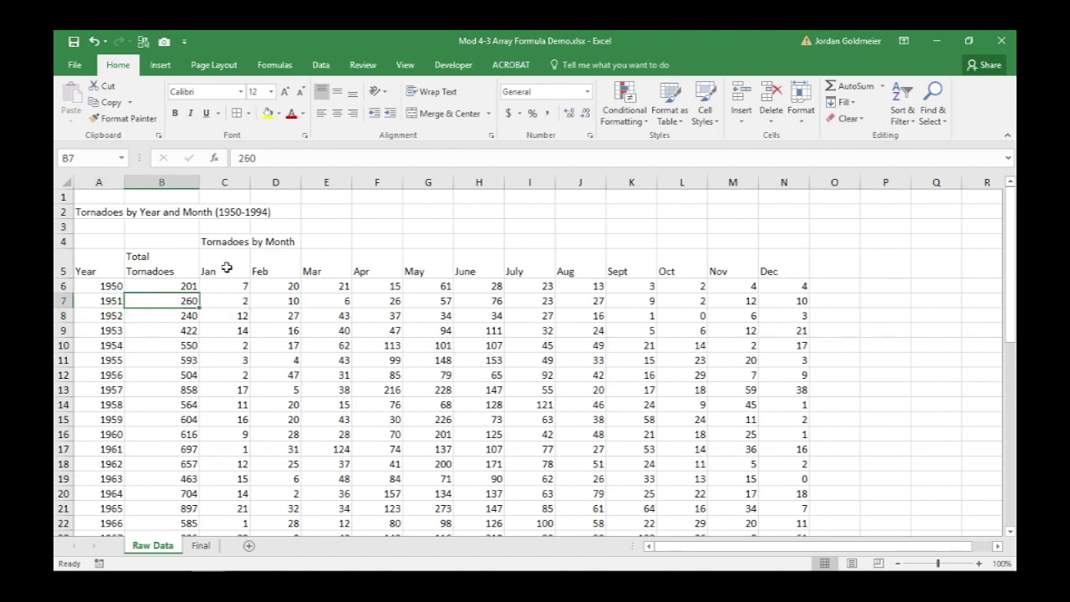
- Look through the yearly and monthly tornado counts on the Raw Data sheet down to the last row
scroll(228, 325, "down", 4)
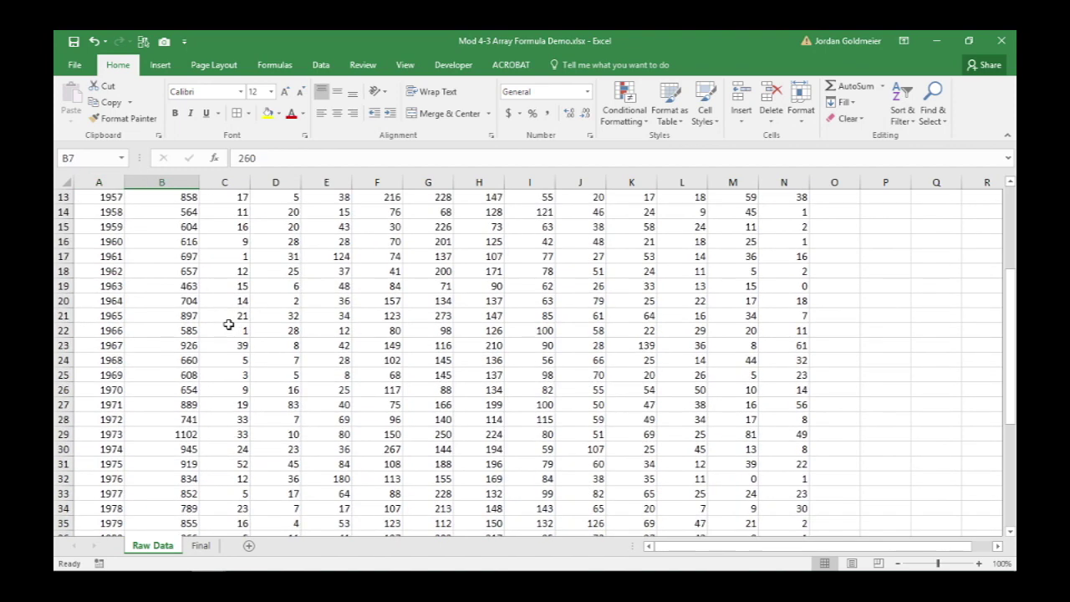
scroll(228, 324, "up", 4)
scroll(228, 325, "down", 14)
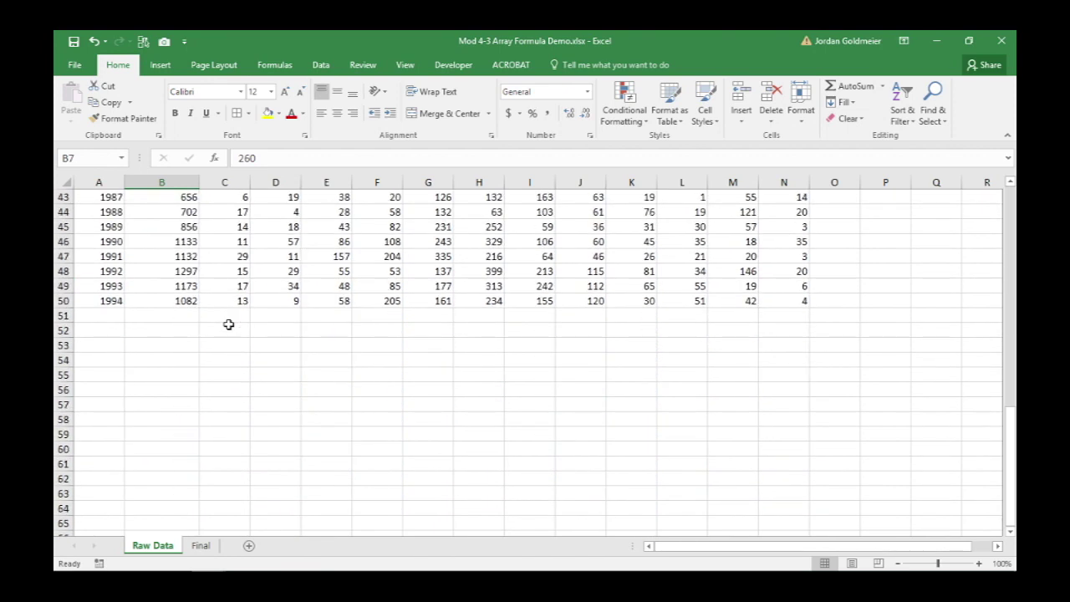
scroll(228, 325, "up", 14)
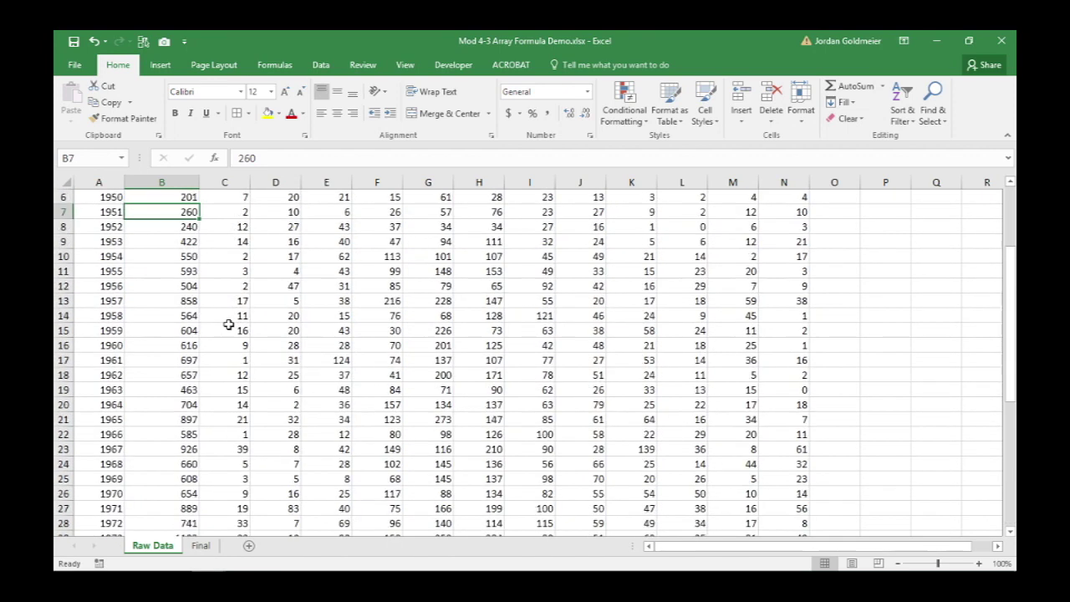
- On the Final sheet, set the selected year in C2 to 1990
left_click(199, 550)
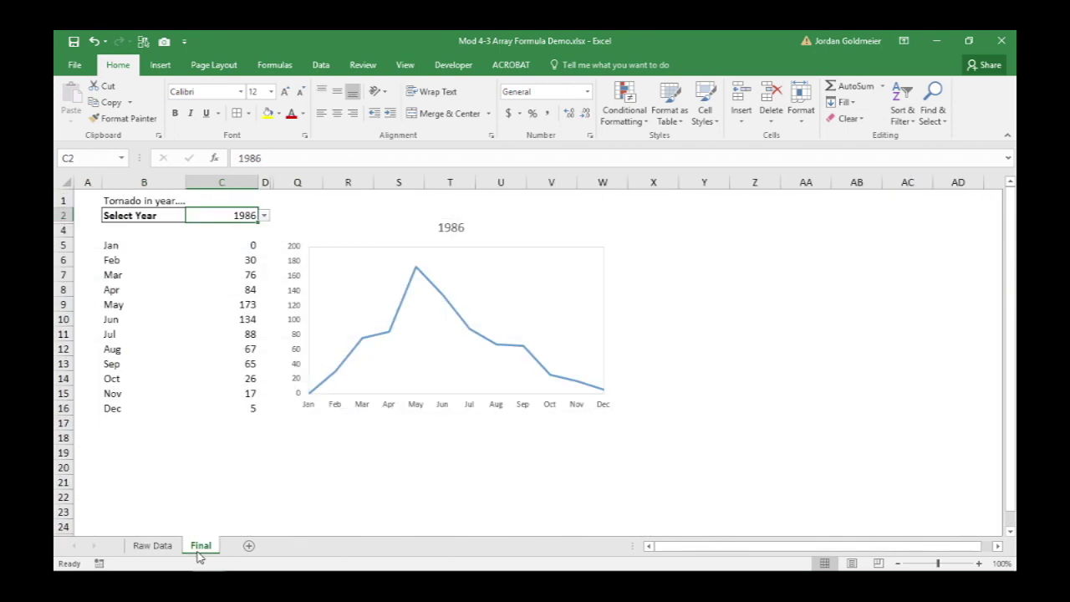
left_click(265, 216)
left_click(224, 266)
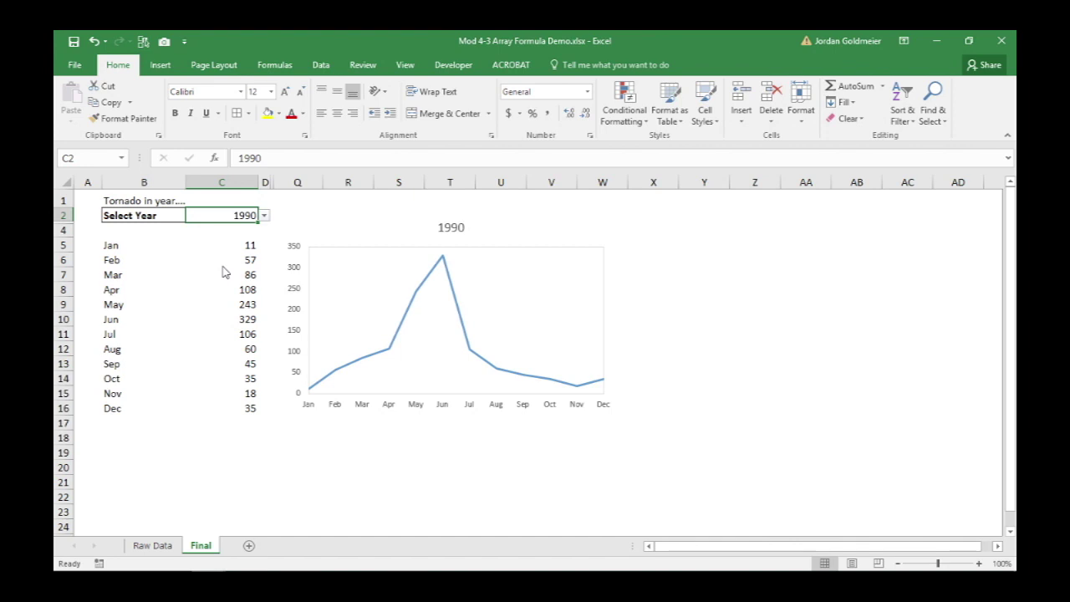
- Add a new worksheet after the Final sheet and name it Demo
left_click(250, 547)
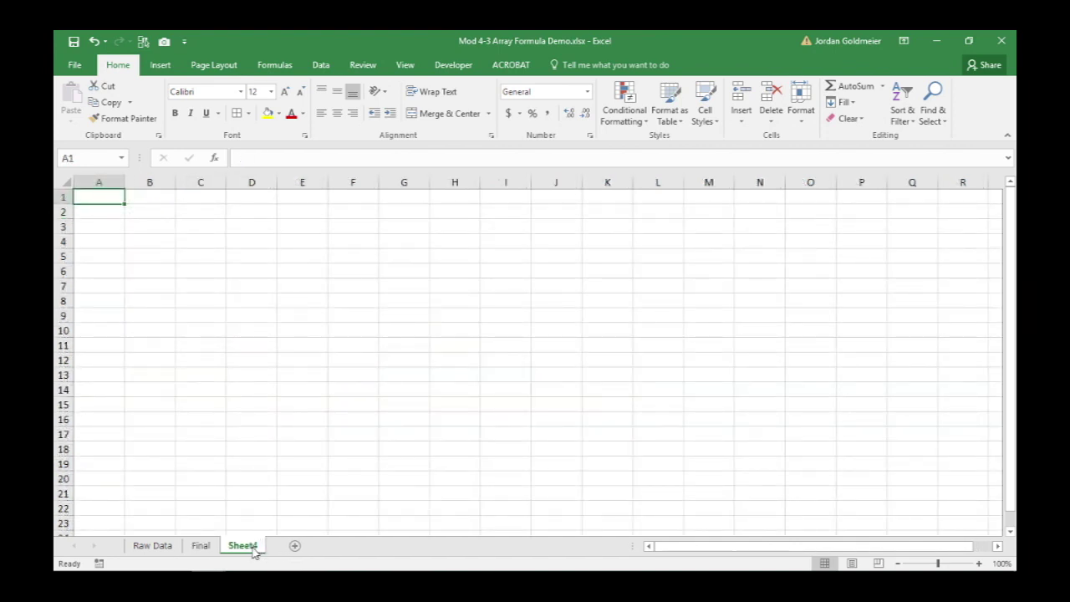
double_click(254, 548)
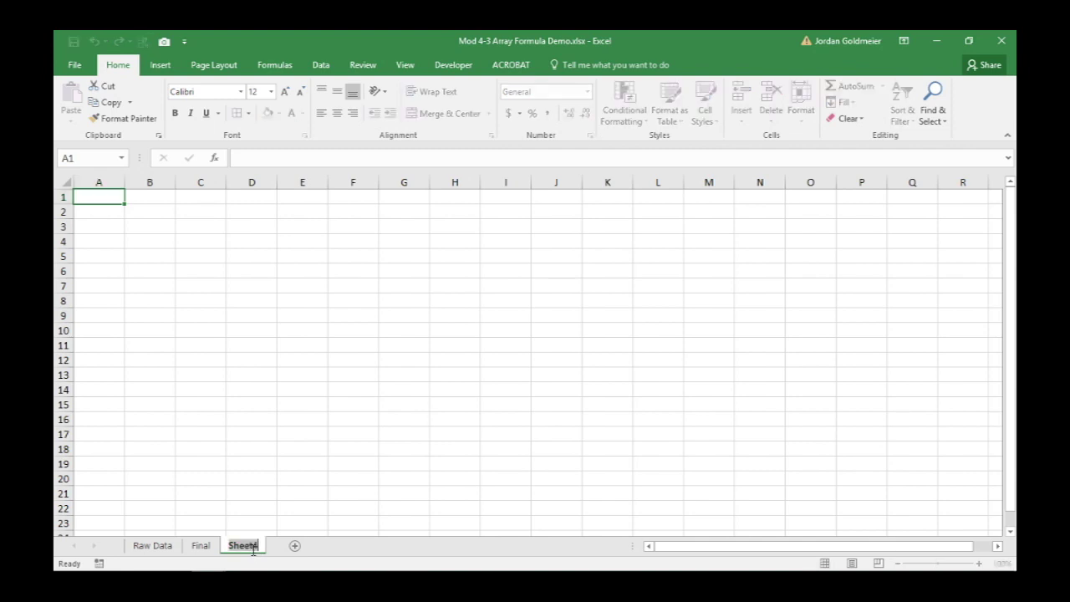
type("Demo")
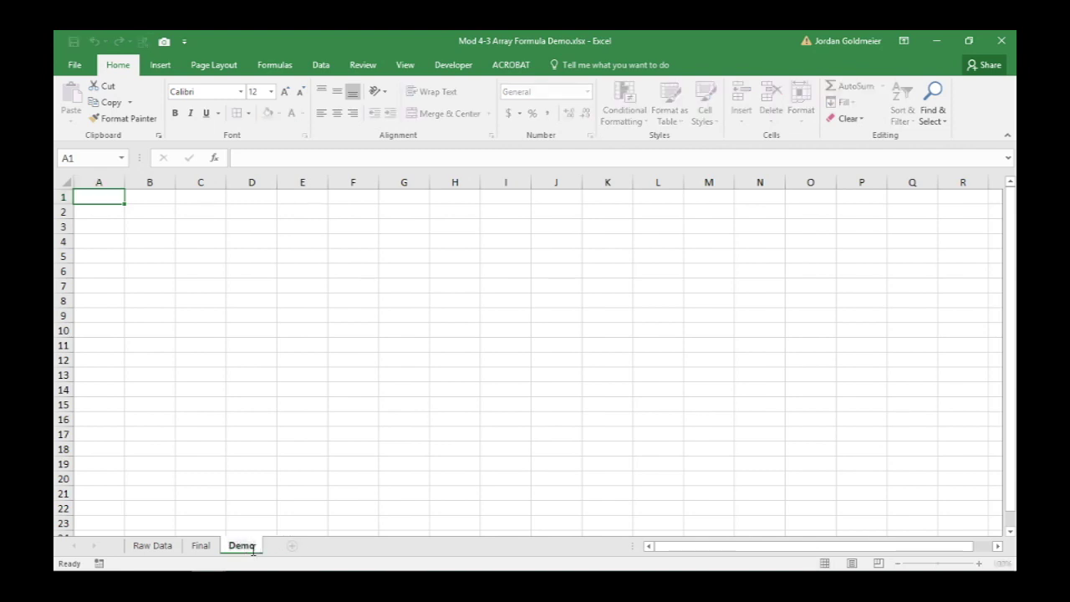
key("Return")
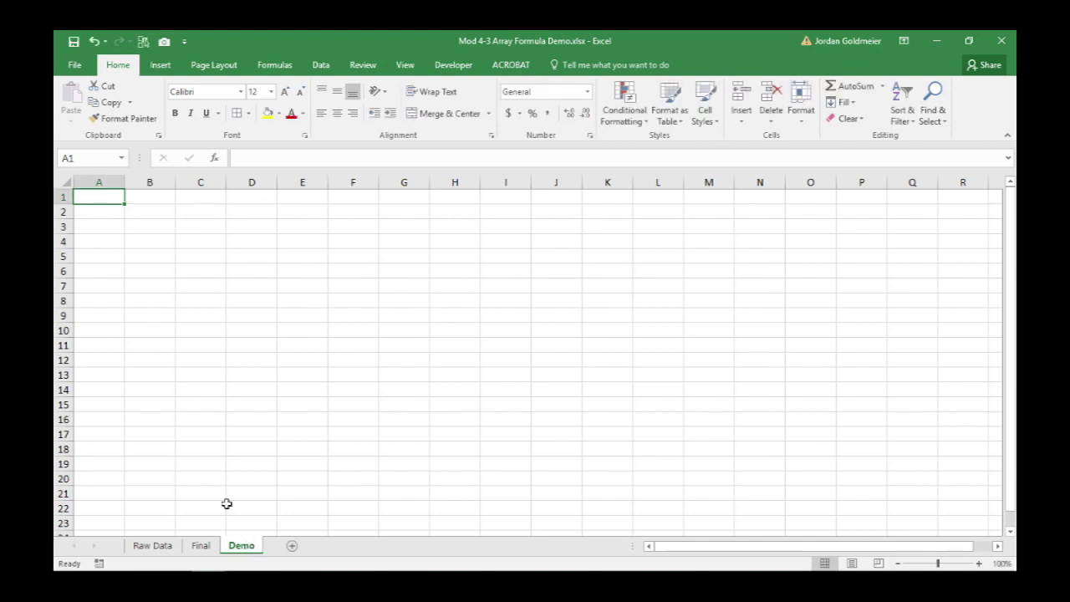
- Enter the bold label "Select Year" in cell B2 of the Demo sheet
left_click(153, 209)
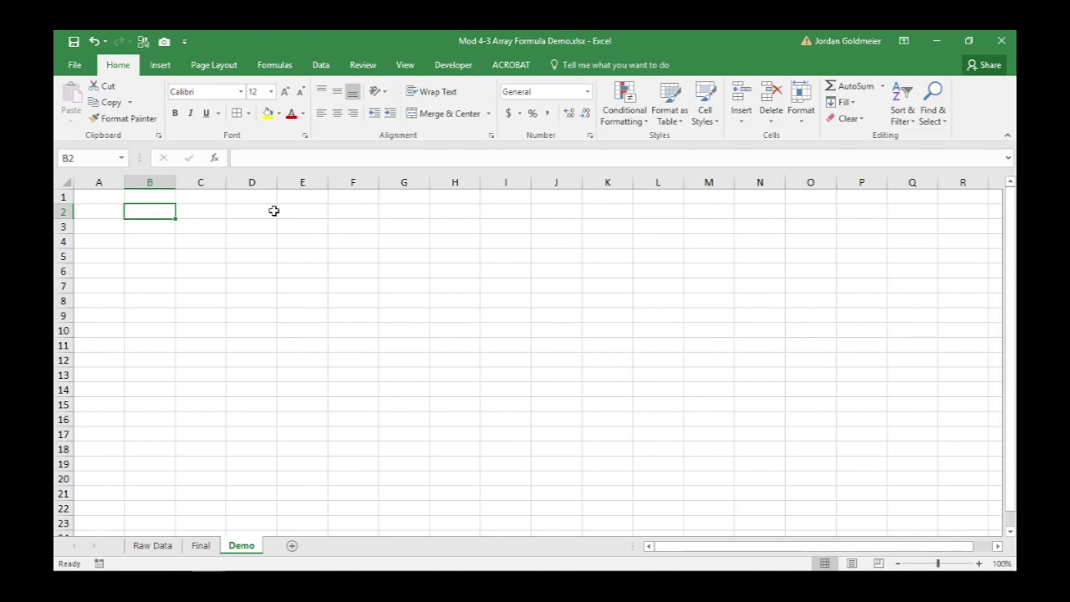
type("Select Year")
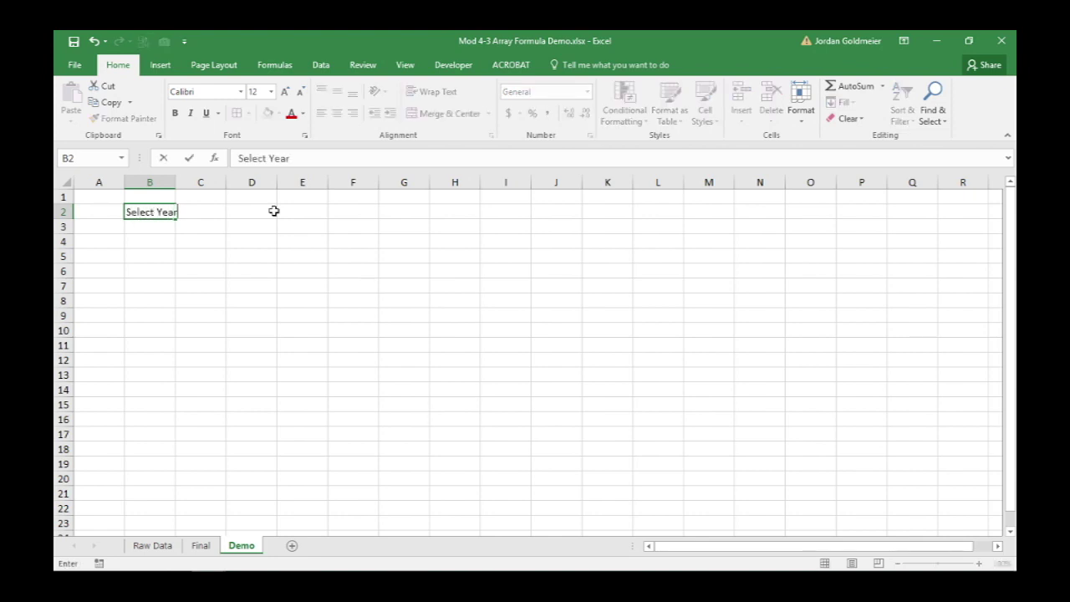
key("Return")
key("Up")
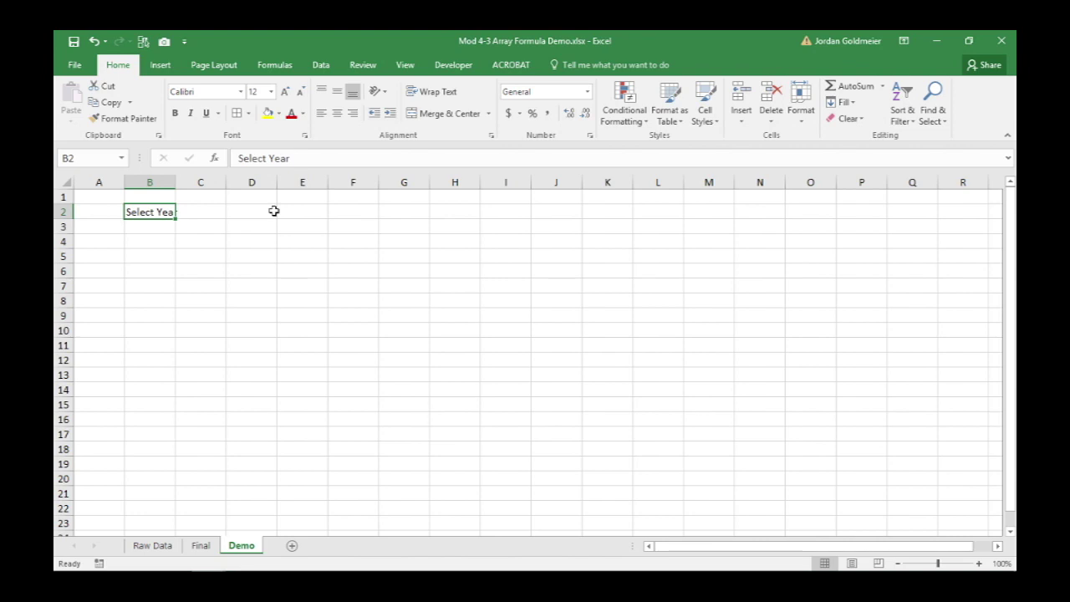
key("ctrl+b")
- Widen column B so that the whole Select Year label fits inside it with some room to spare
left_click(215, 207)
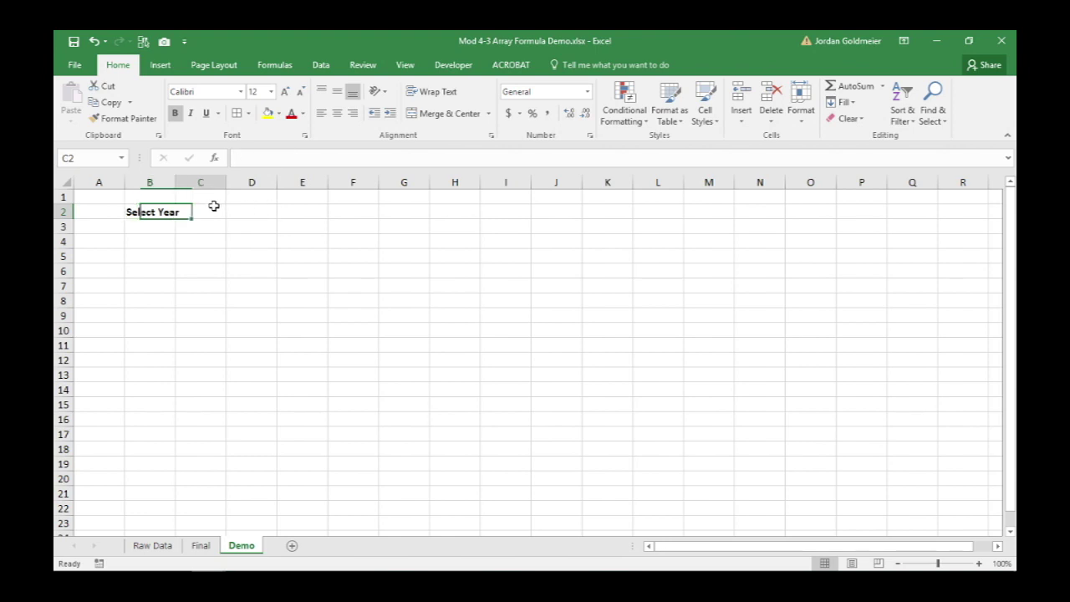
double_click(174, 181)
left_click_drag(178, 181, 201, 183)
left_click(178, 224)
- Apply list data validation to cell C2, with the years in A6:A50 of the Raw Data sheet as the source
left_click(210, 210)
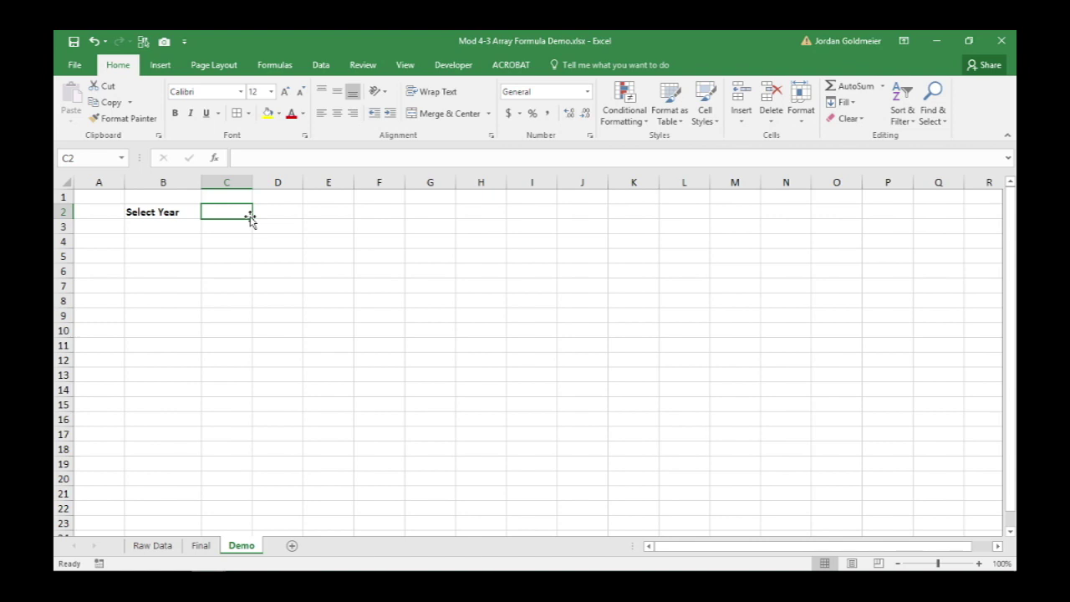
left_click(331, 65)
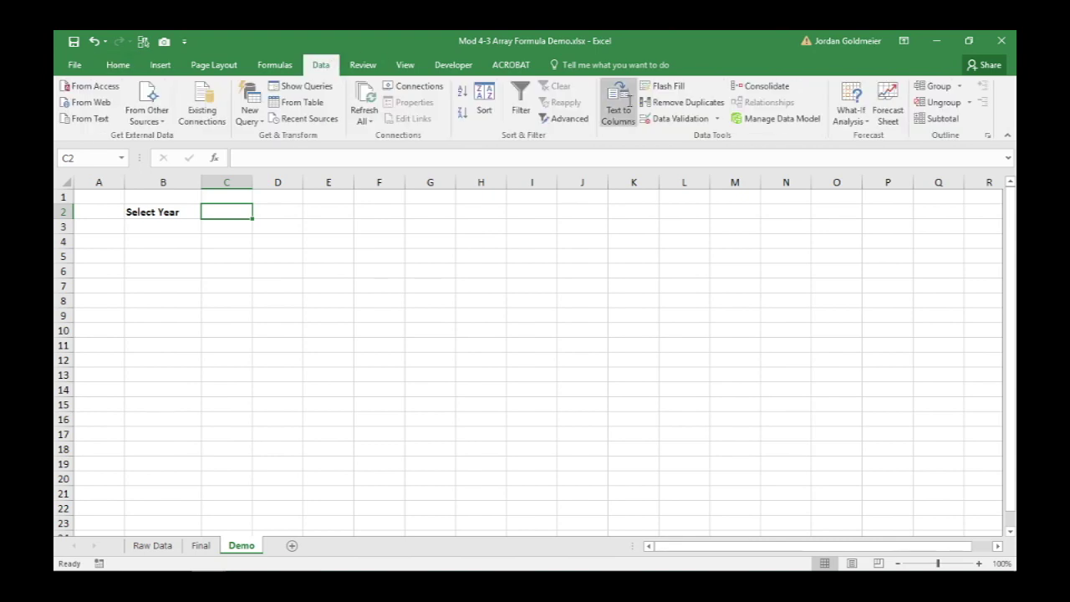
left_click(674, 117)
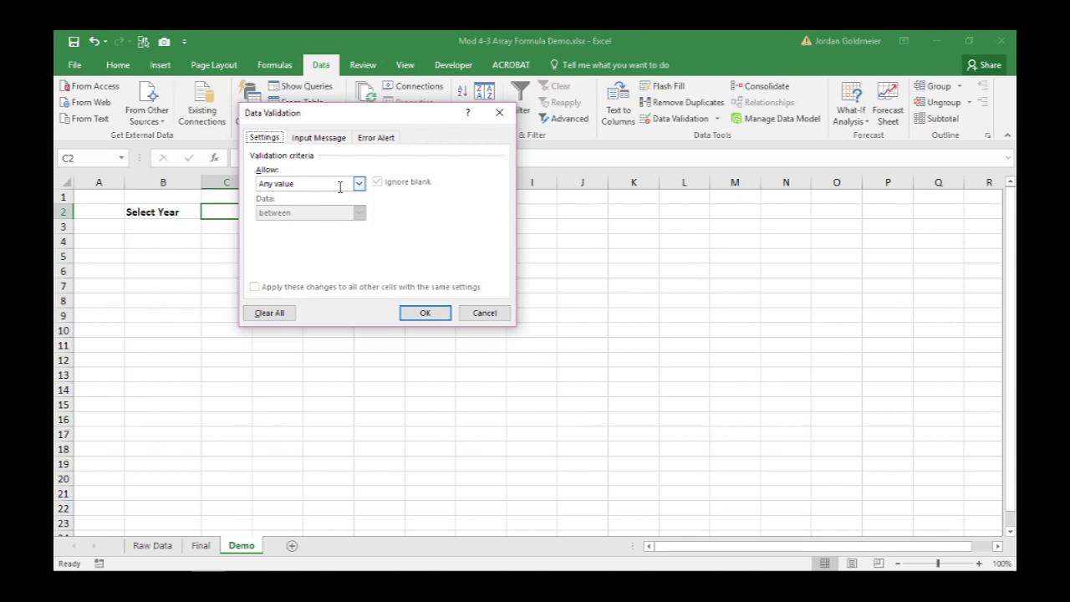
left_click(340, 184)
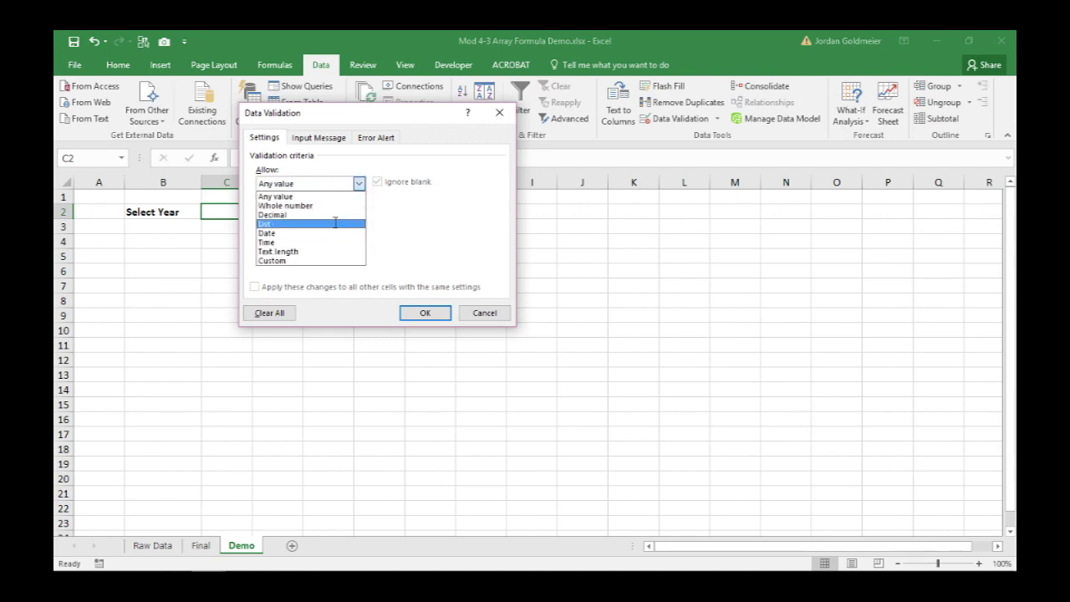
left_click(336, 223)
left_click(289, 239)
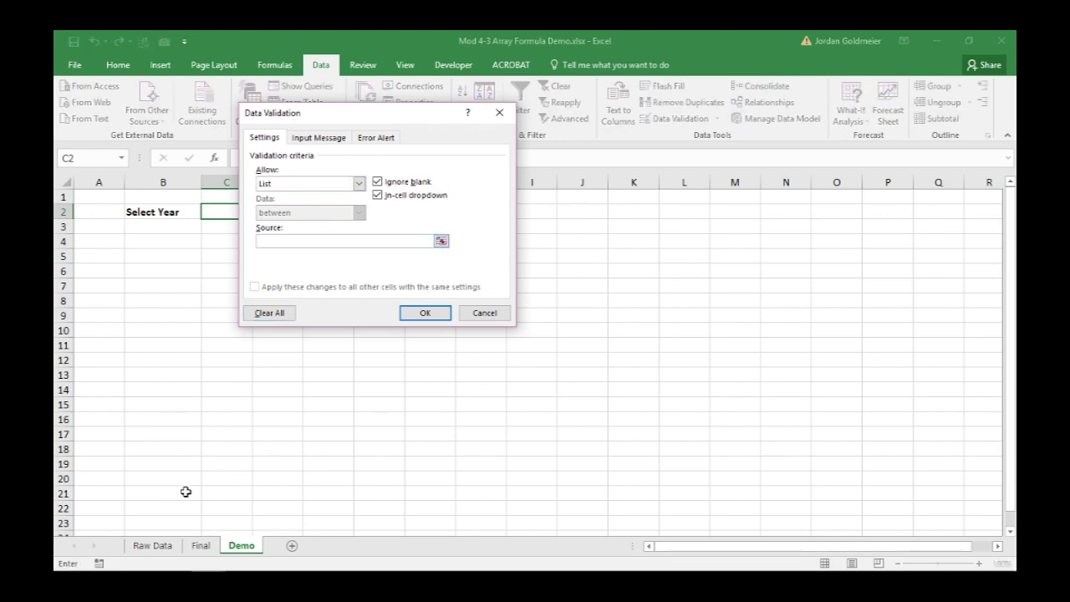
left_click(153, 546)
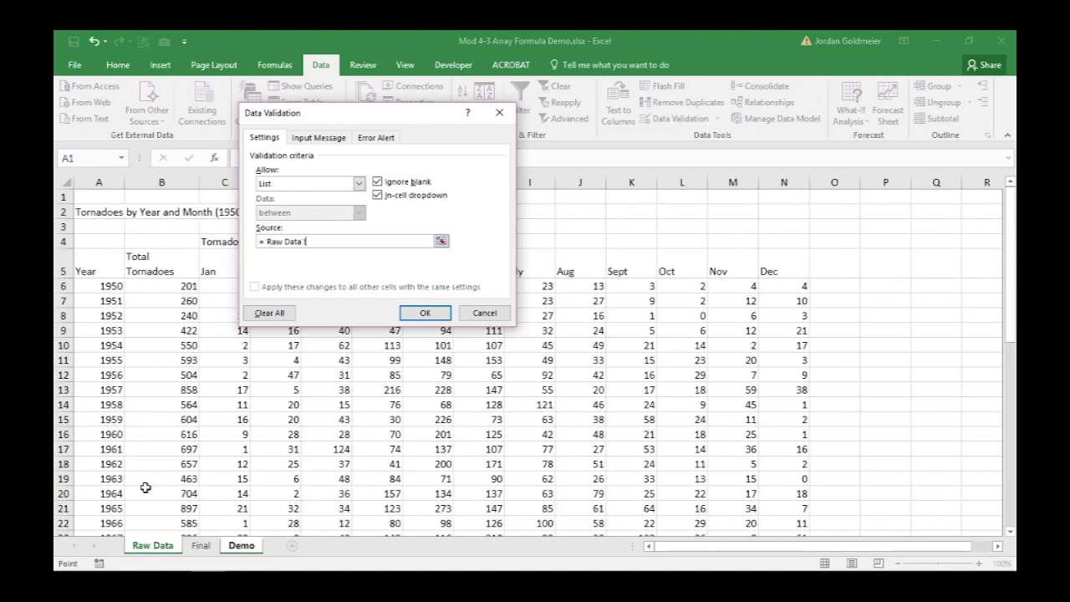
left_click(102, 286)
key("ctrl+shift+Down")
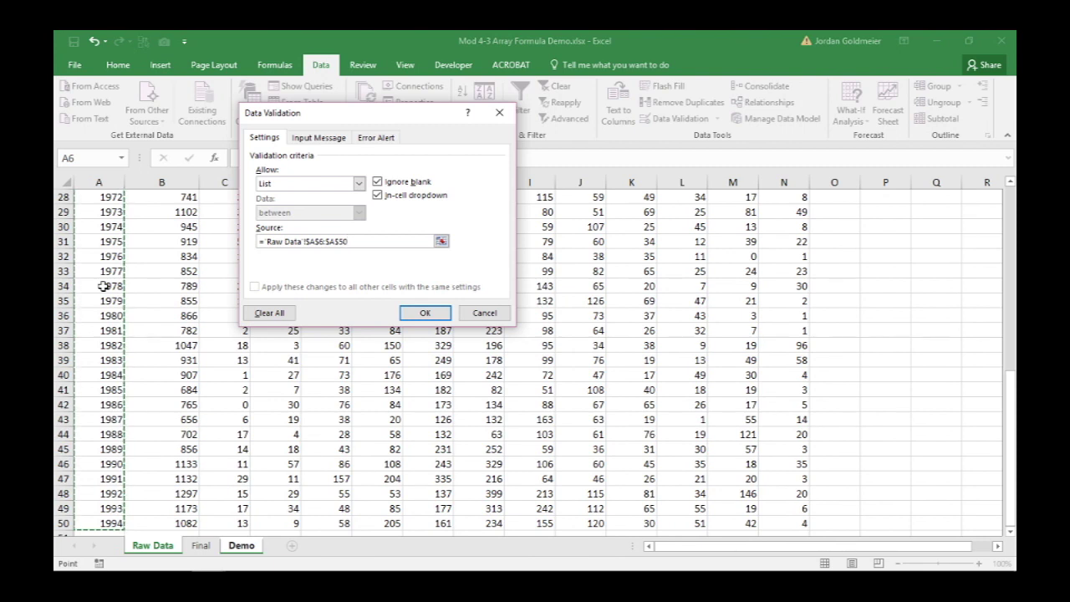
left_click(426, 314)
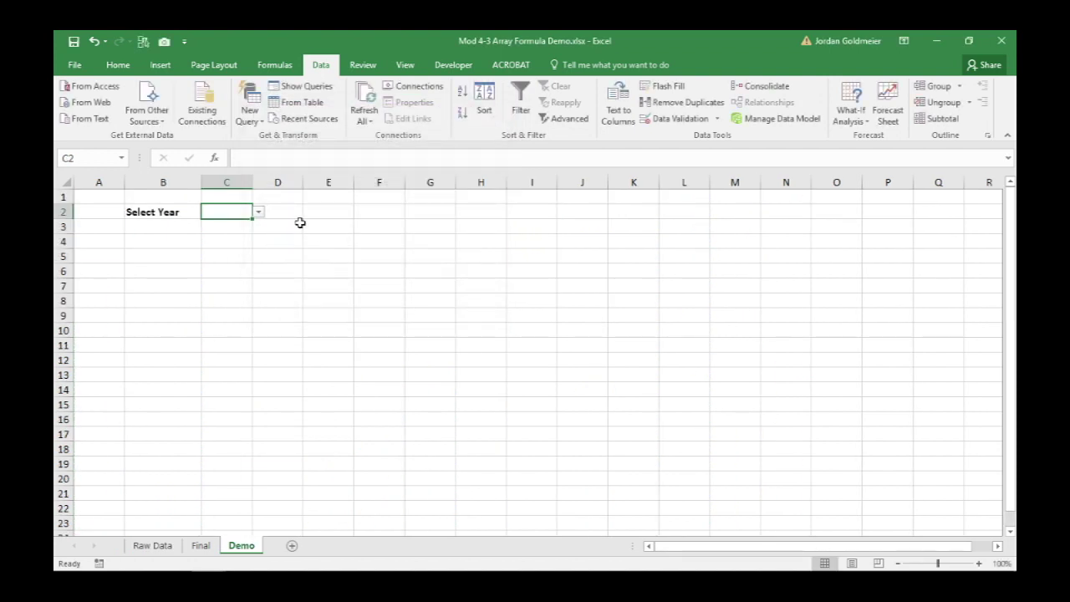
- Browse the available years in the C2 dropdown list and choose 1950
left_click(258, 214)
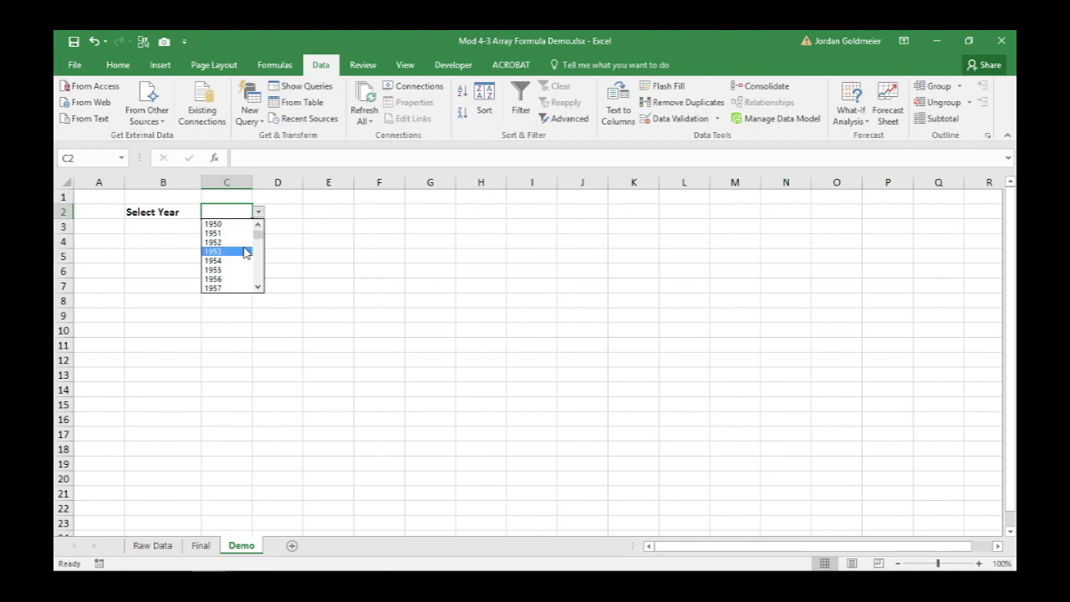
left_click_drag(259, 235, 260, 276)
left_click(261, 212)
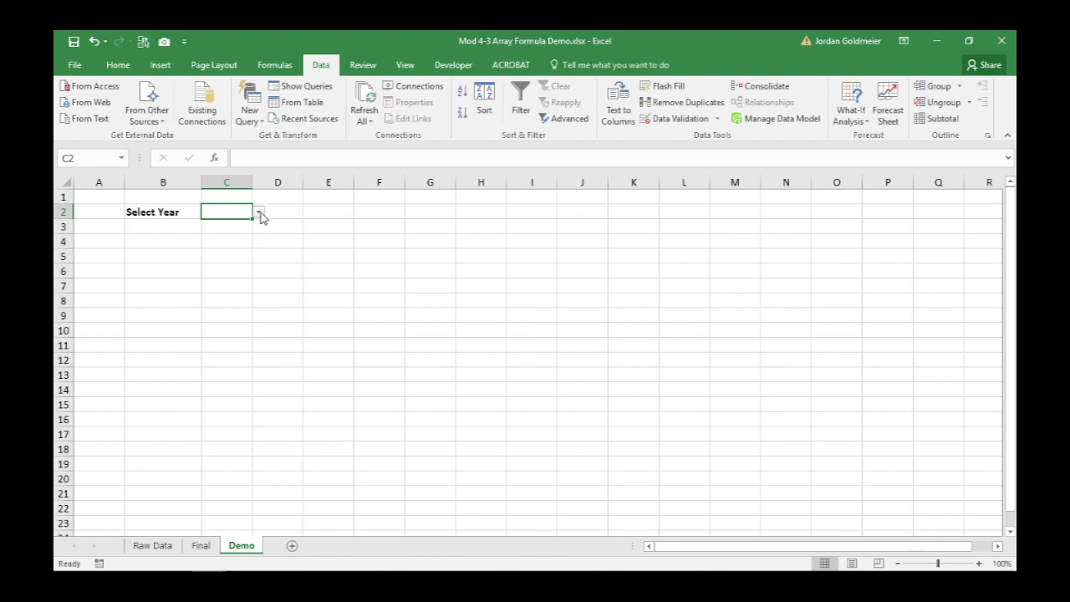
left_click(259, 212)
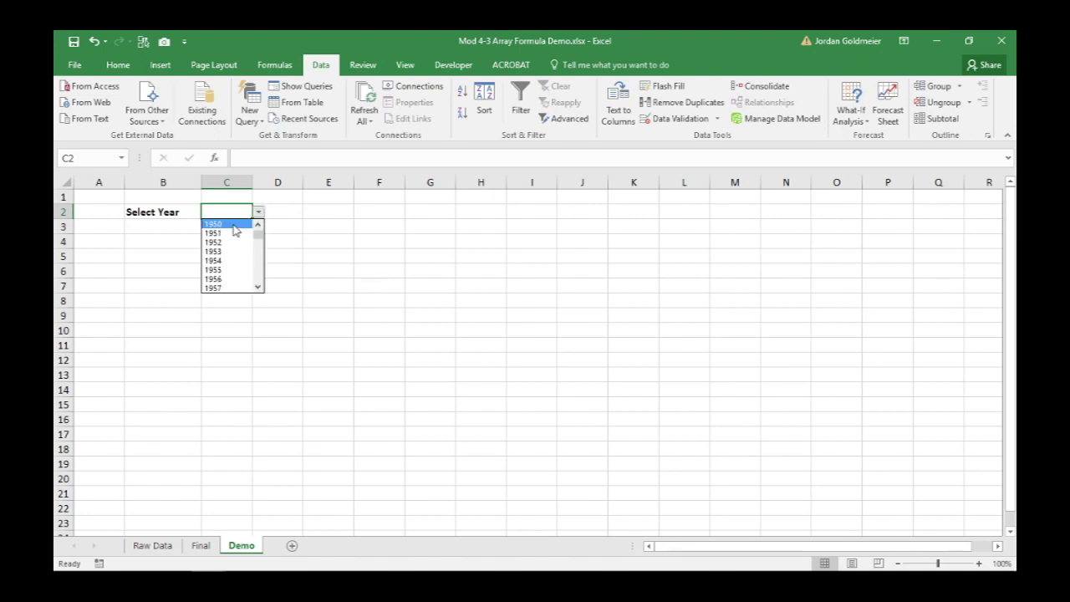
left_click(234, 225)
left_click(164, 225)
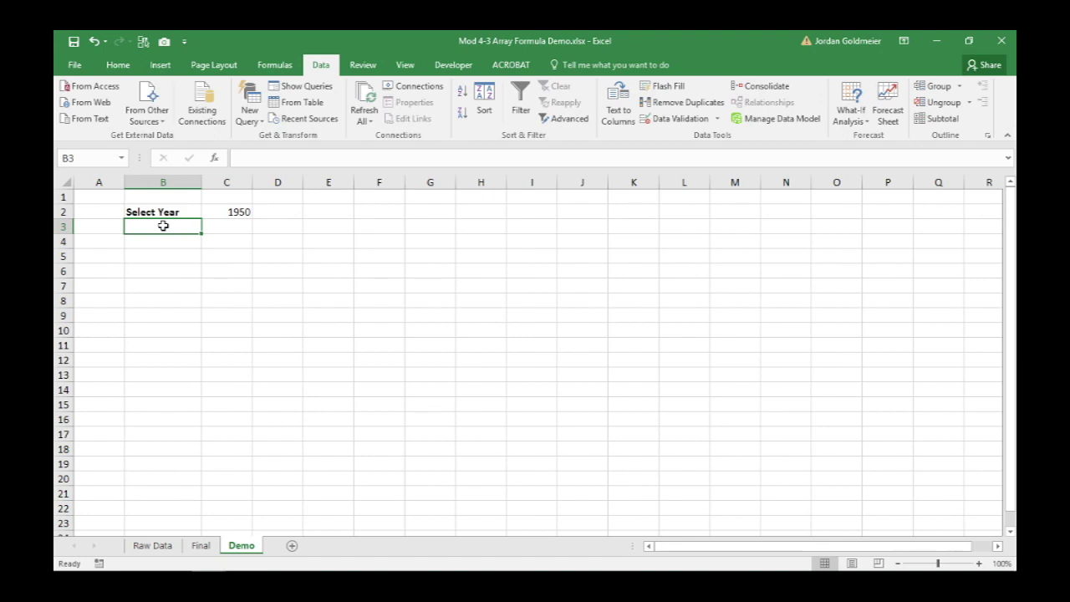
- Narrow column D and fill the month headings Jan through Dec across E2:P2, starting from Jan and Feb
left_click_drag(304, 178, 280, 178)
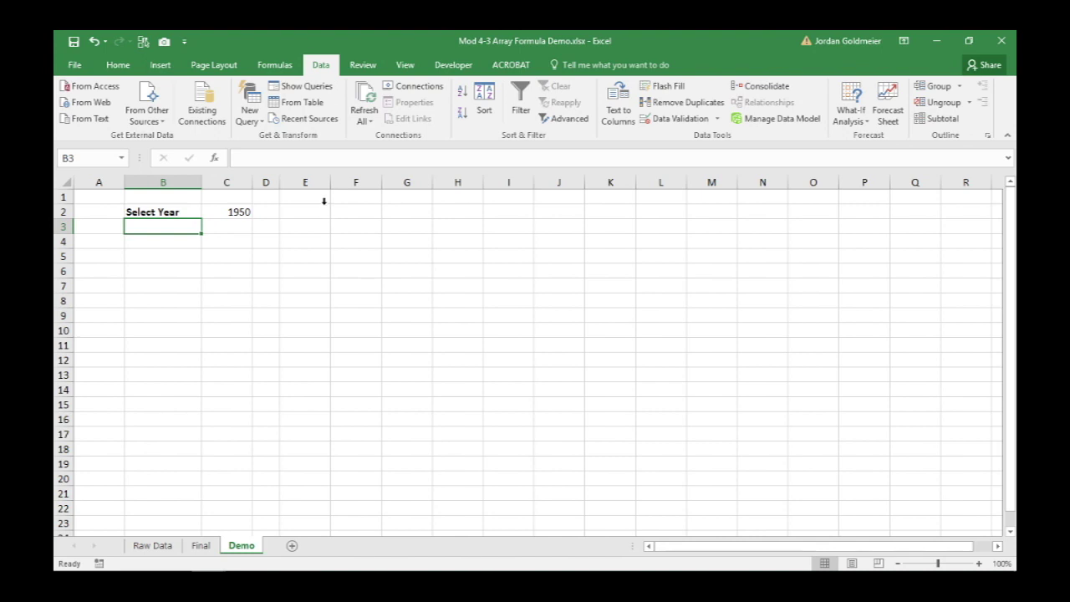
left_click(324, 204)
type("Jan")
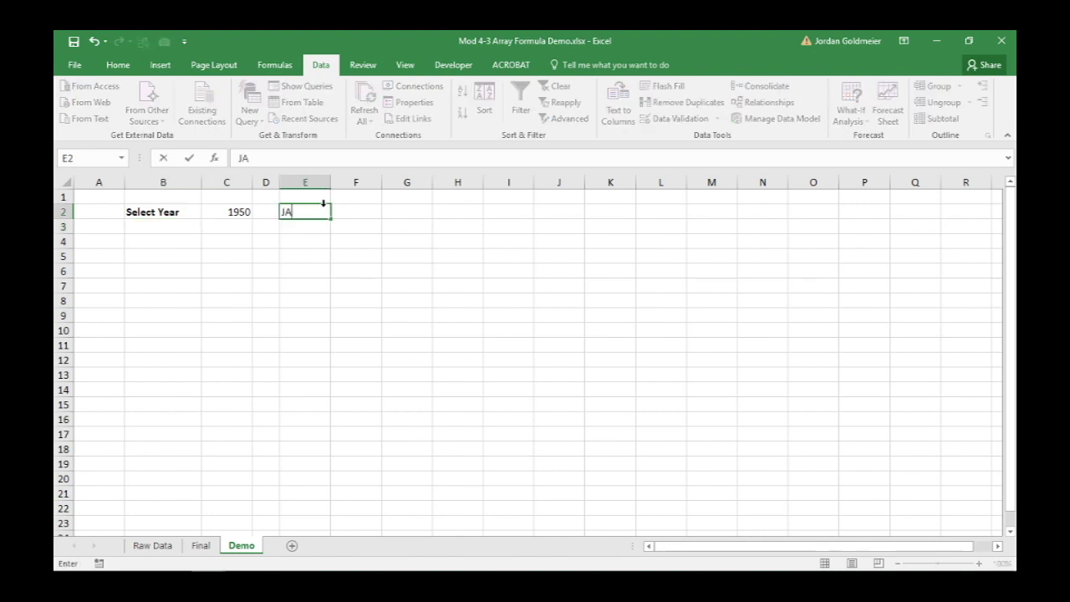
key("Tab")
type("Feb")
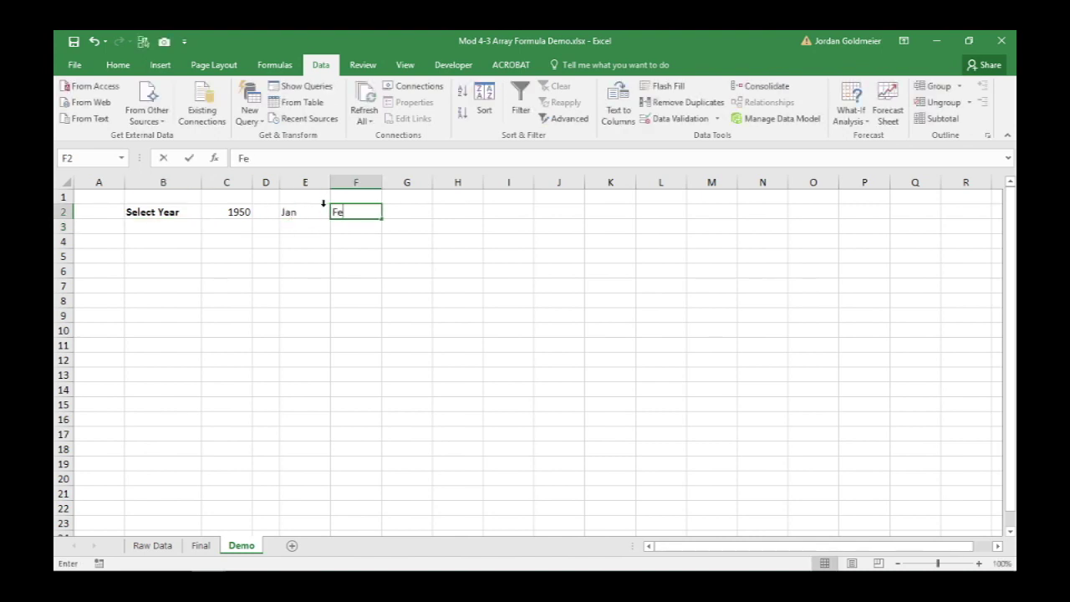
left_click(324, 204)
key("shift+Right")
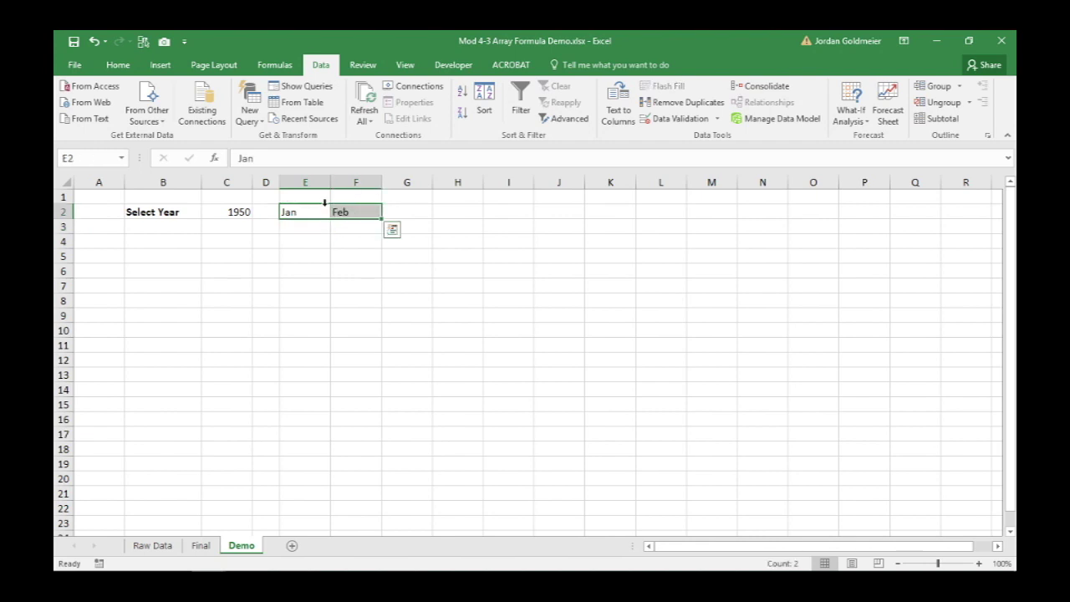
left_click_drag(383, 219, 884, 218)
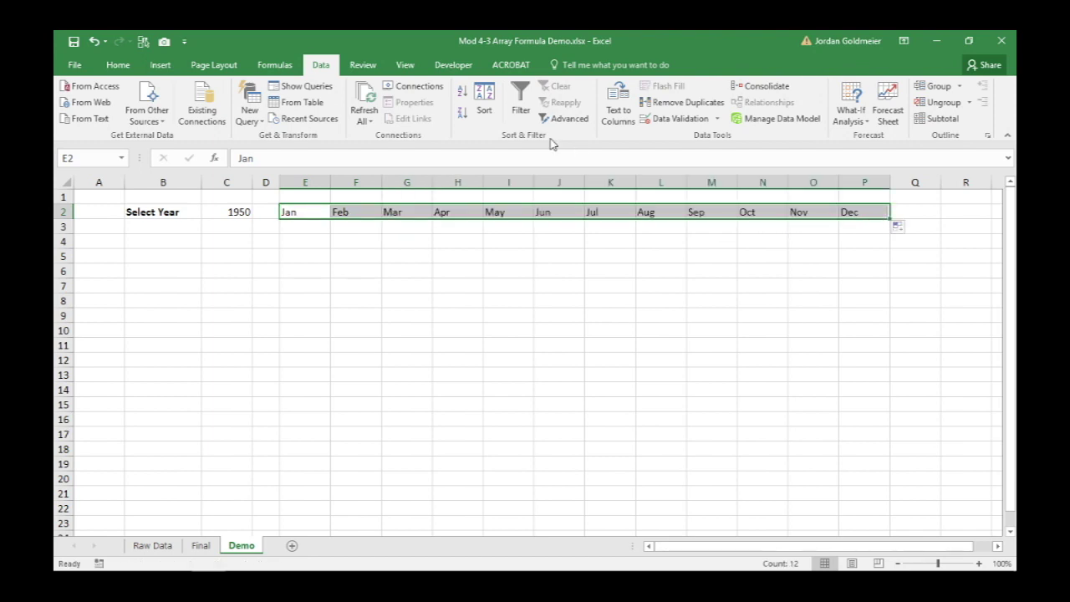
- Center the month headings in E2:P2 and make them bold
left_click(115, 66)
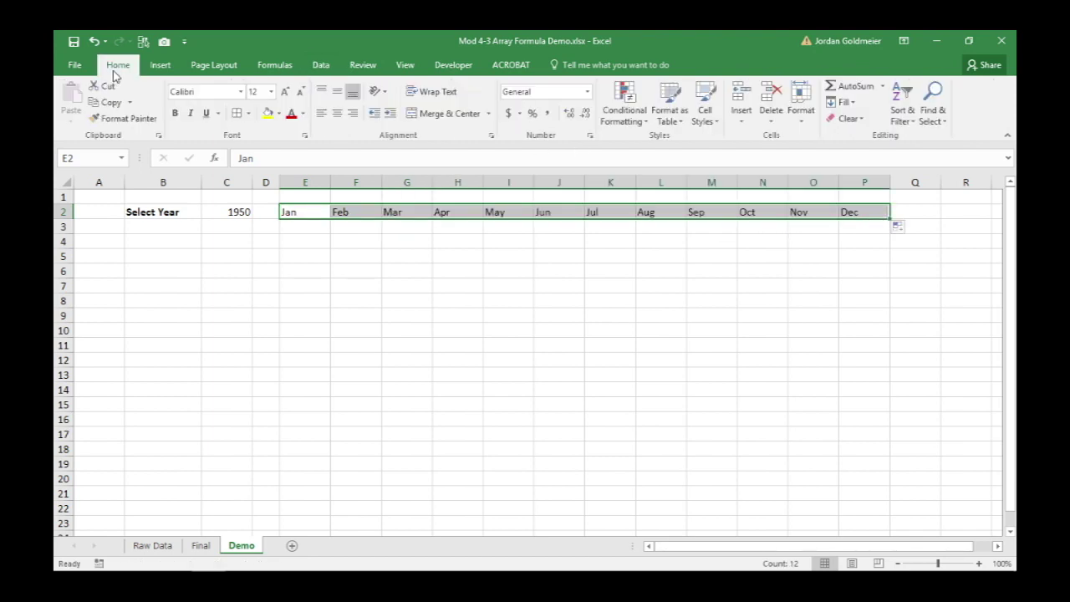
left_click(338, 114)
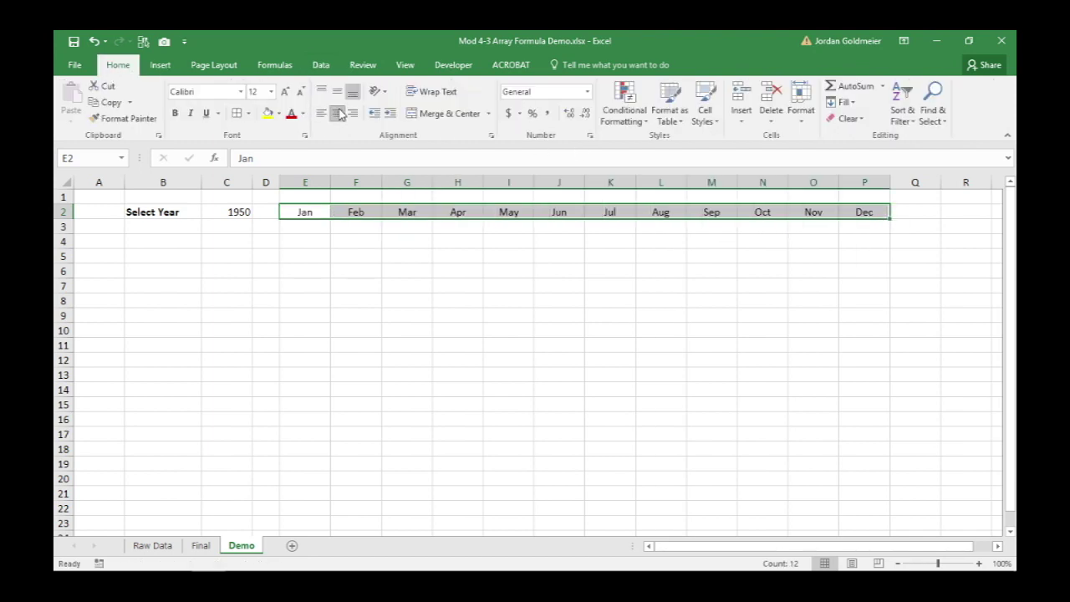
left_click(174, 113)
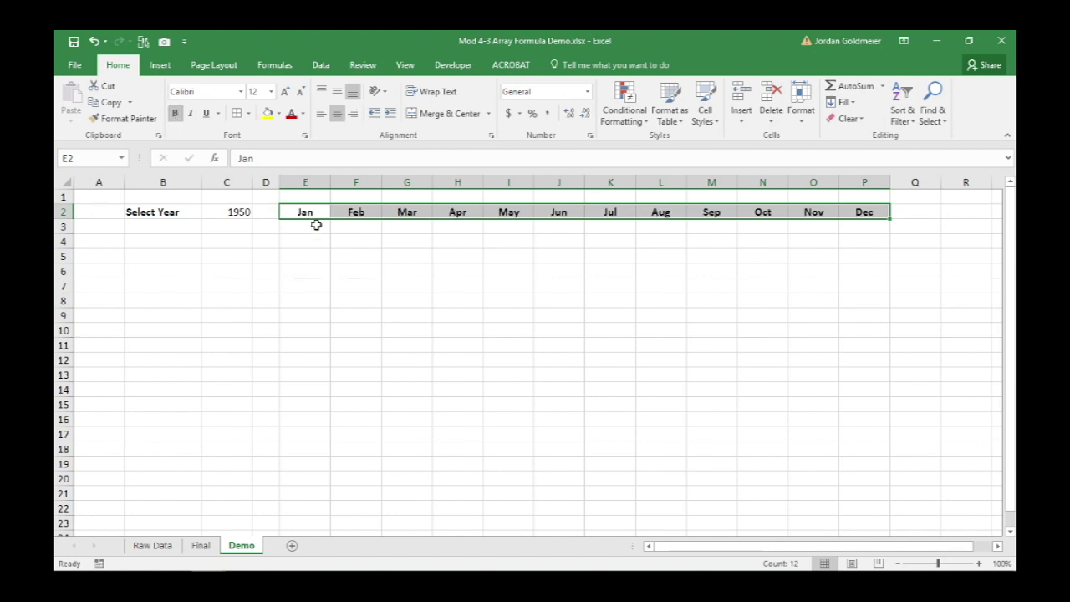
left_click(316, 225)
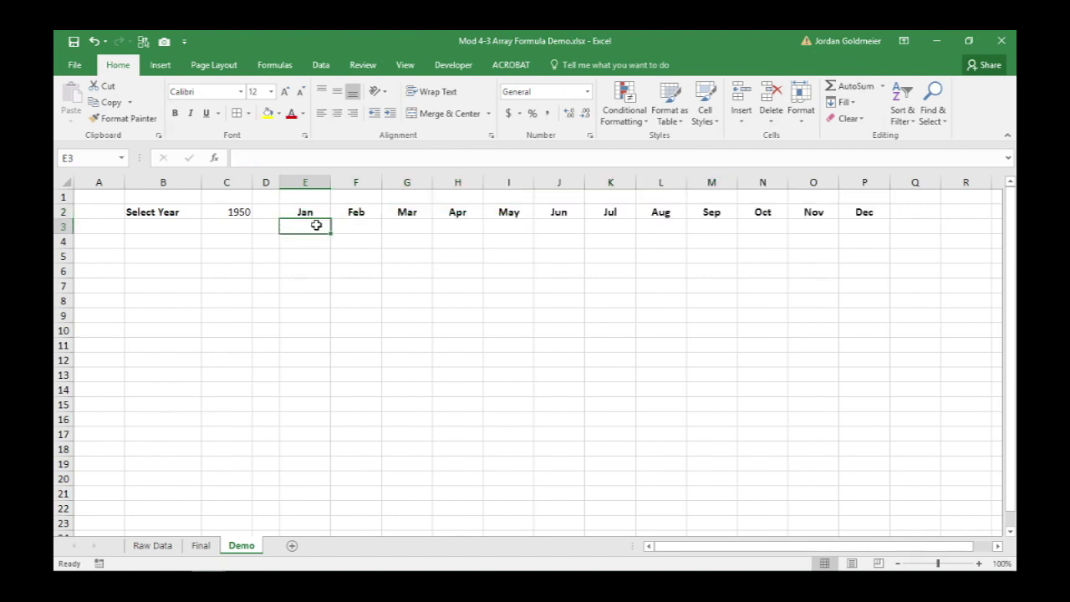
left_click(142, 230)
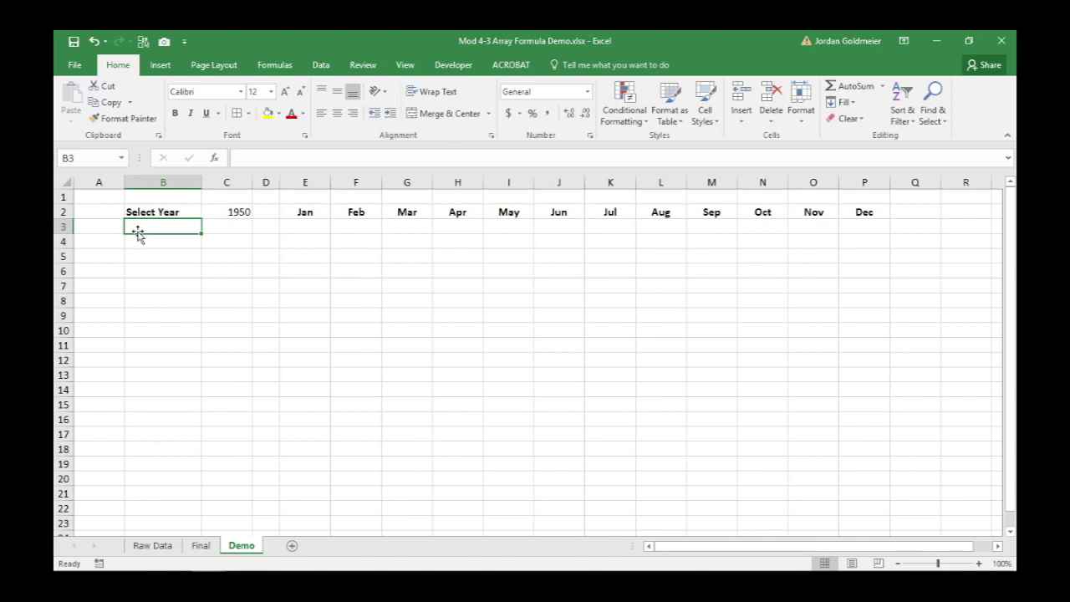
- Enter the label Matched Index in cell B3, make it bold, and widen column B slightly to fit it
type("Matched II")
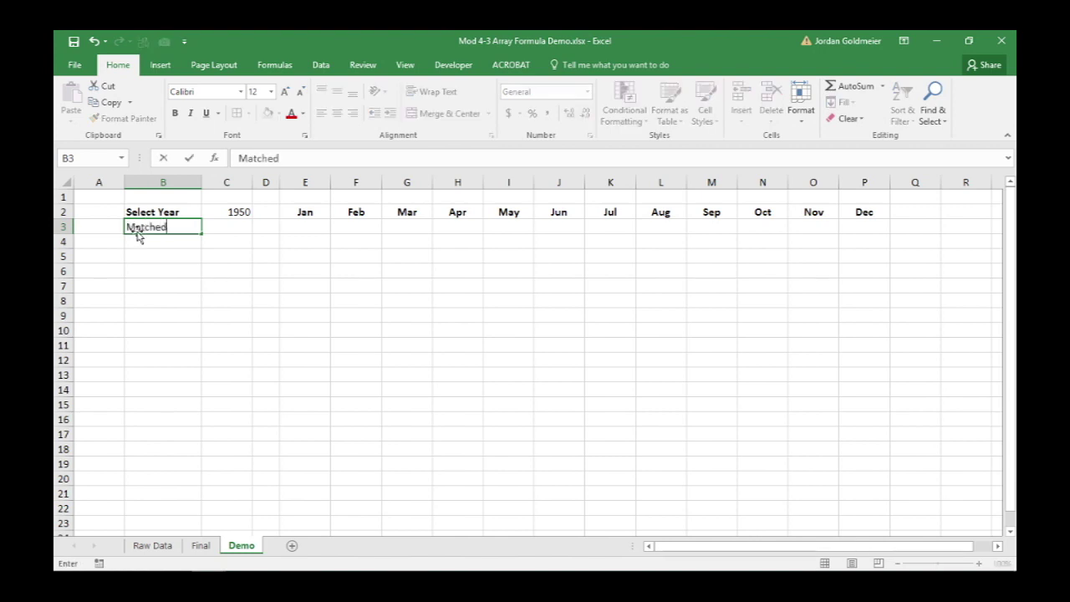
key("BackSpace")
type("ndex")
key("Return")
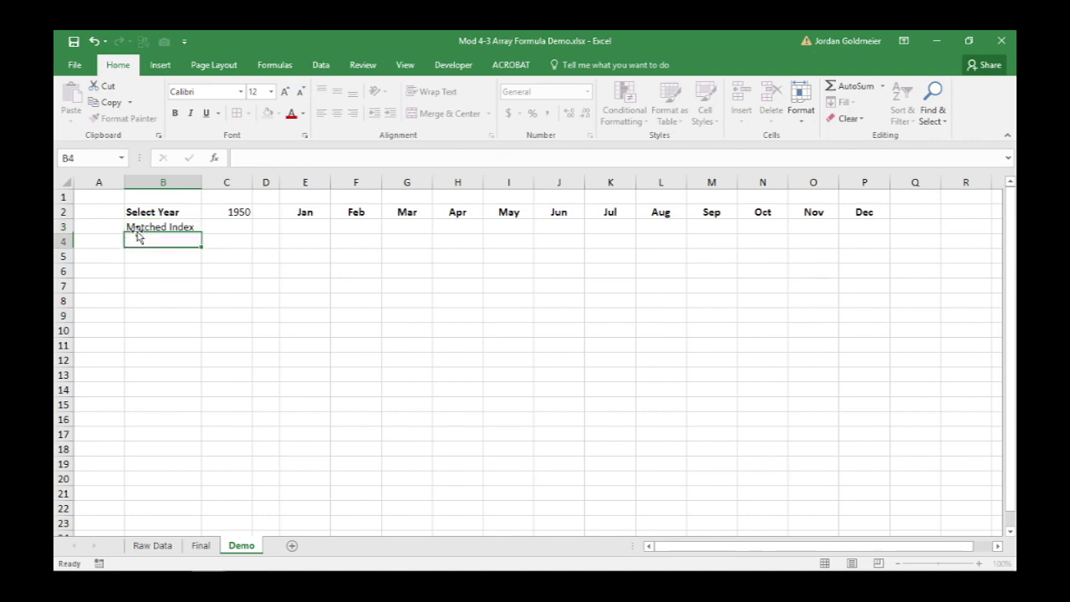
left_click(137, 233)
key("ctrl+b")
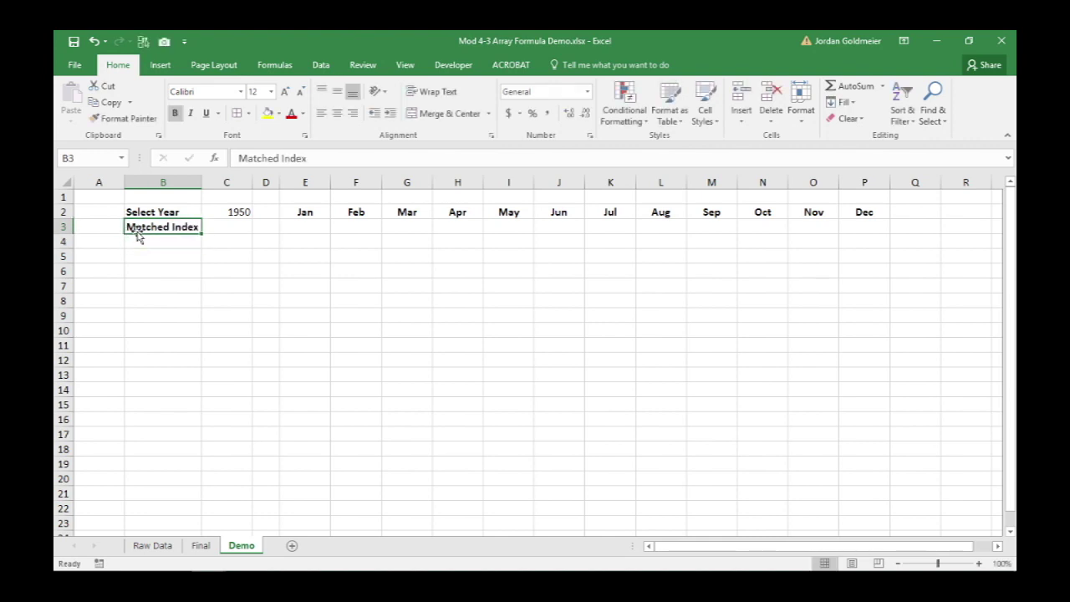
key("Tab")
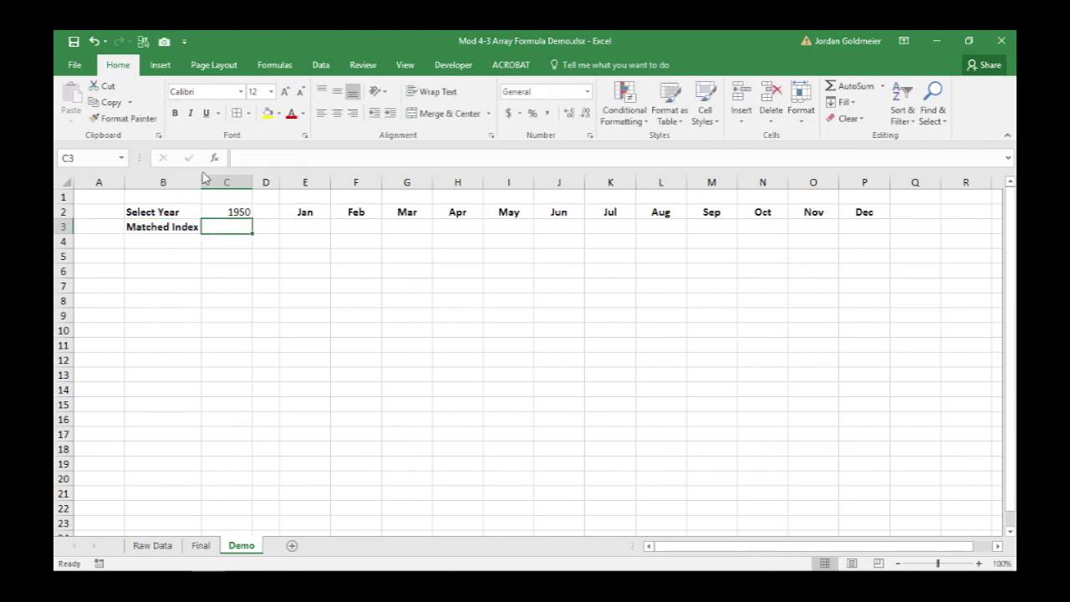
left_click_drag(202, 181, 213, 182)
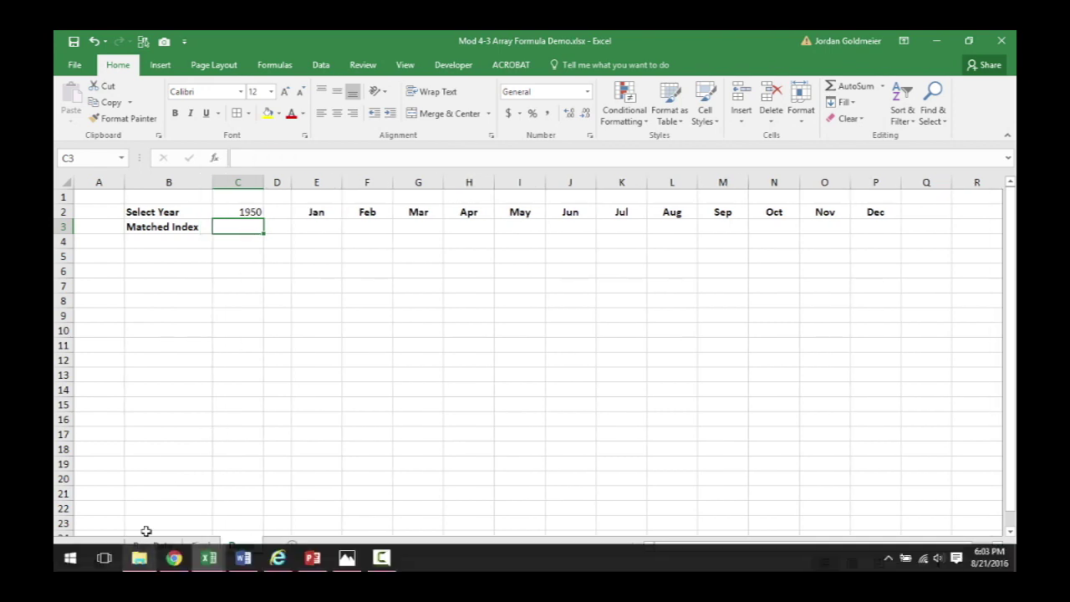
- Check the year list on the Raw Data sheet and begin a MATCH formula in Demo cell C3 with C2 as the lookup value
left_click(150, 546)
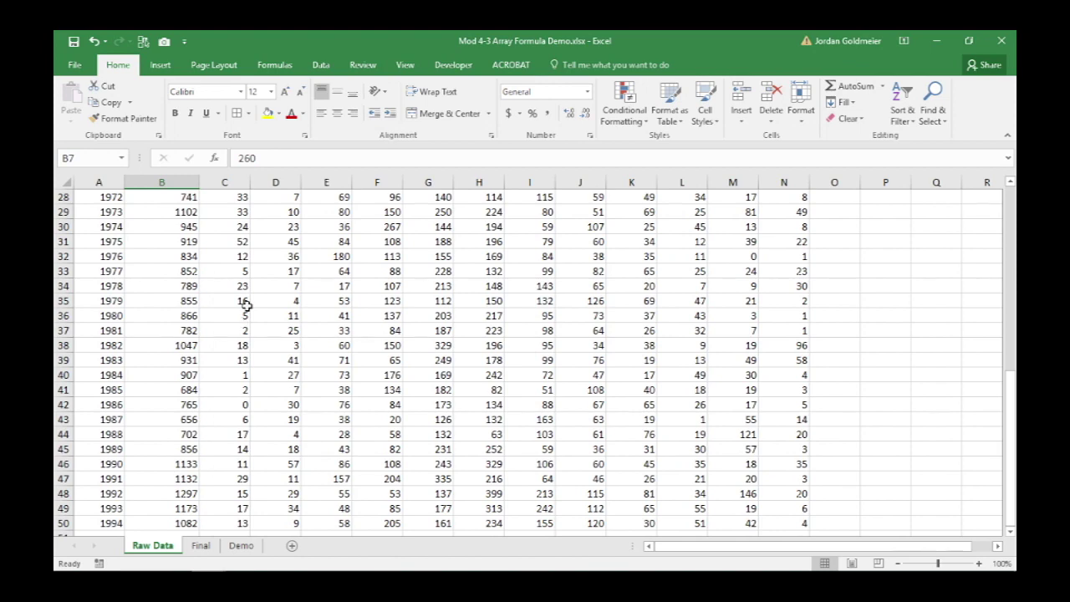
scroll(247, 306, "up", 4)
scroll(247, 306, "up", 5)
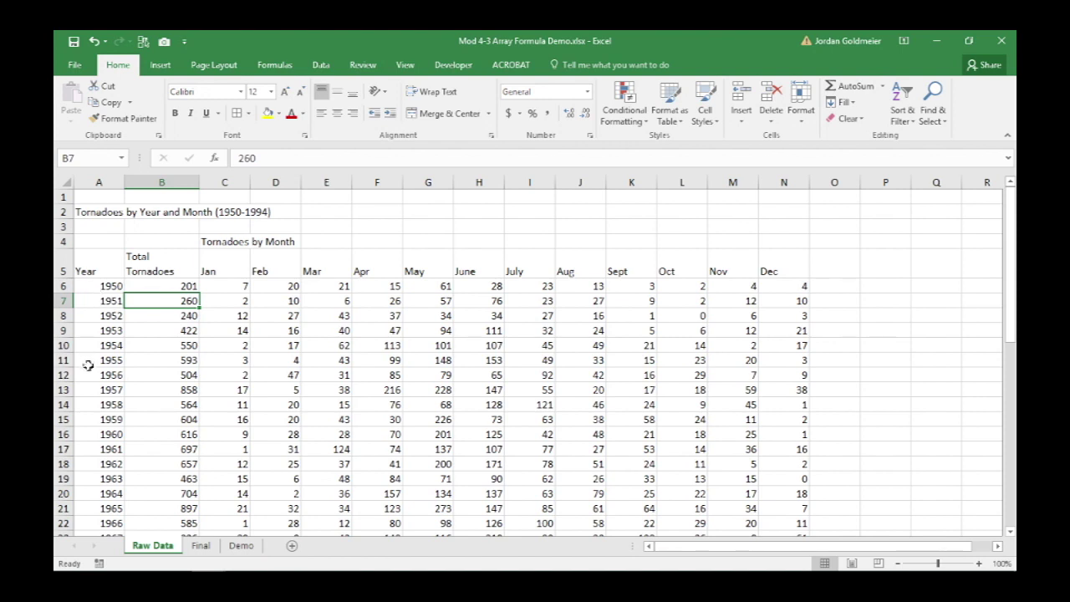
left_click(197, 546)
left_click(240, 545)
type("=")
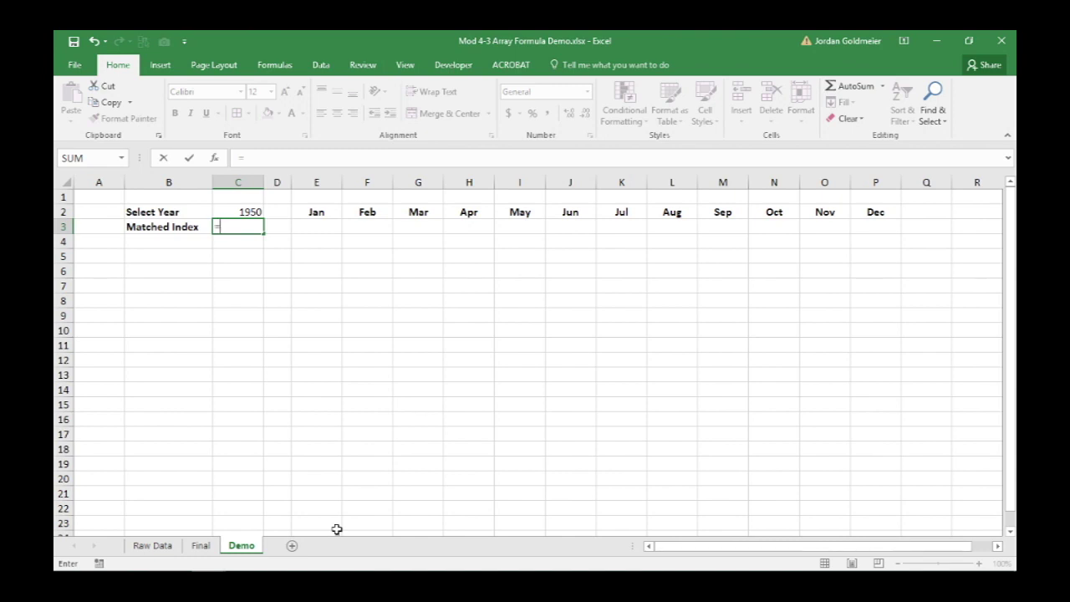
type("match")
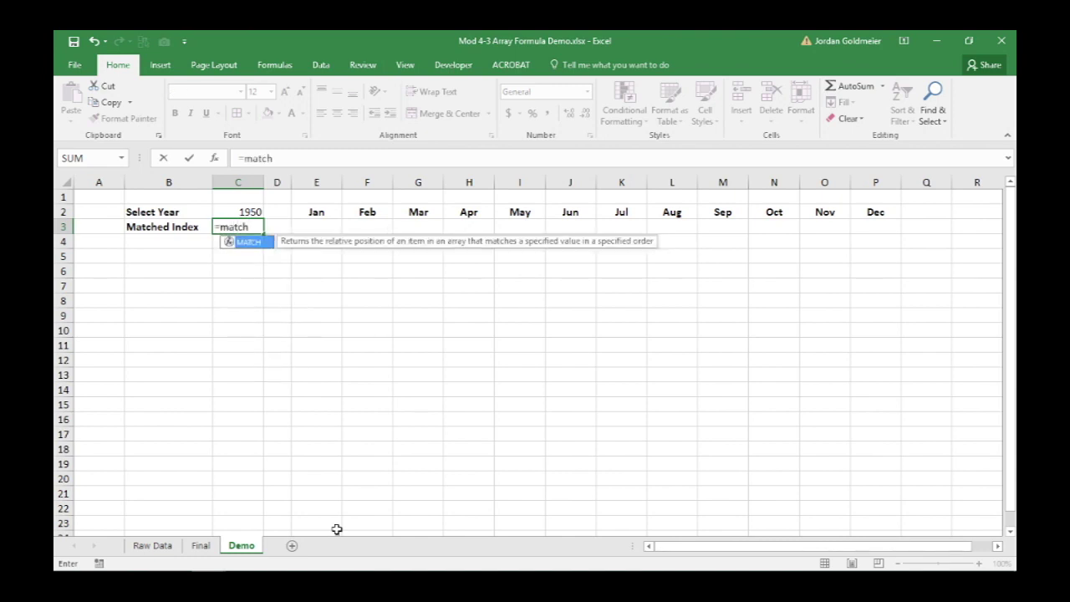
type("(")
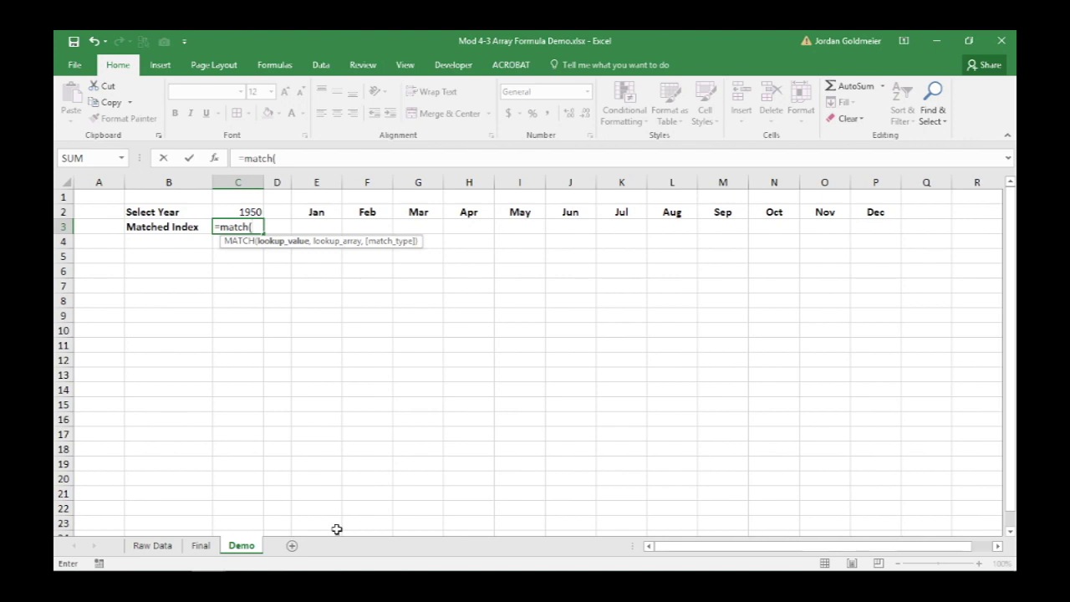
left_click(227, 211)
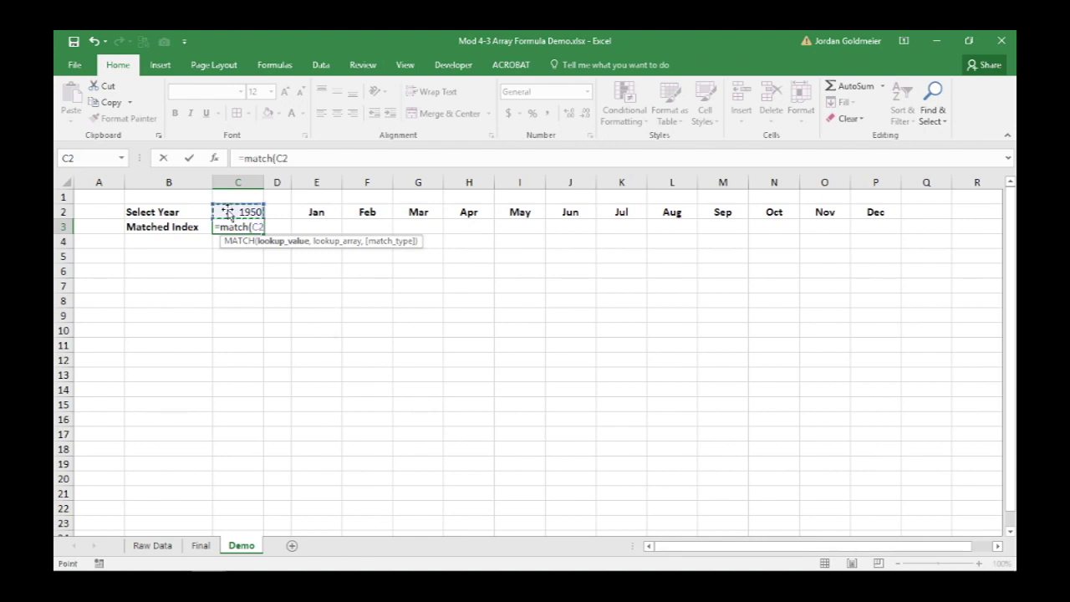
type(",")
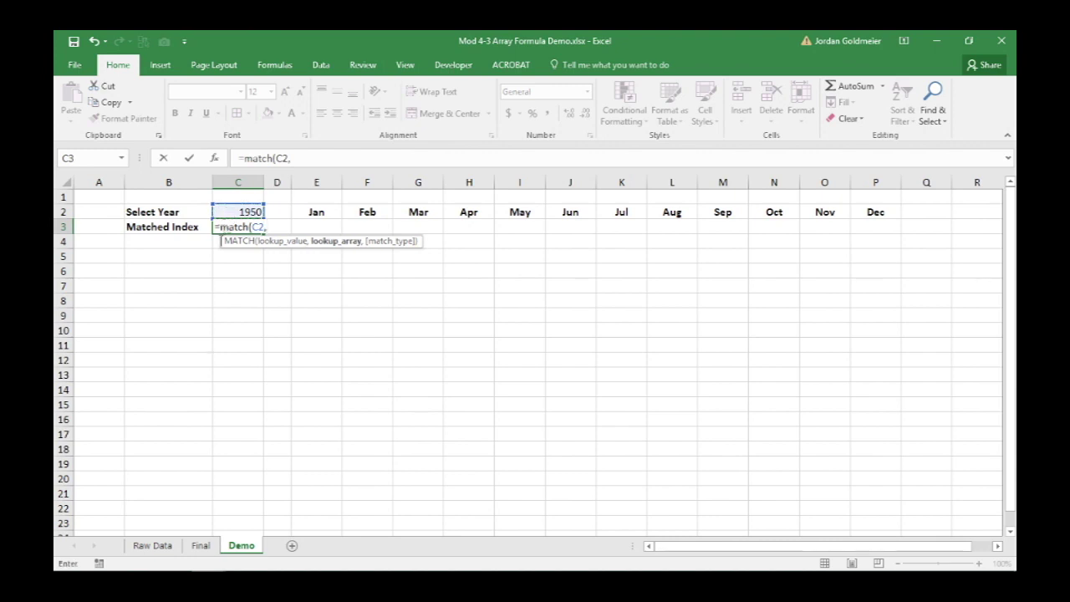
- Complete the MATCH formula with the absolute range 'Raw Data'!$A$6:$A$50 as the lookup array and 0 for an exact match
left_click(159, 548)
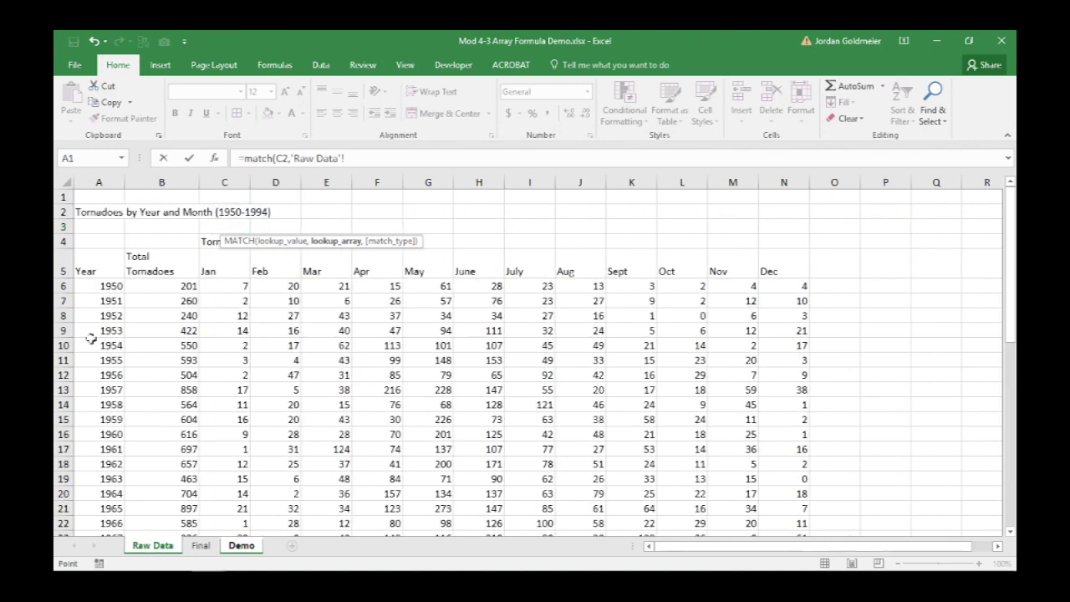
left_click(88, 285)
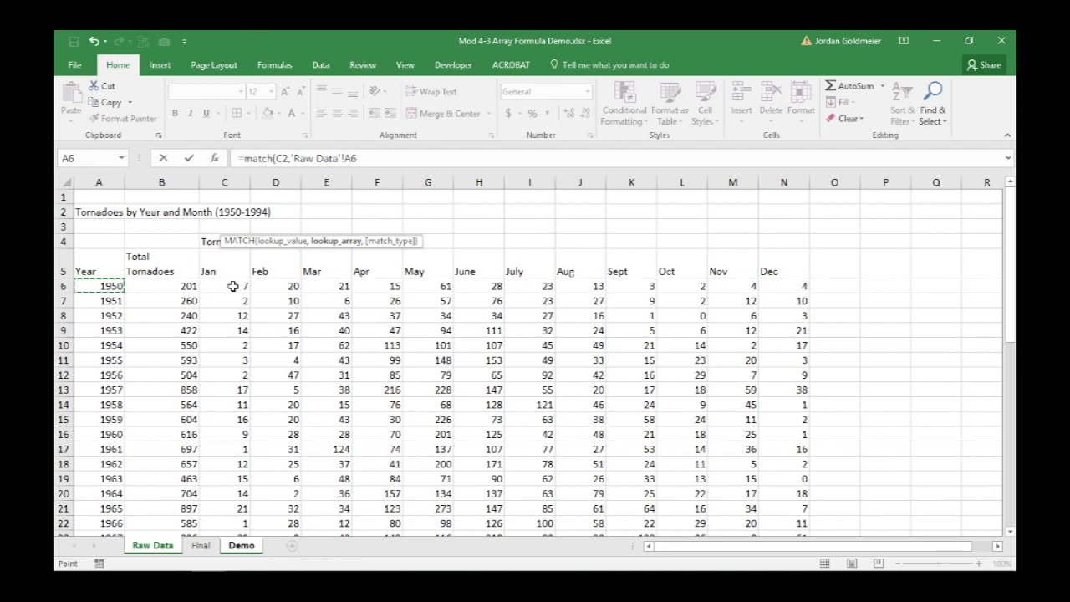
key("ctrl+shift+Down")
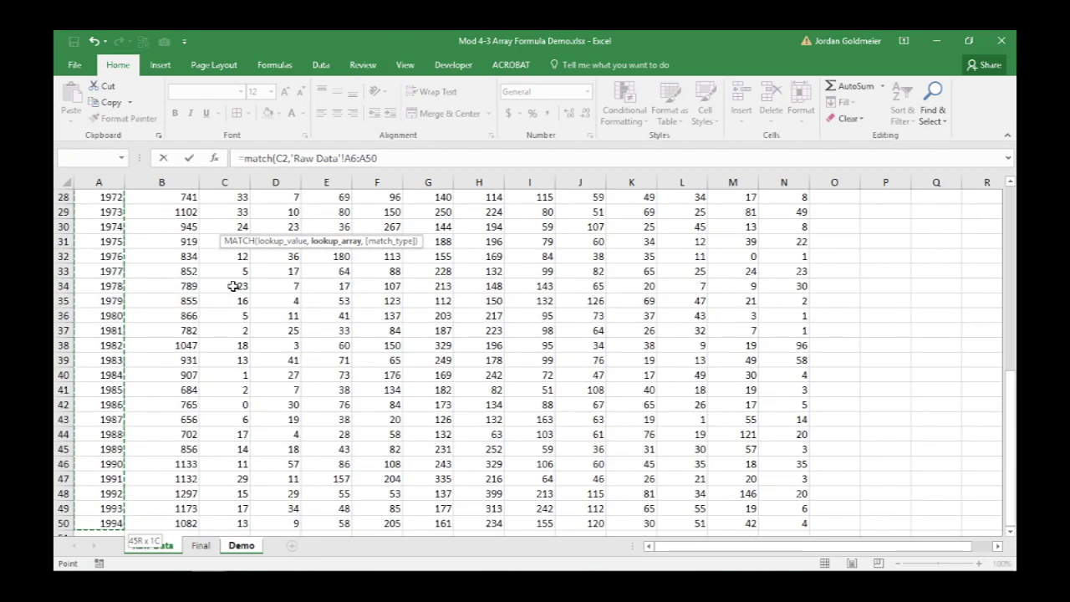
key("F4")
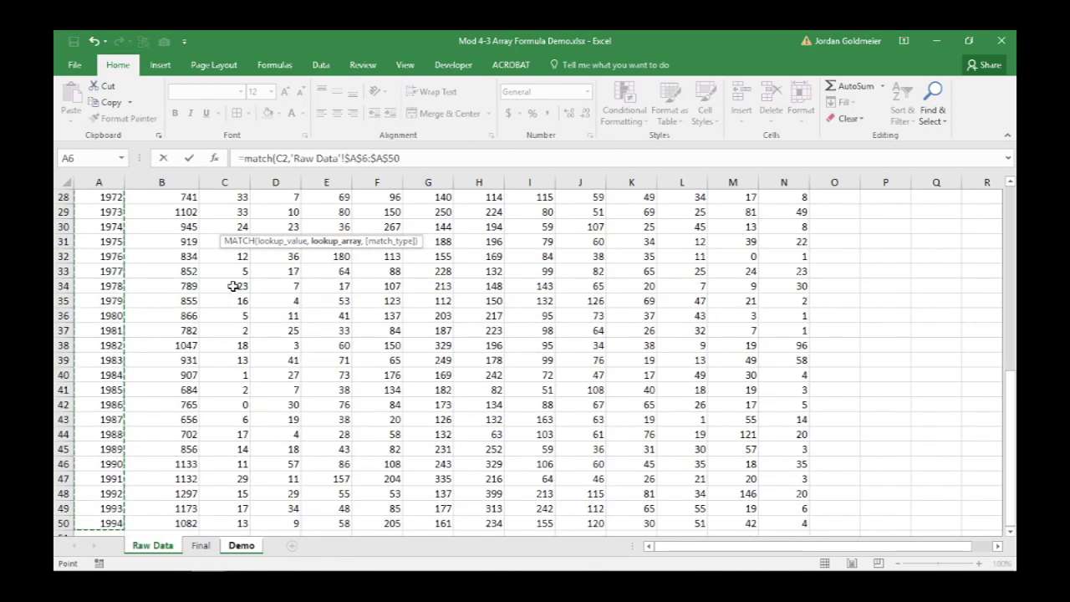
type(",")
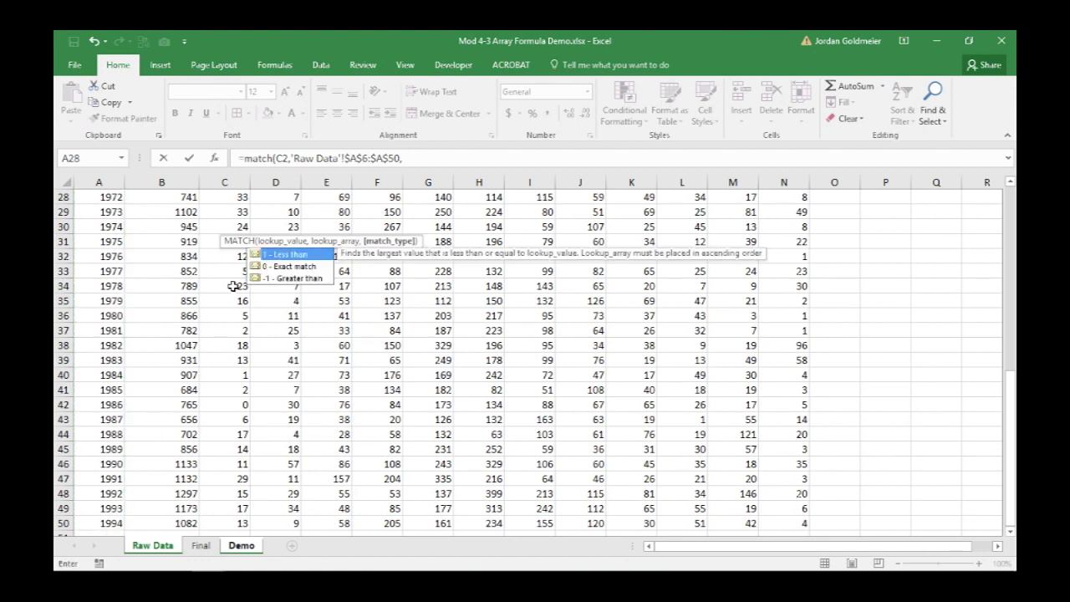
left_click(285, 268)
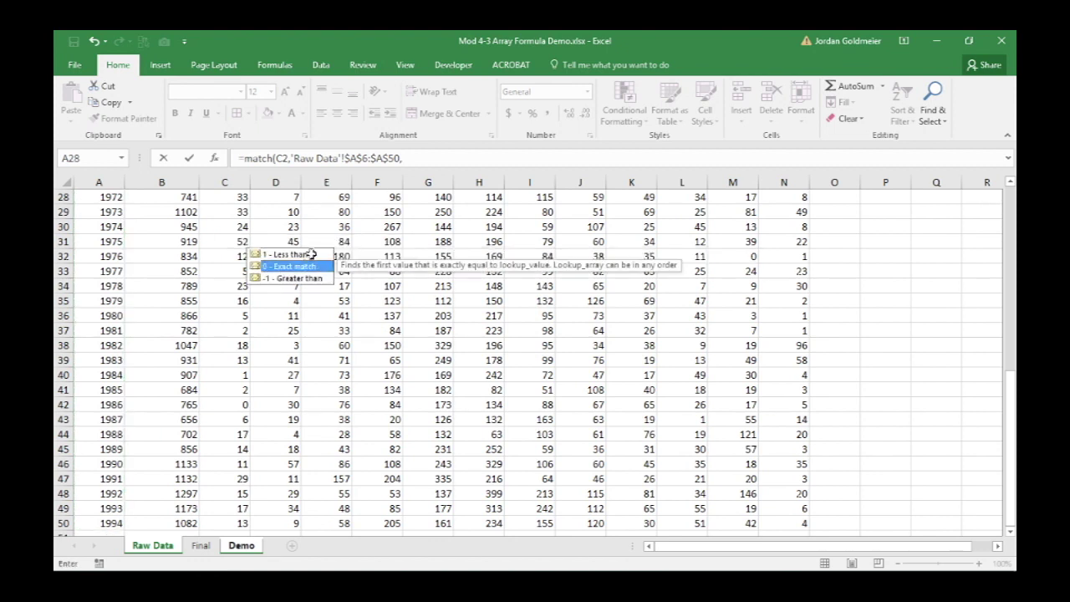
double_click(285, 266)
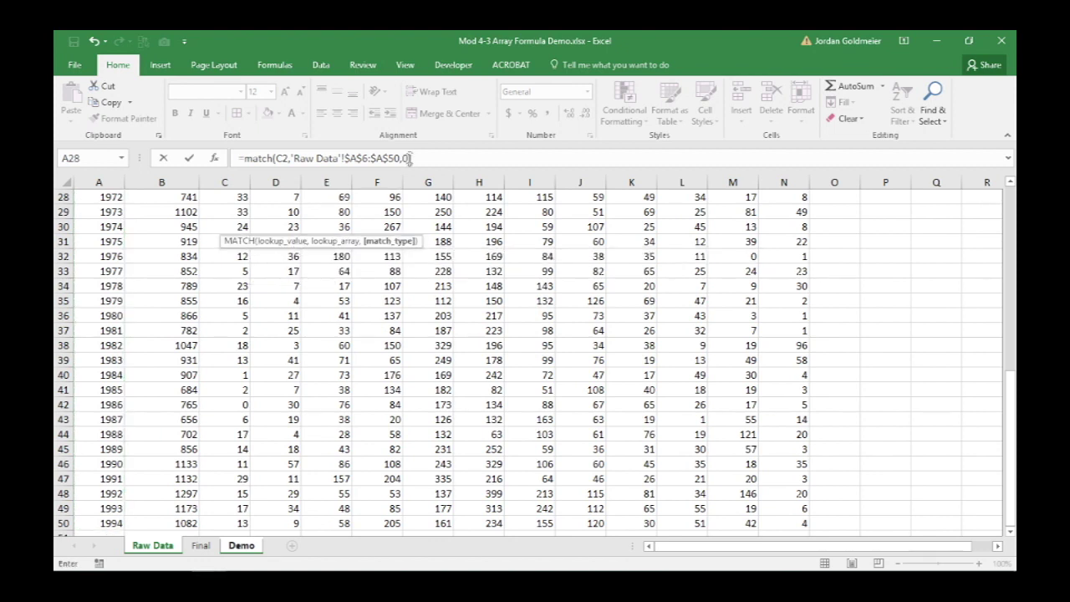
left_click(411, 161)
type(")")
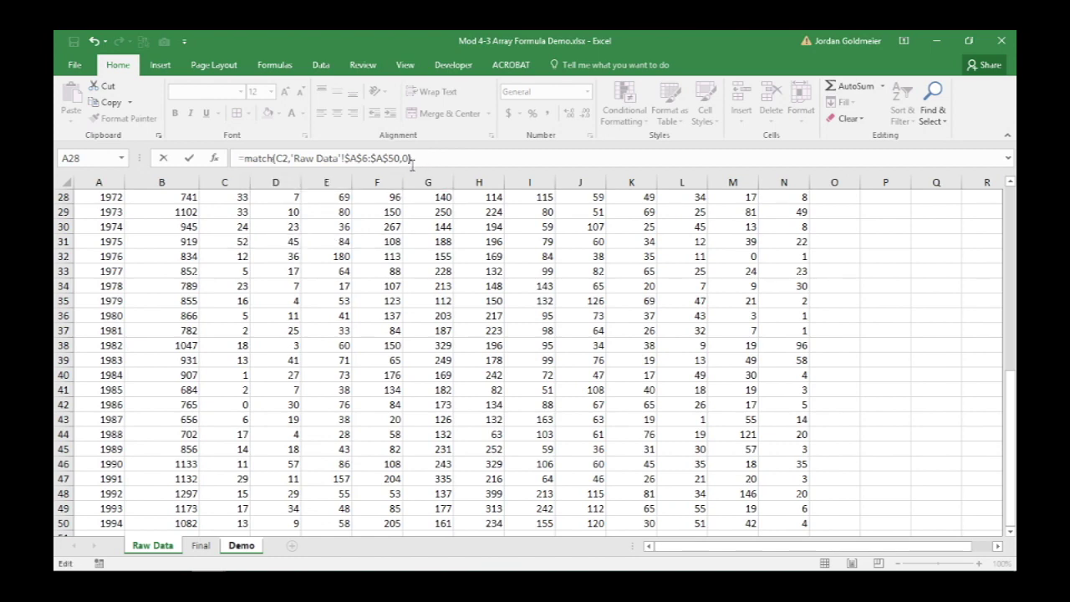
key("Return")
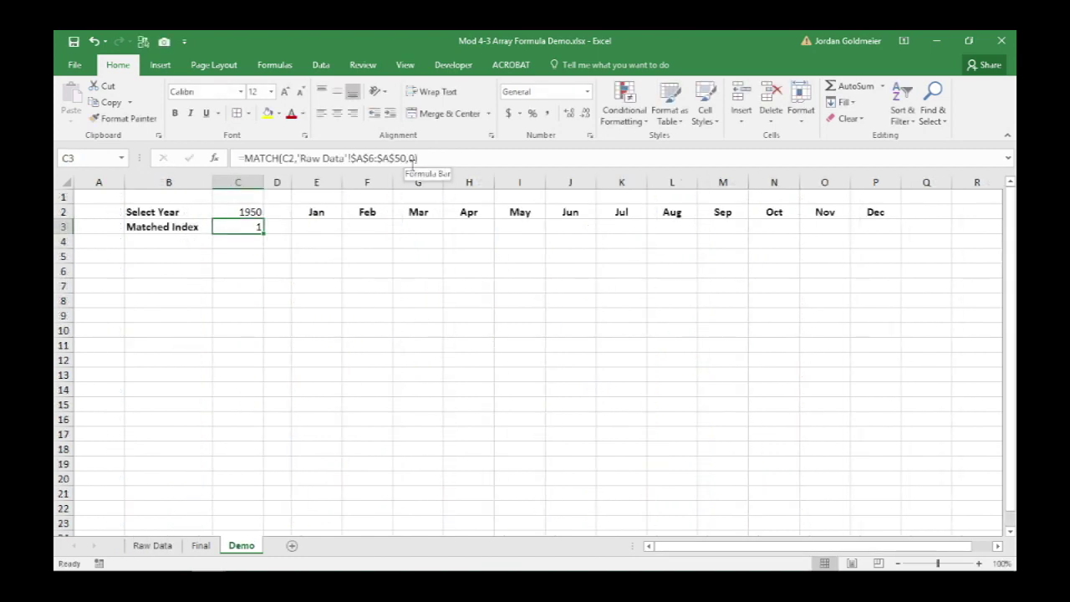
- Choose 1962 from the year dropdown in cell C2 to test the matched index
left_click(241, 211)
left_click(269, 216)
left_click(234, 288)
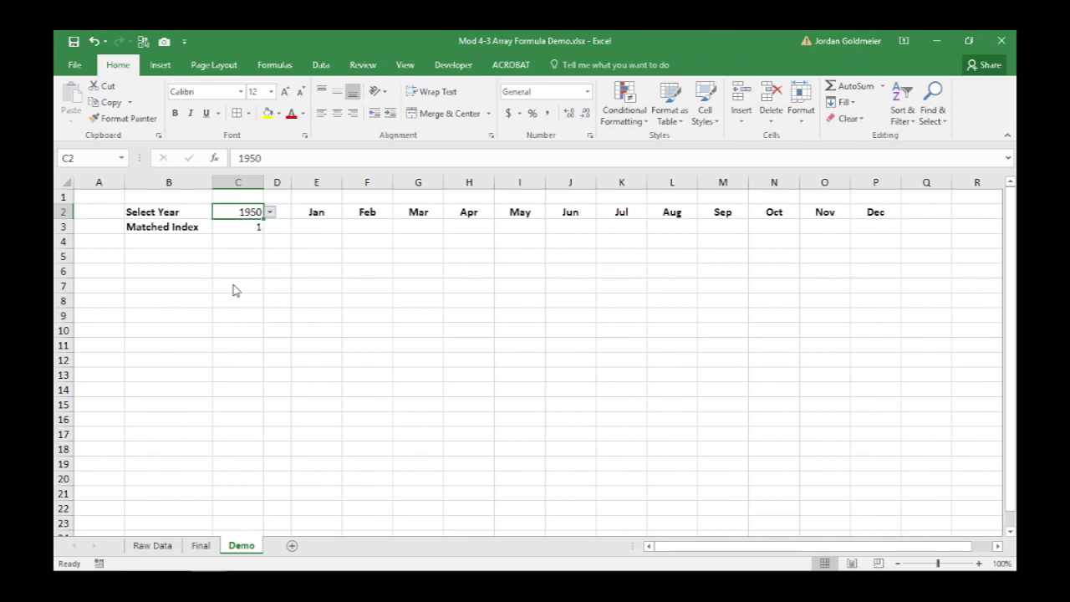
left_click(271, 214)
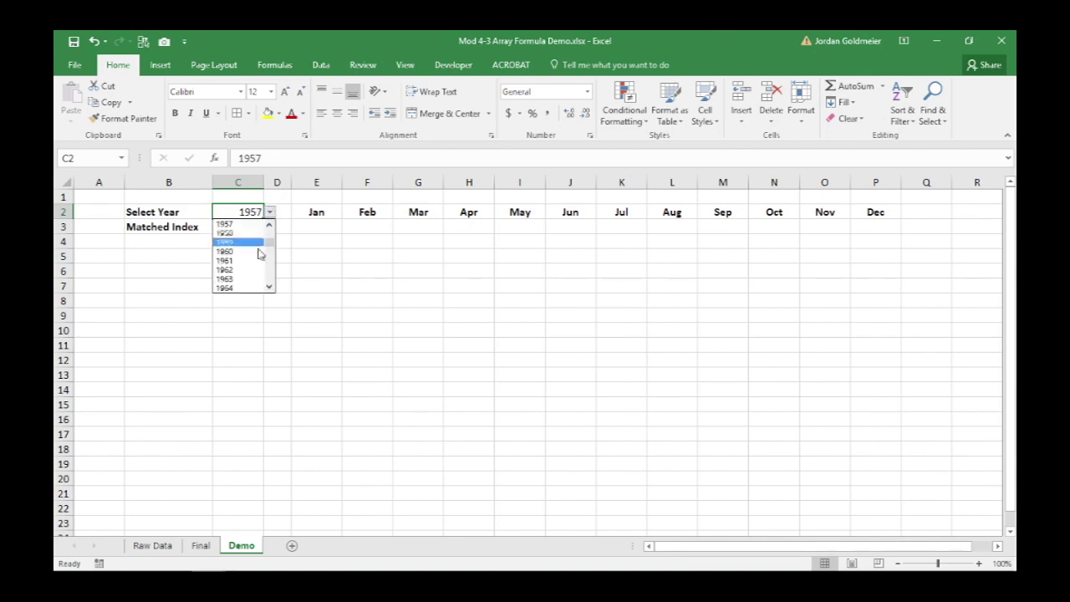
left_click(256, 268)
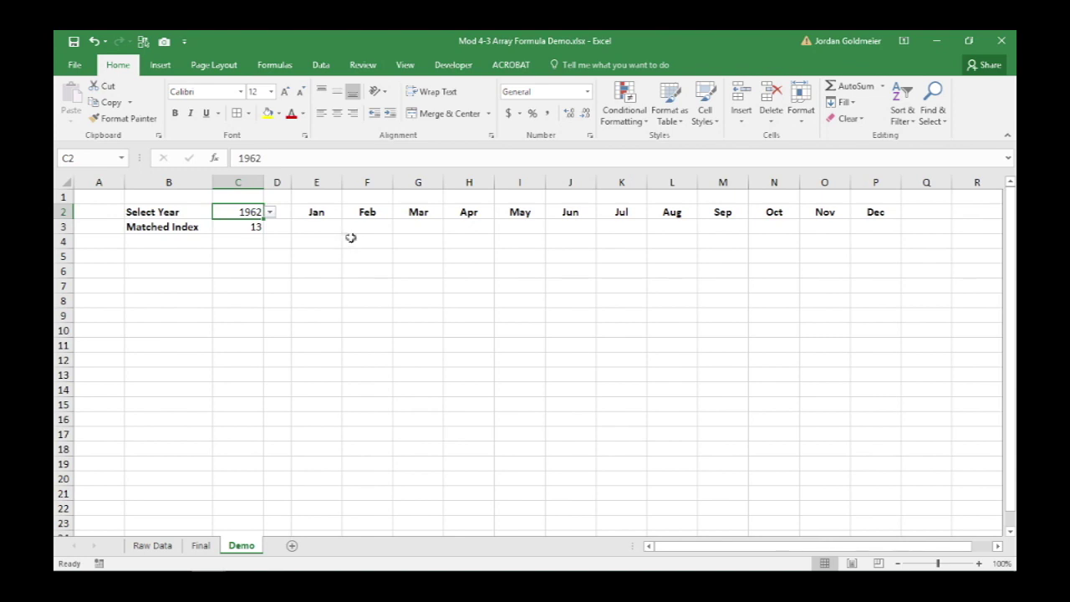
- Examine how one year's monthly counts span a row on the Raw Data sheet, using C12:N12, and return to Demo cell E3
left_click(331, 227)
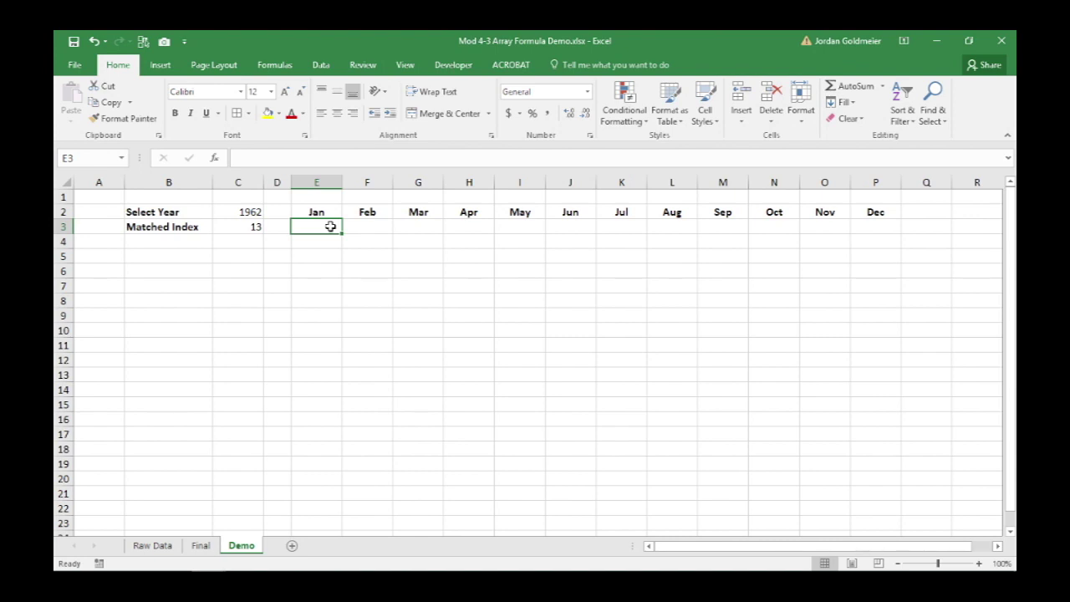
left_click(153, 545)
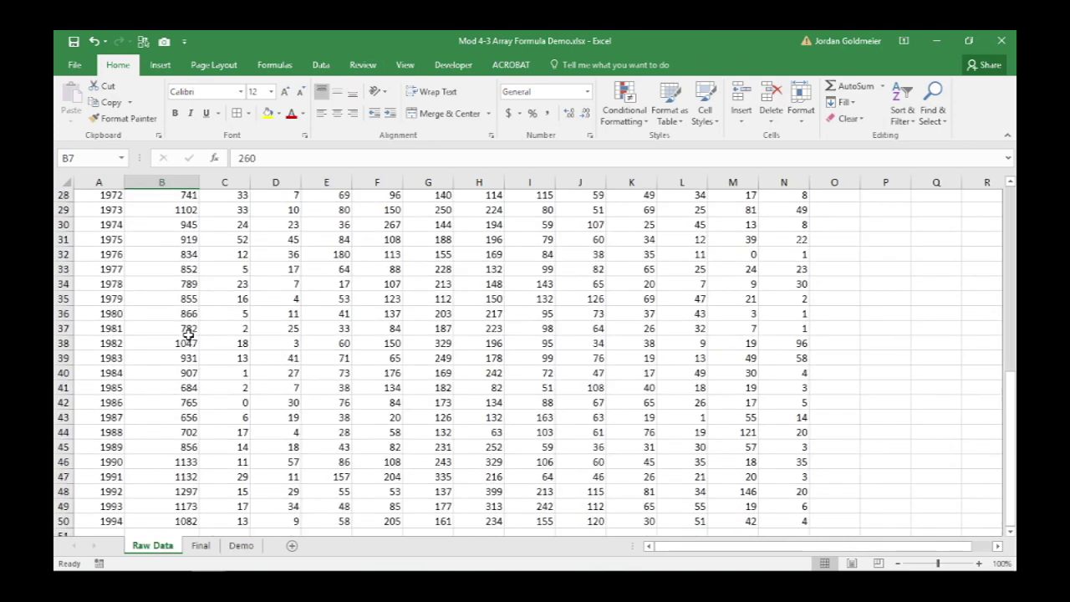
scroll(187, 334, "down", 1)
scroll(189, 332, "up", 10)
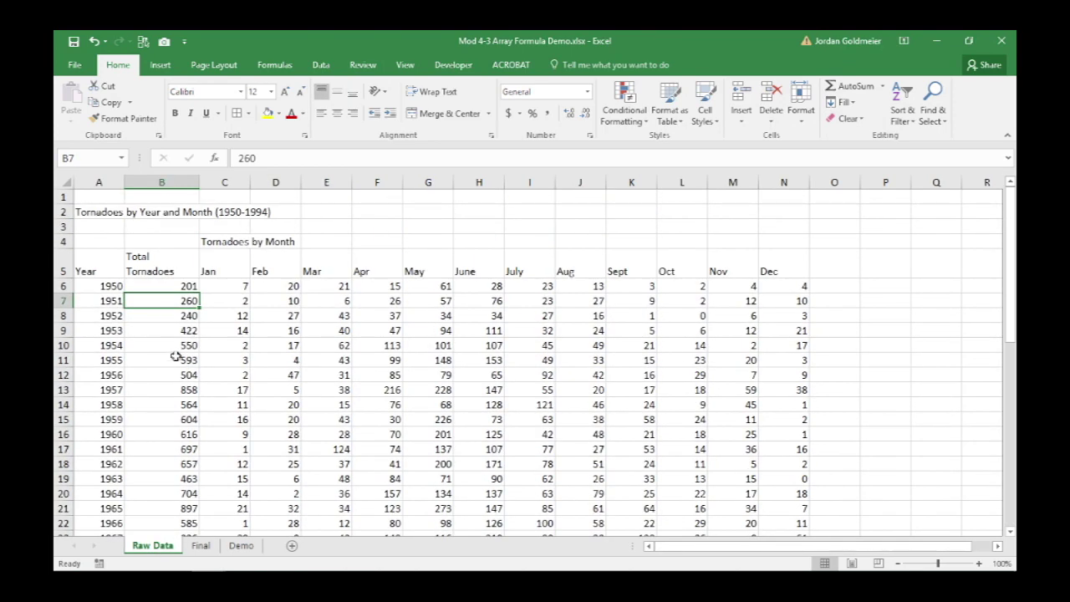
left_click(178, 345)
left_click(178, 374)
left_click_drag(223, 373, 790, 363)
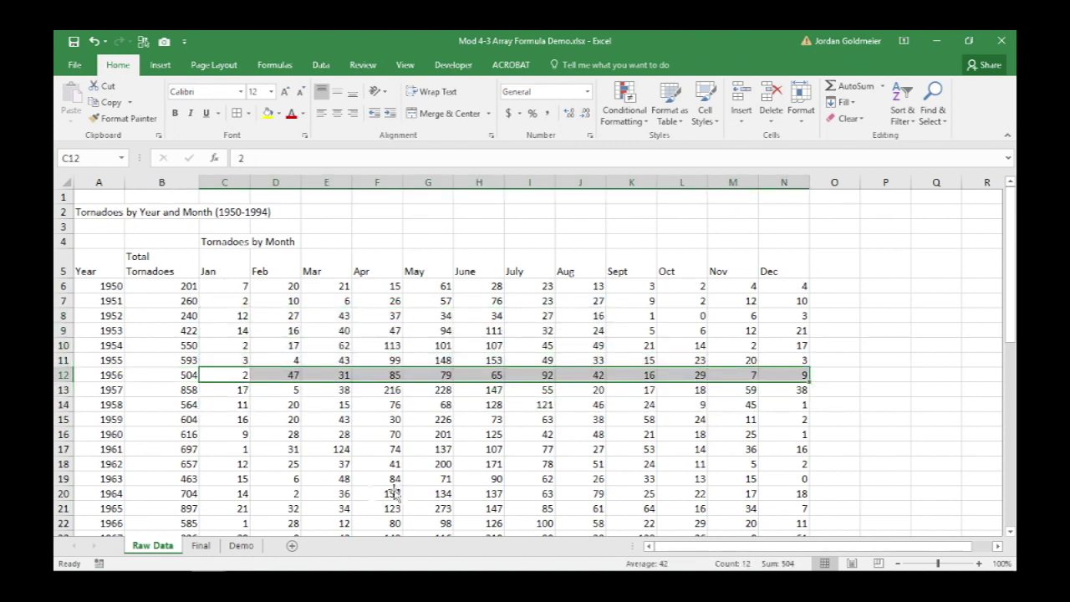
left_click(251, 545)
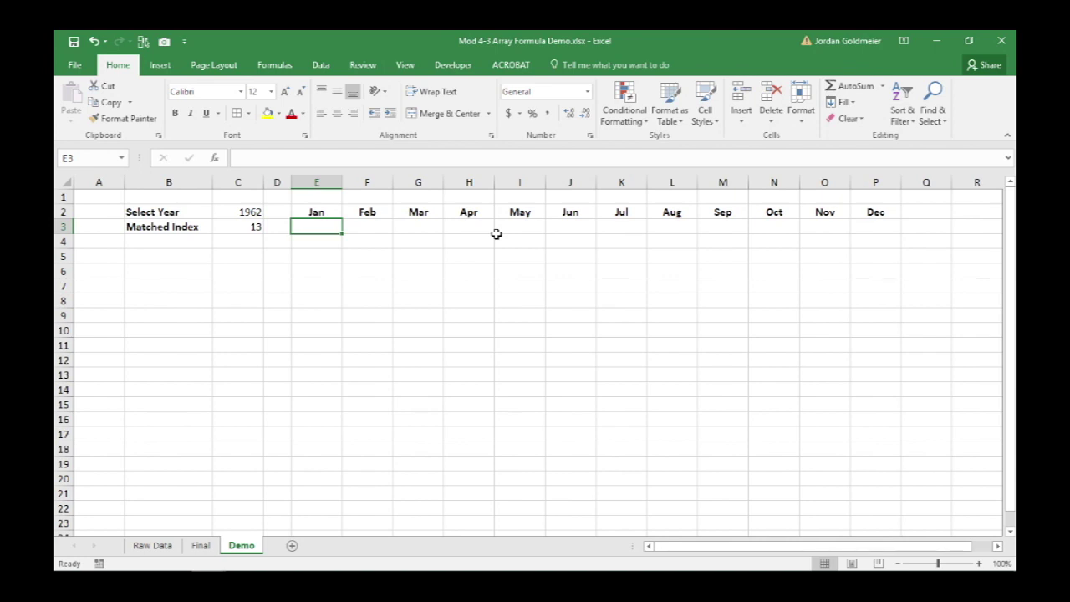
- Begin an INDEX formula in Demo cell E3 with the absolute range 'Raw Data'!$C$6:$N$50 as the array
type("=")
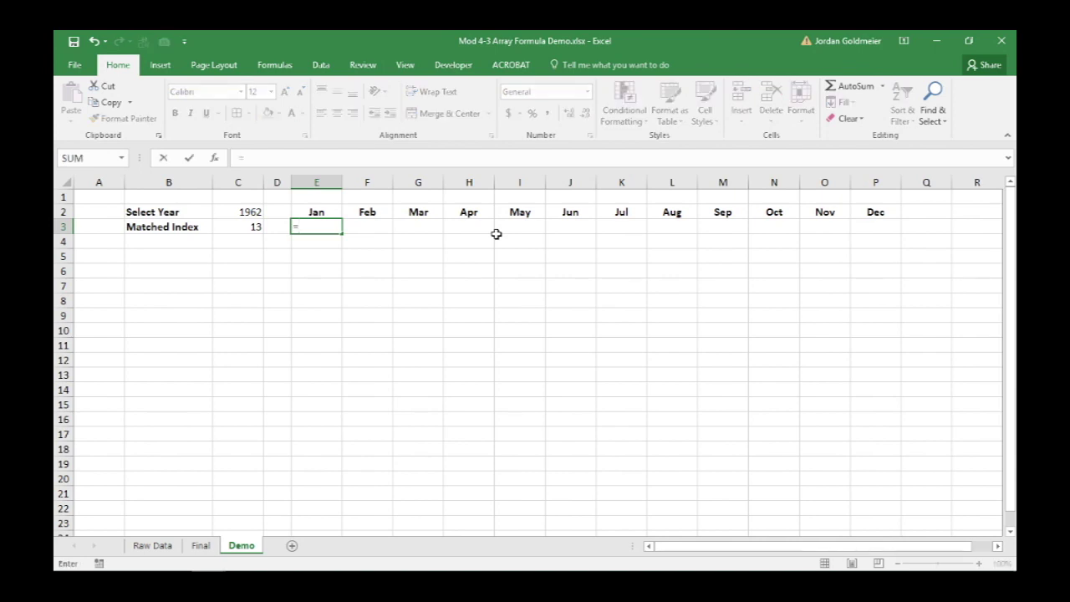
type("index(")
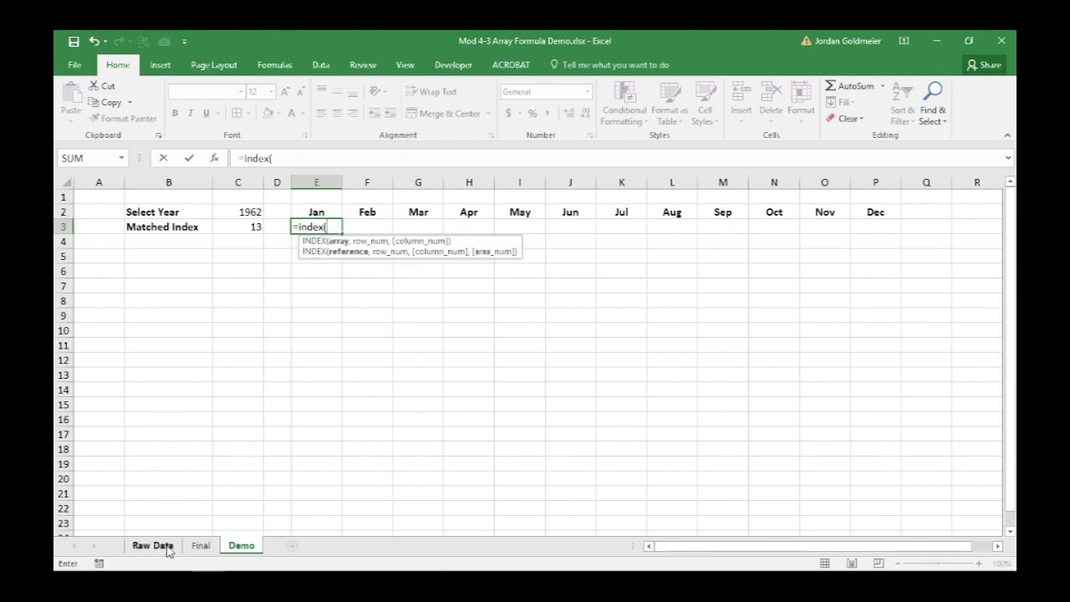
left_click(166, 549)
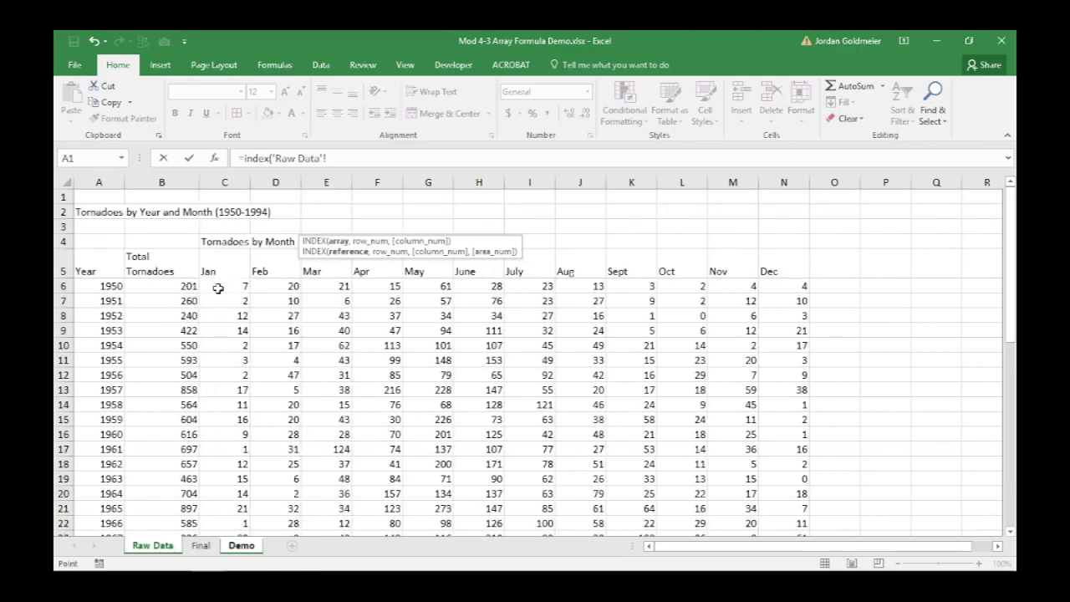
left_click_drag(218, 288, 787, 507)
key("F4")
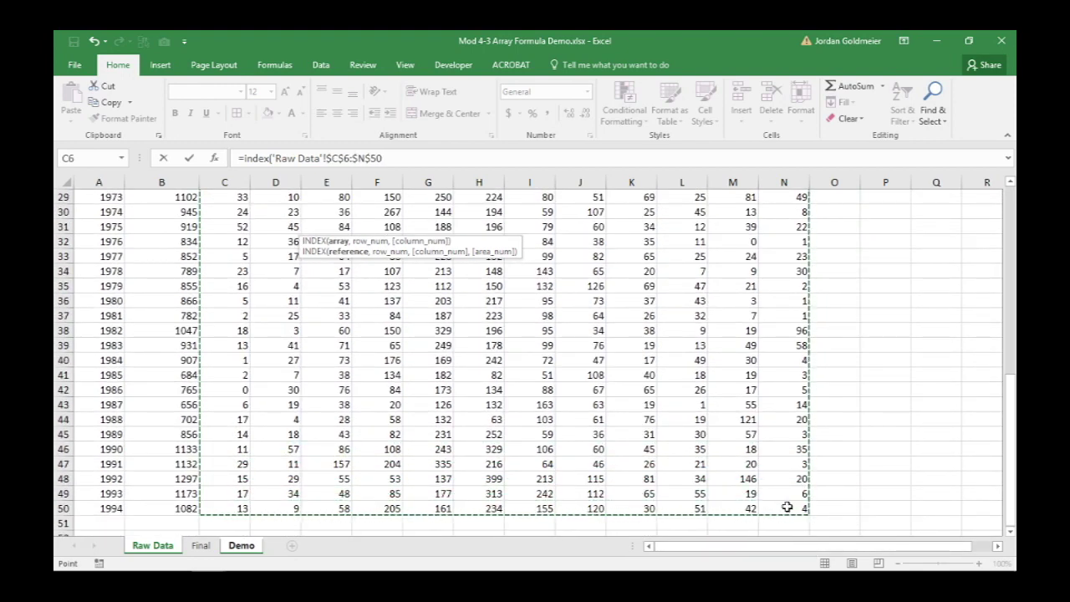
type(",")
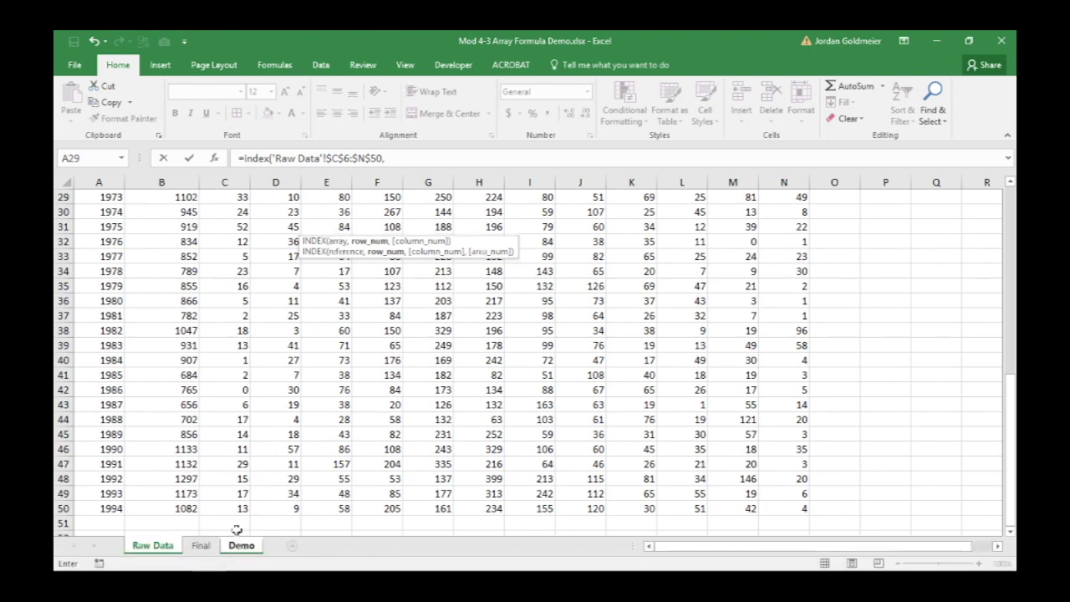
- Complete the INDEX formula in E3 with Demo cell C3 as the row number and an empty column argument
left_click(204, 546)
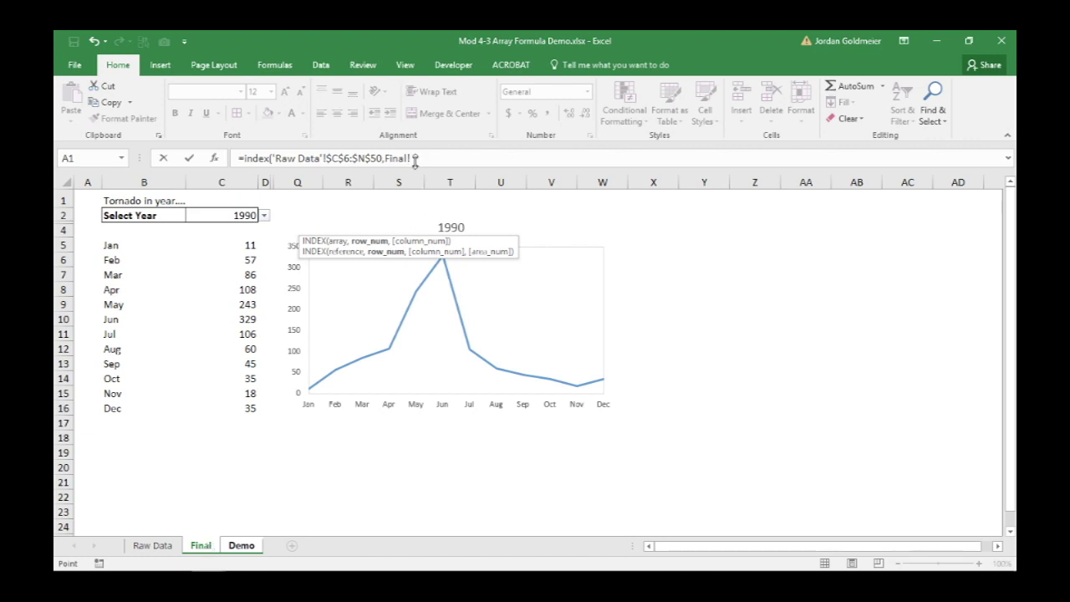
left_click(254, 545)
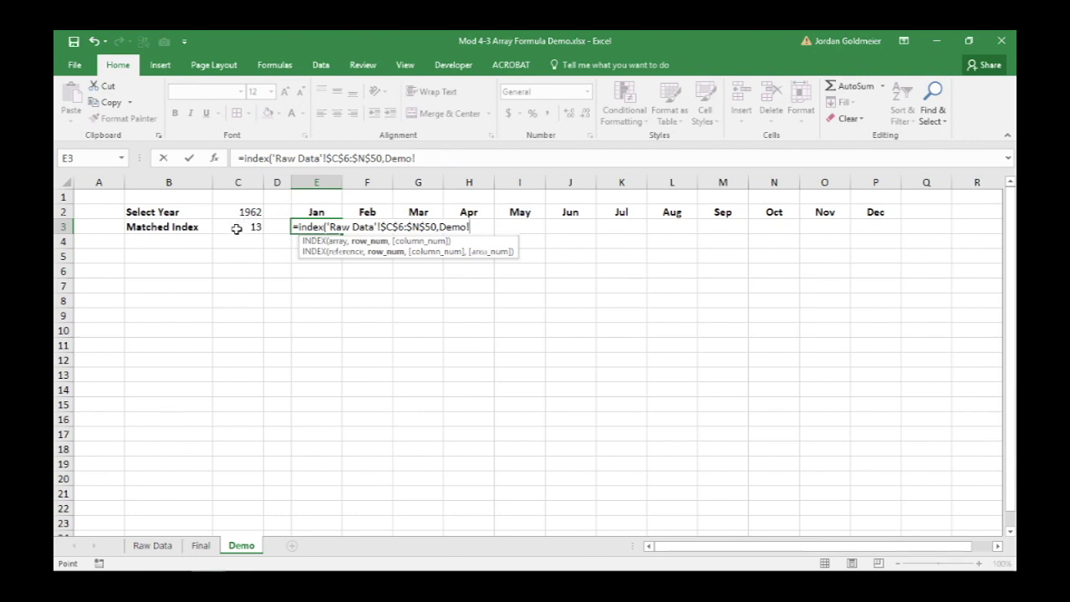
left_click(237, 228)
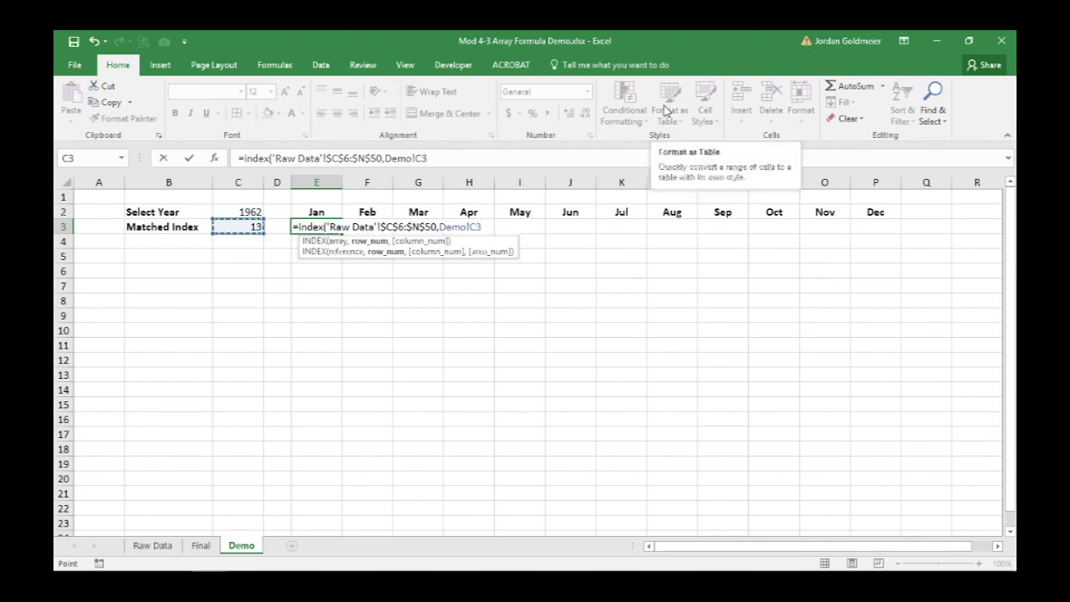
type(",")
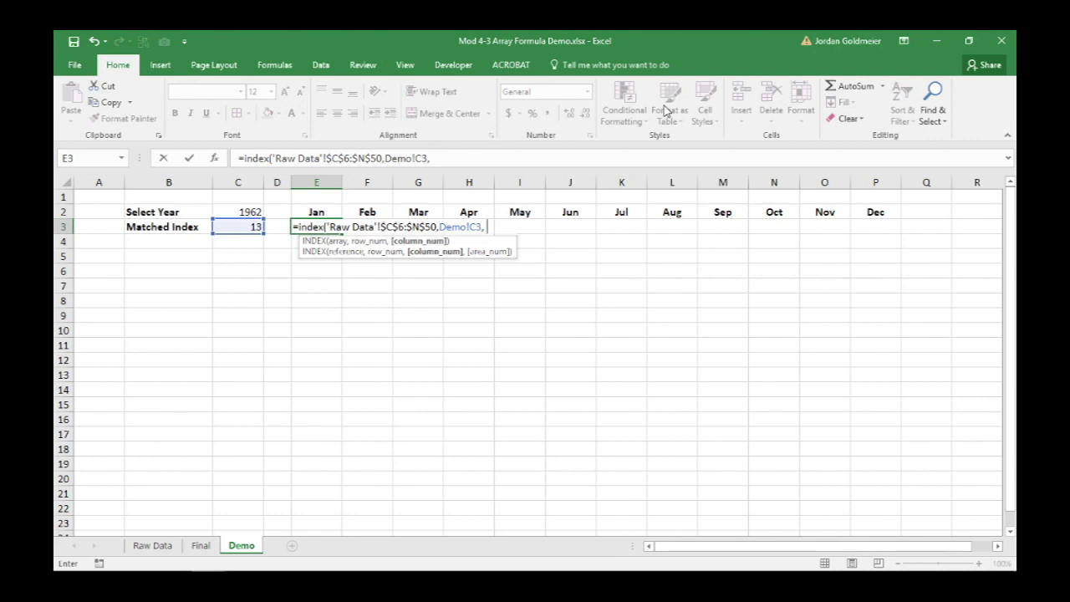
type(")")
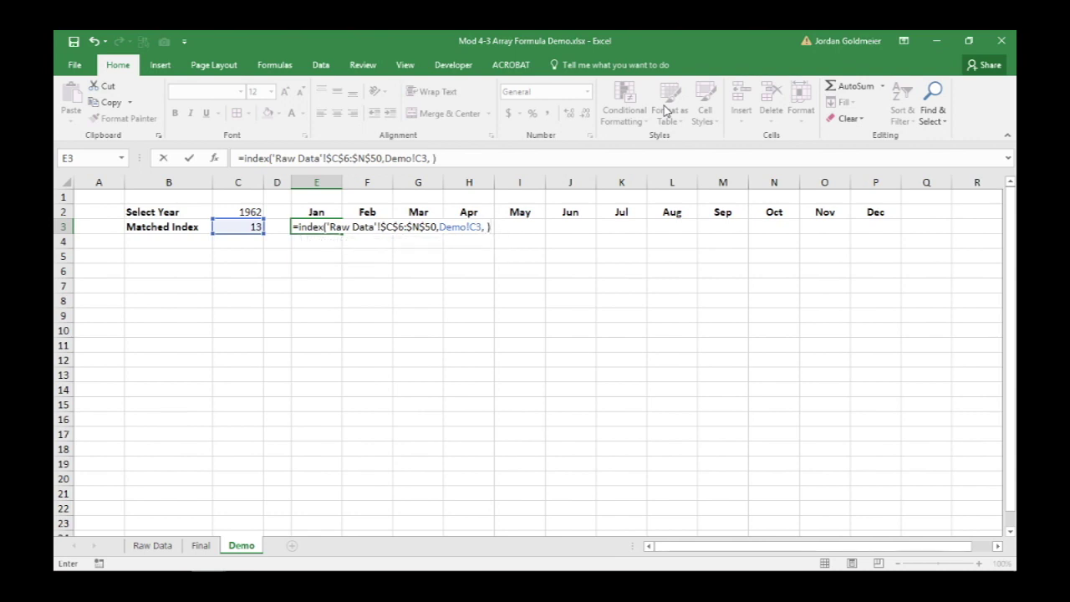
key("Return")
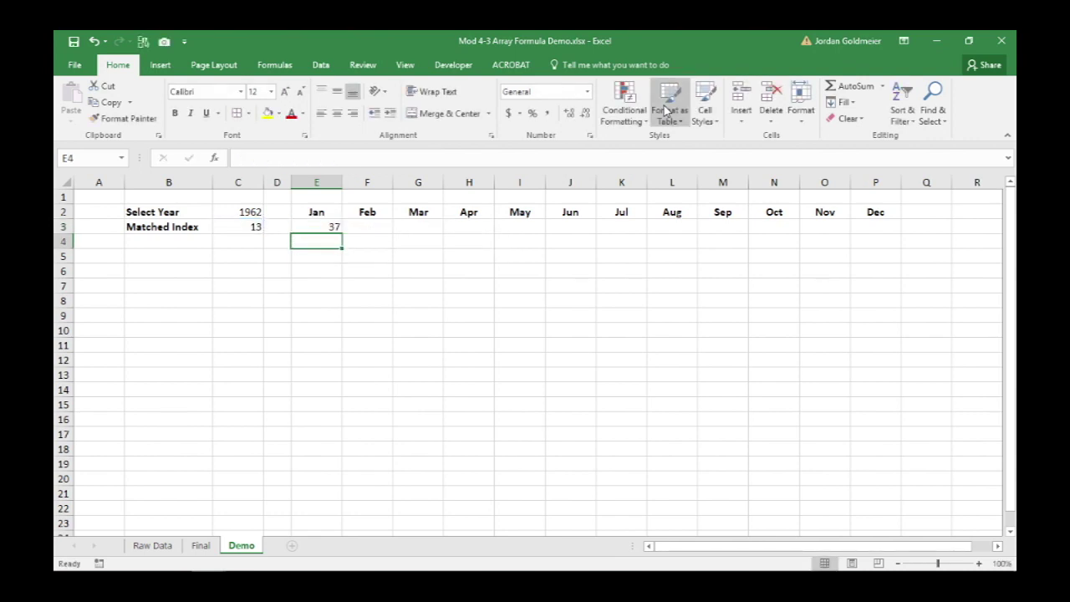
- Try to fill the E3 formula across the month columns to P3, and undo the fill
key("Up")
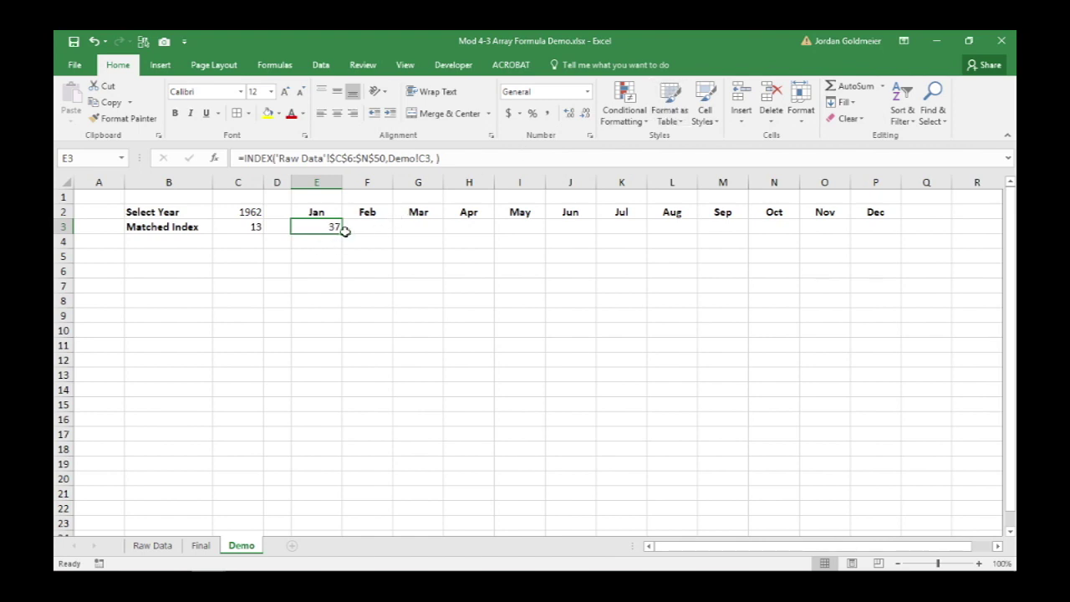
left_click_drag(342, 233, 917, 325)
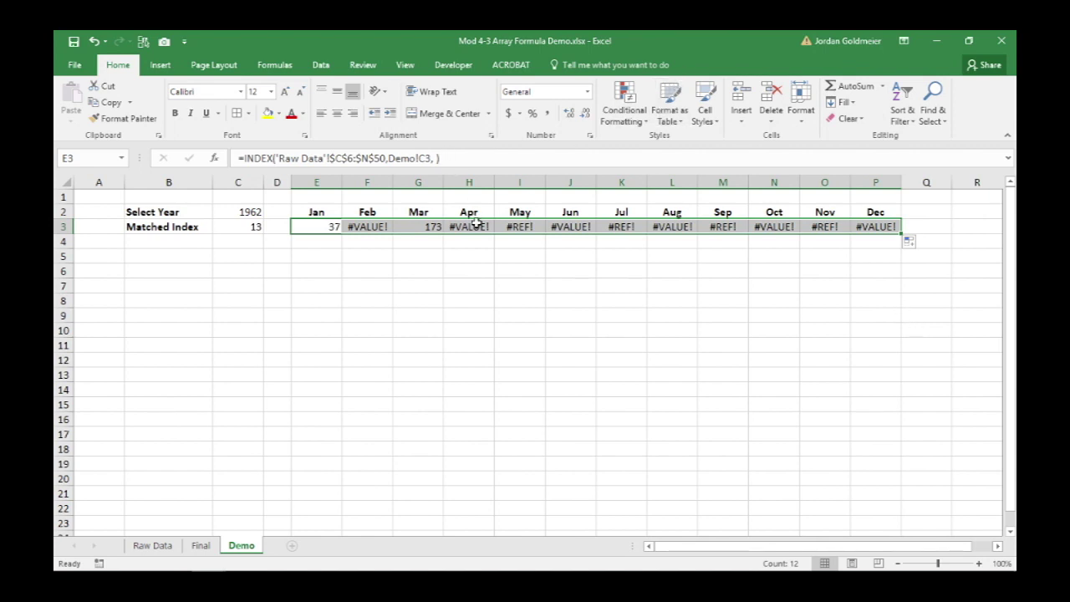
key("ctrl+z")
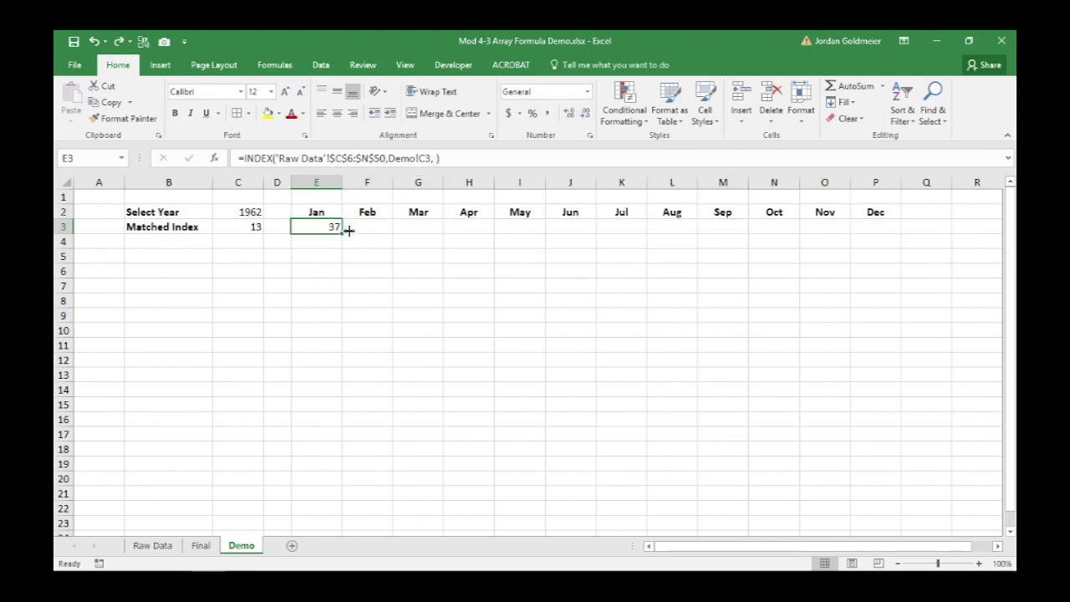
- Fill E3 across to P3, re-enter the INDEX formula over E3:P3 as one array formula, and center the monthly counts
left_click_drag(341, 235, 914, 285)
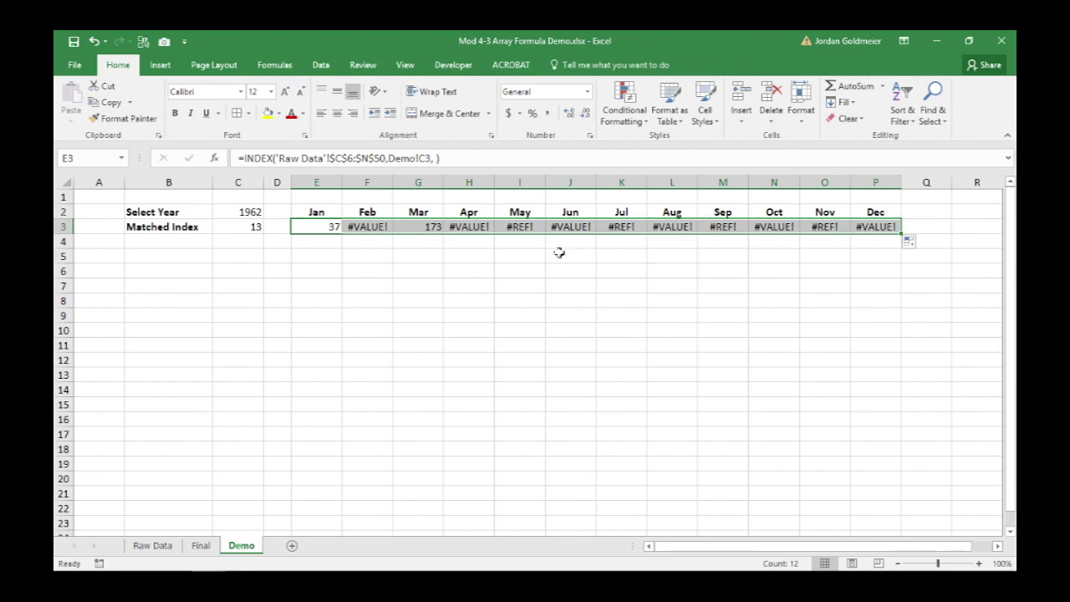
left_click(470, 157)
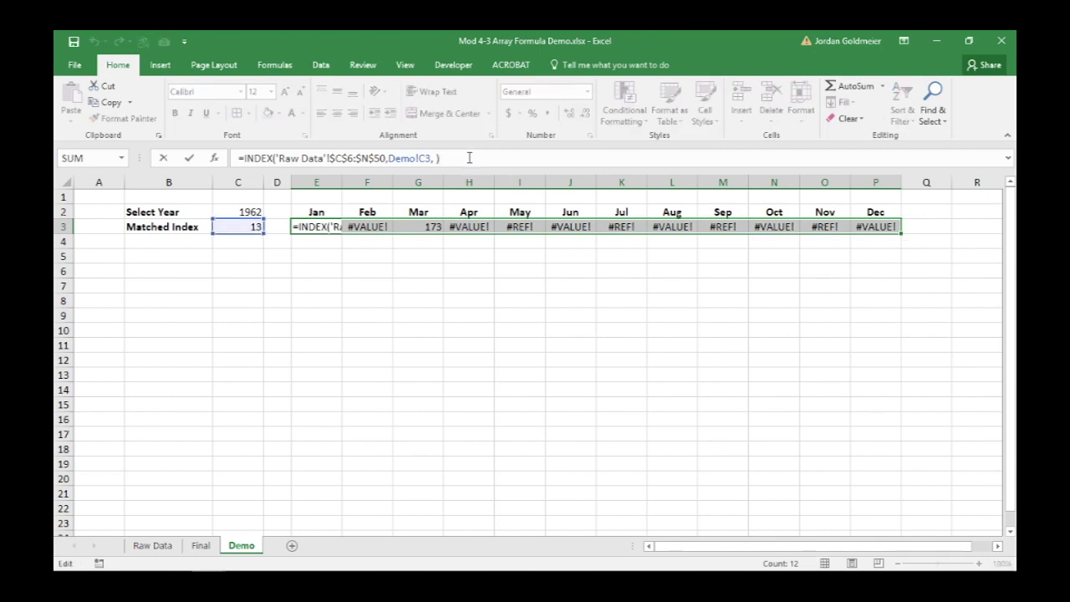
left_click(470, 157)
key("ctrl+shift+Return")
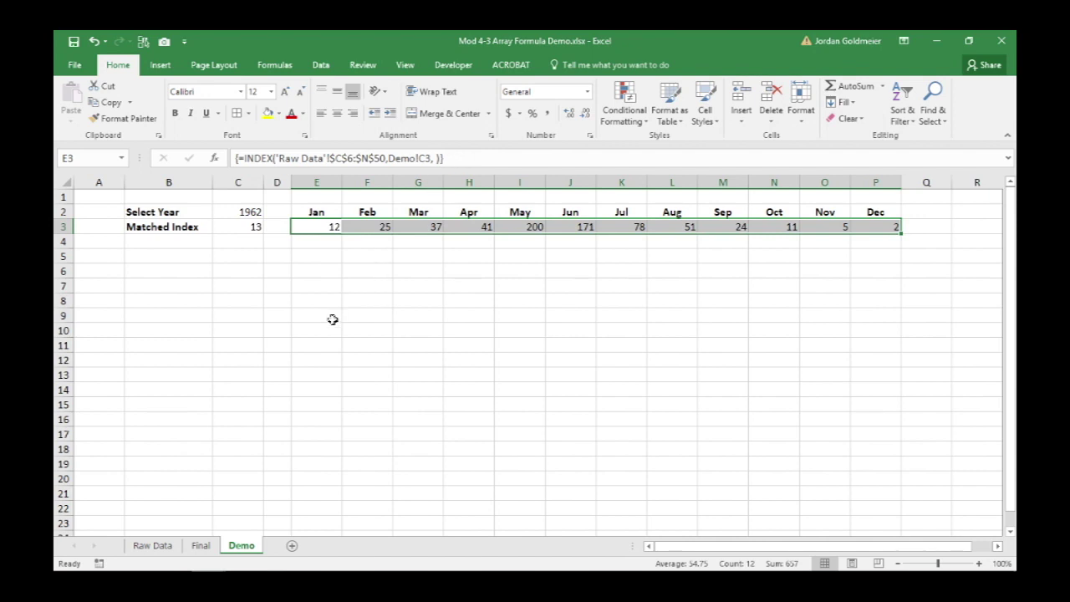
left_click(337, 115)
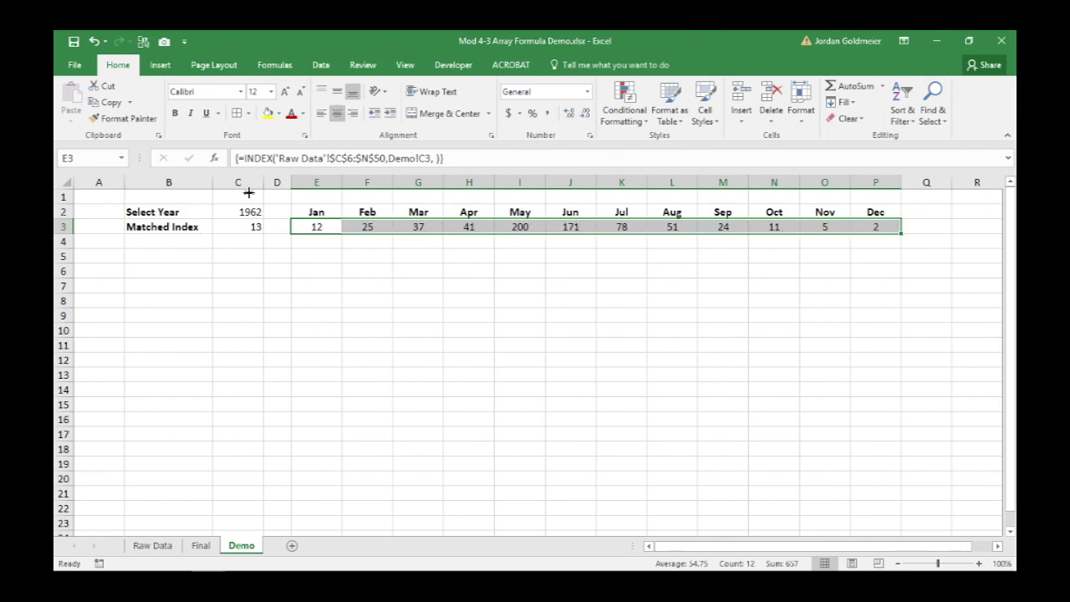
- Test the array formula by choosing 1967, 1973 and 1950 in turn from the year dropdown in C2
left_click(236, 224)
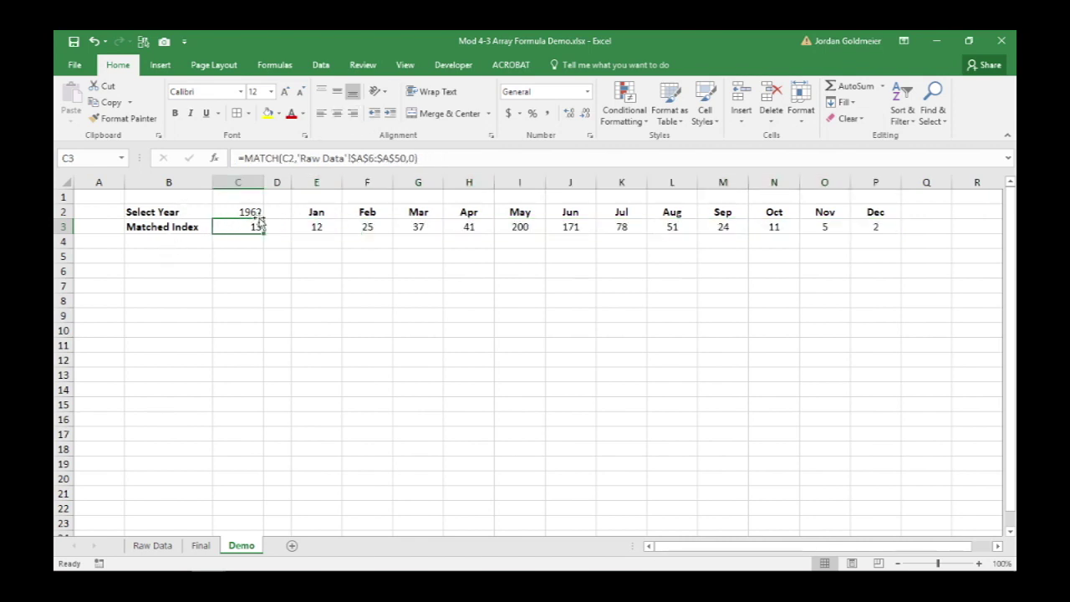
left_click(247, 212)
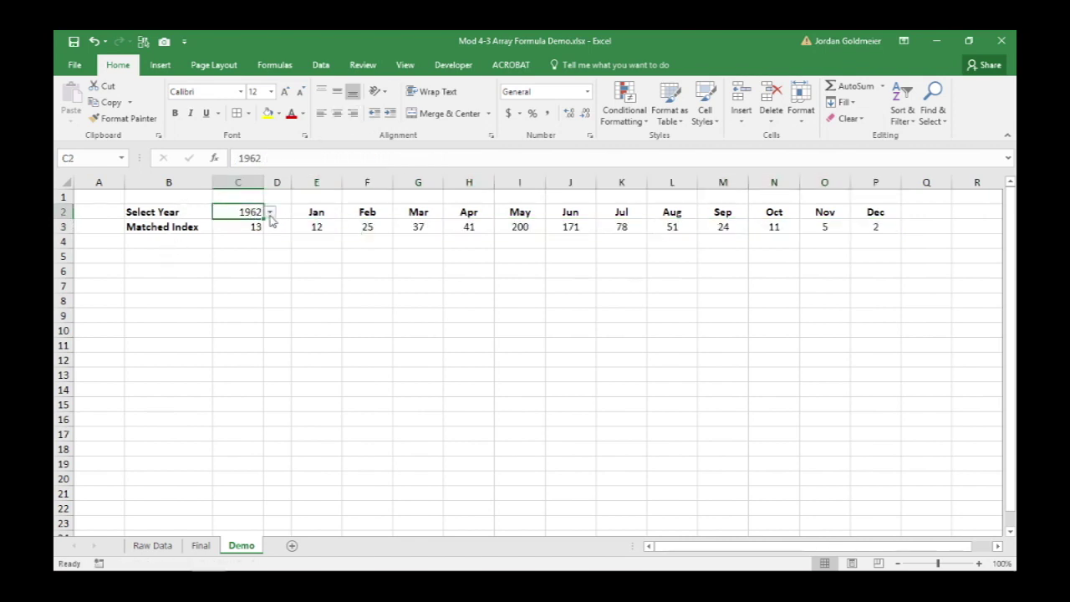
left_click(270, 213)
left_click(234, 275)
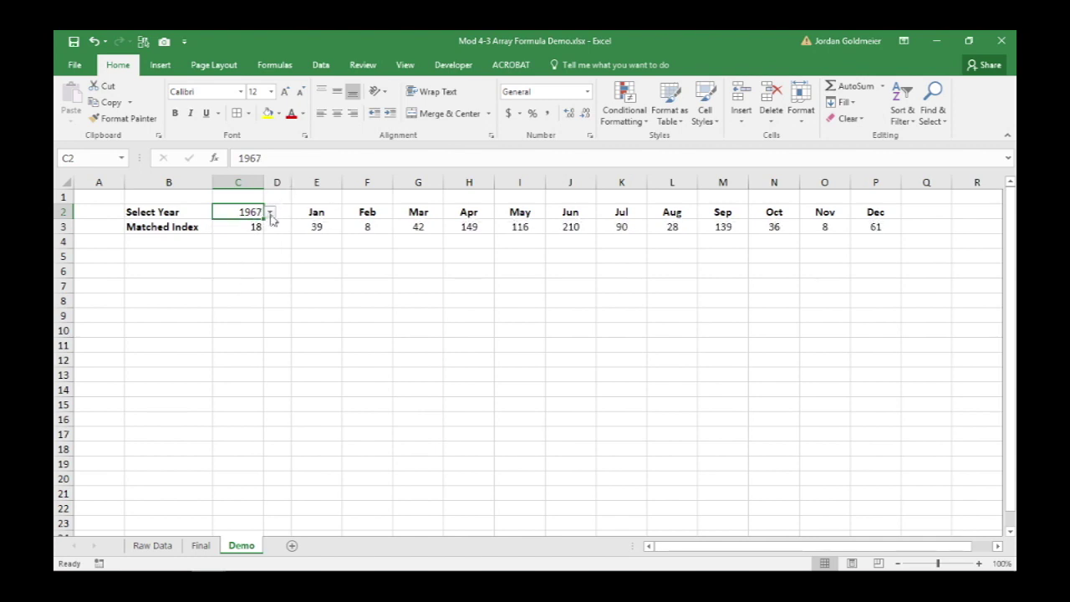
left_click(270, 213)
left_click(234, 287)
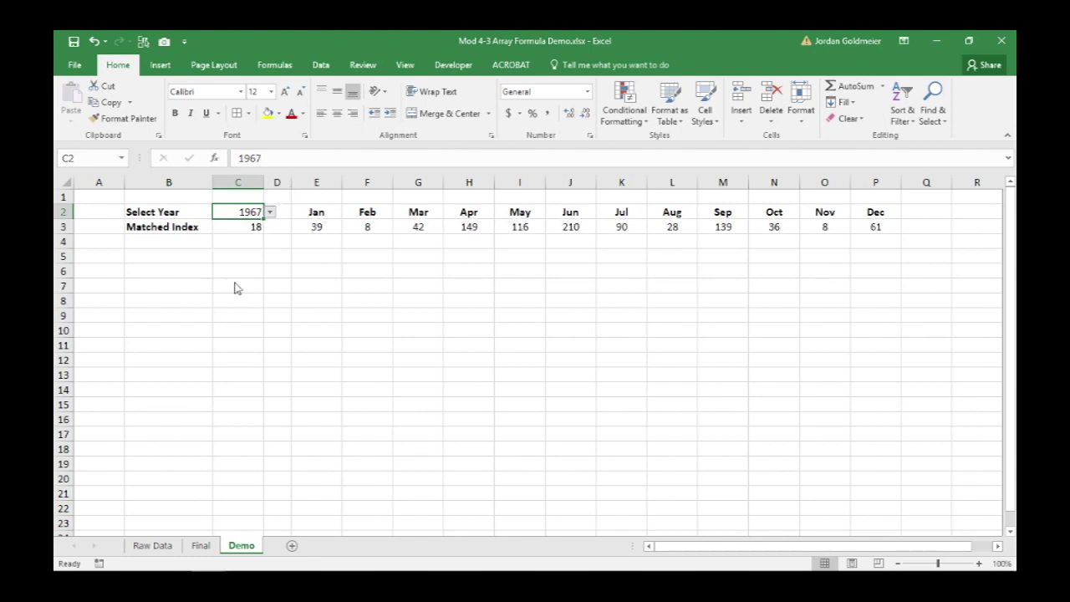
left_click(270, 213)
left_click_drag(271, 261, 270, 228)
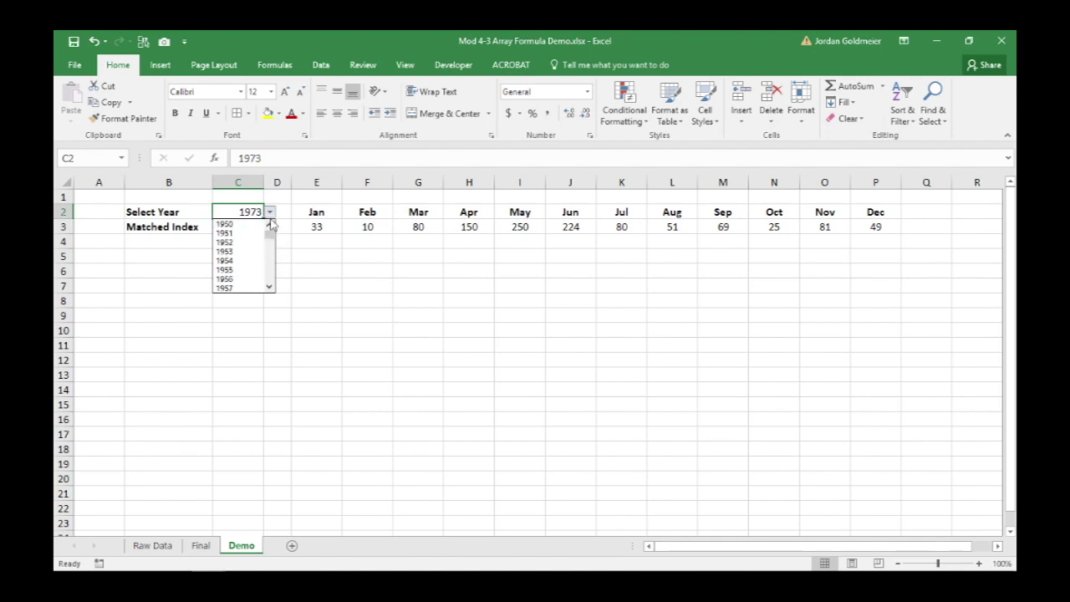
left_click(248, 225)
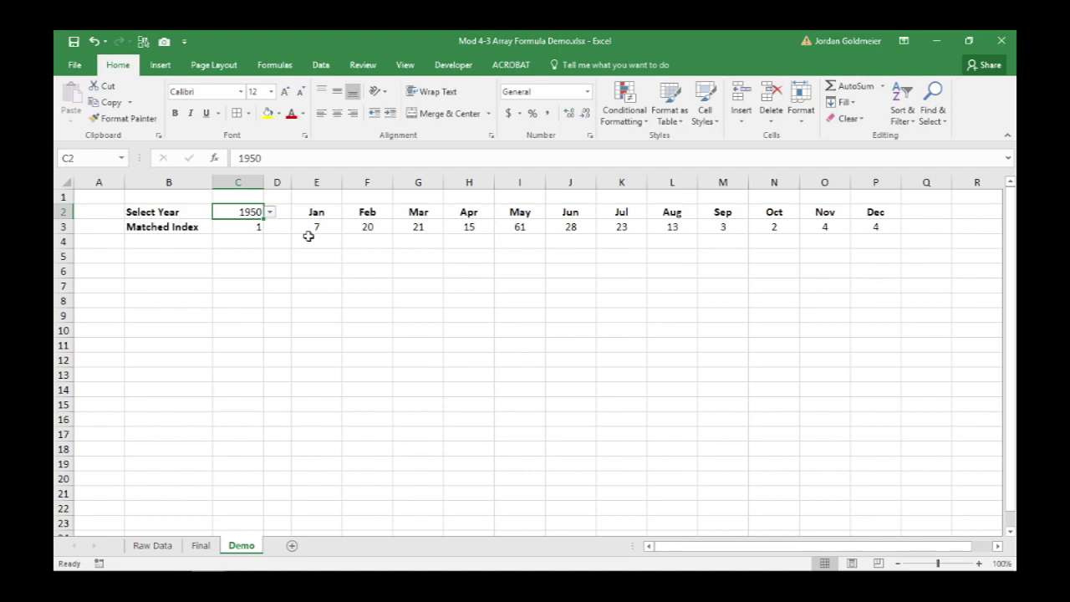
- Check the 1950 monthly counts in row 6 of the Raw Data sheet against the Demo row, and return to Demo
left_click(153, 546)
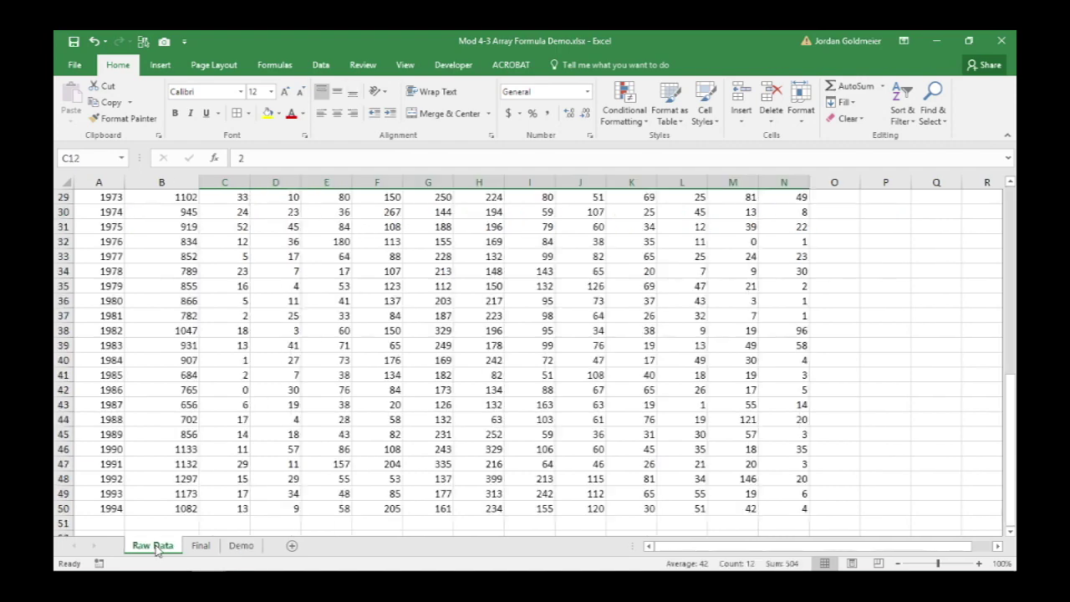
scroll(217, 404, "up", 9)
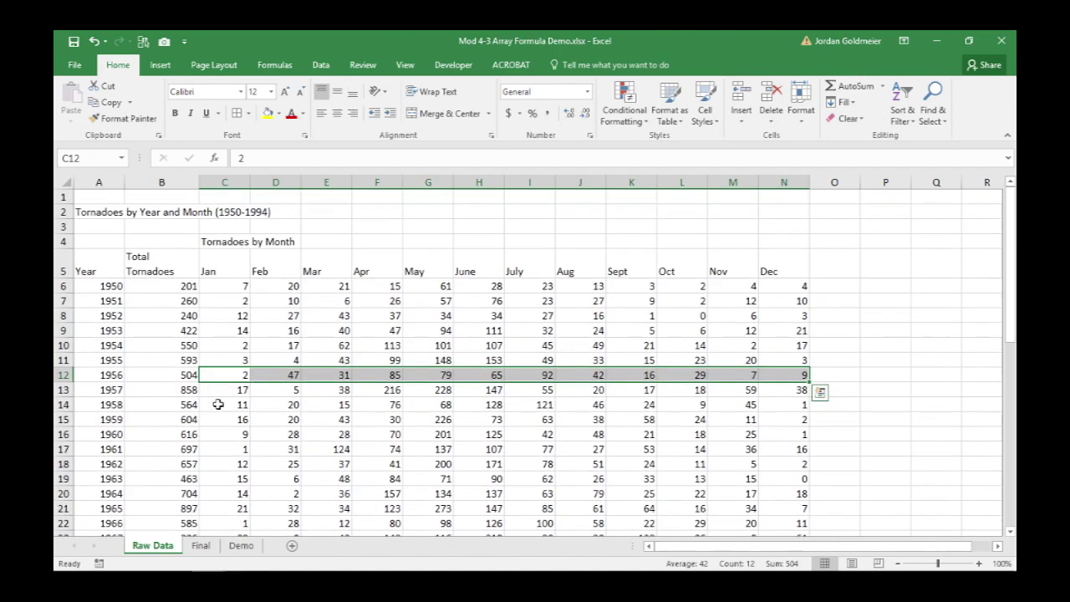
left_click(226, 280)
left_click(256, 283)
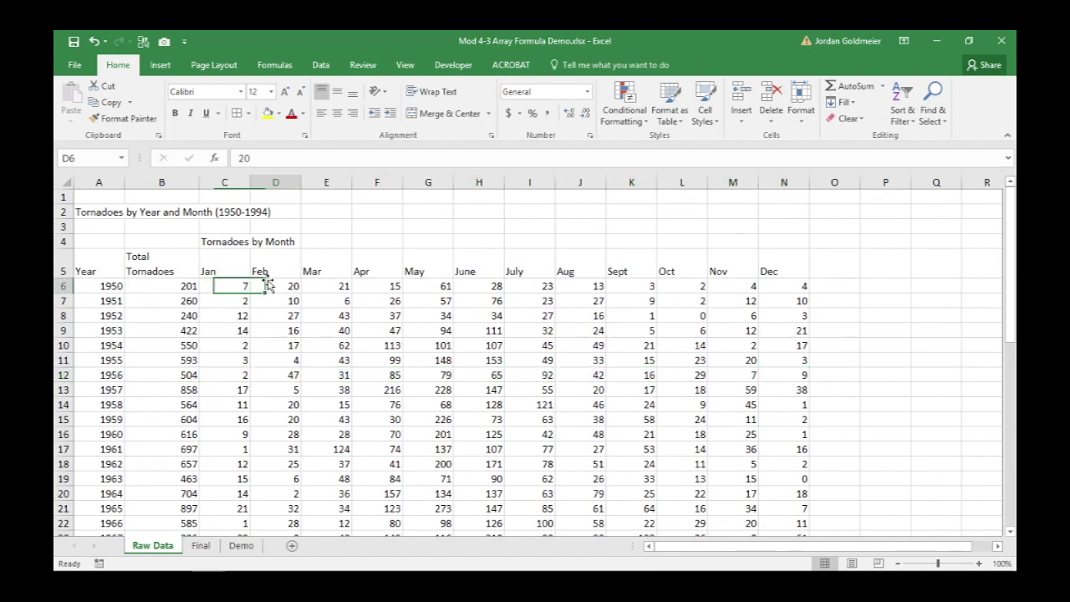
left_click(344, 288)
left_click(242, 550)
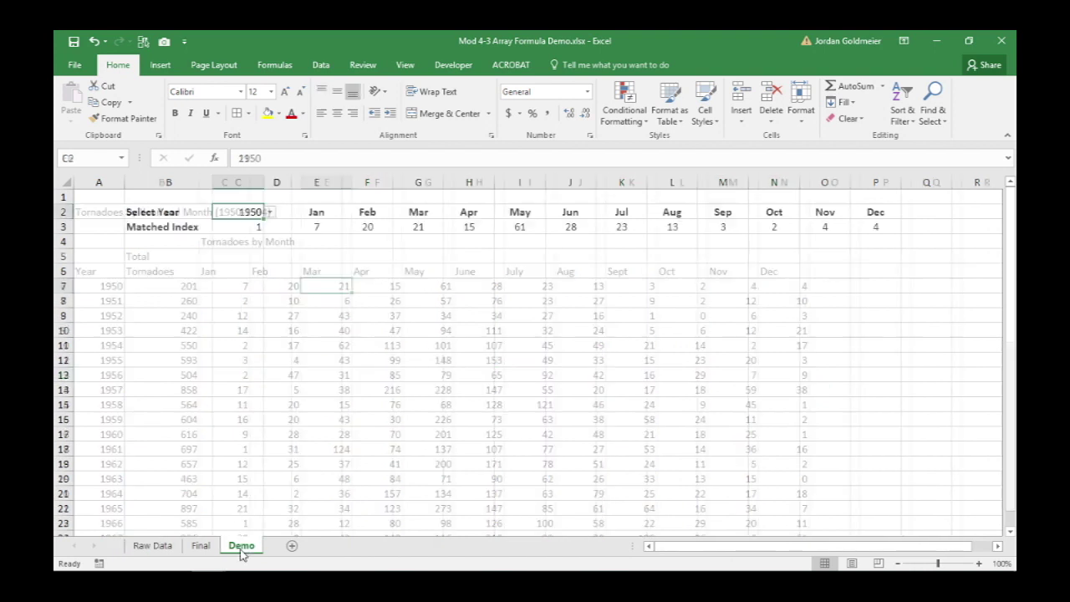
- Choose 1953 from the year dropdown in C2 and select the matched index formula in C3
left_click(270, 212)
left_click(249, 255)
left_click(248, 234)
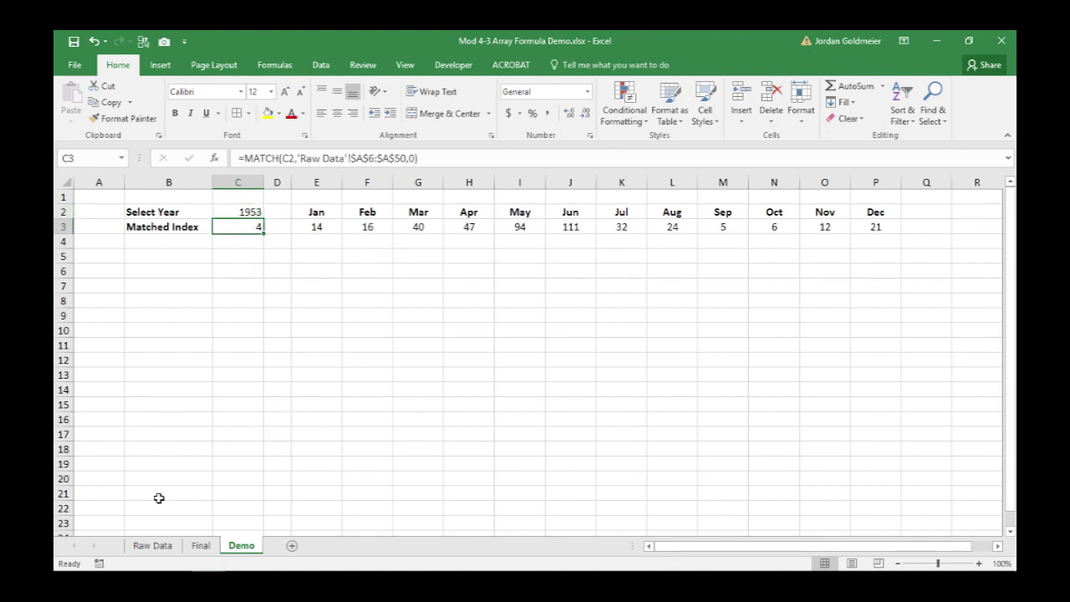
- Examine the year positions in Raw Data column A, counting from A6 down to 1953 in A9, and the list's last entry
left_click(154, 548)
left_click(119, 286)
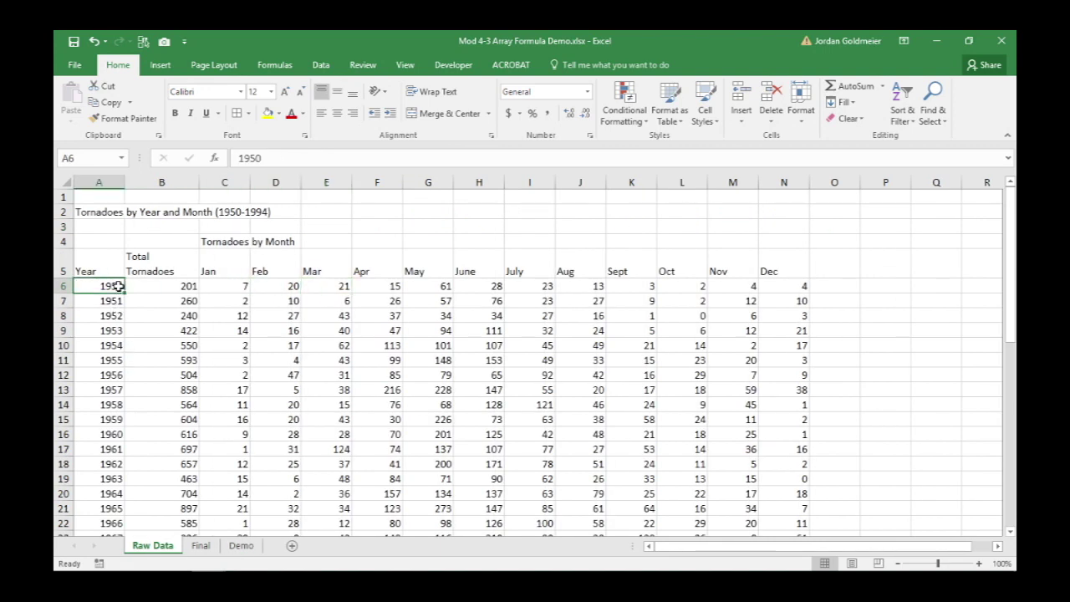
key("Down")
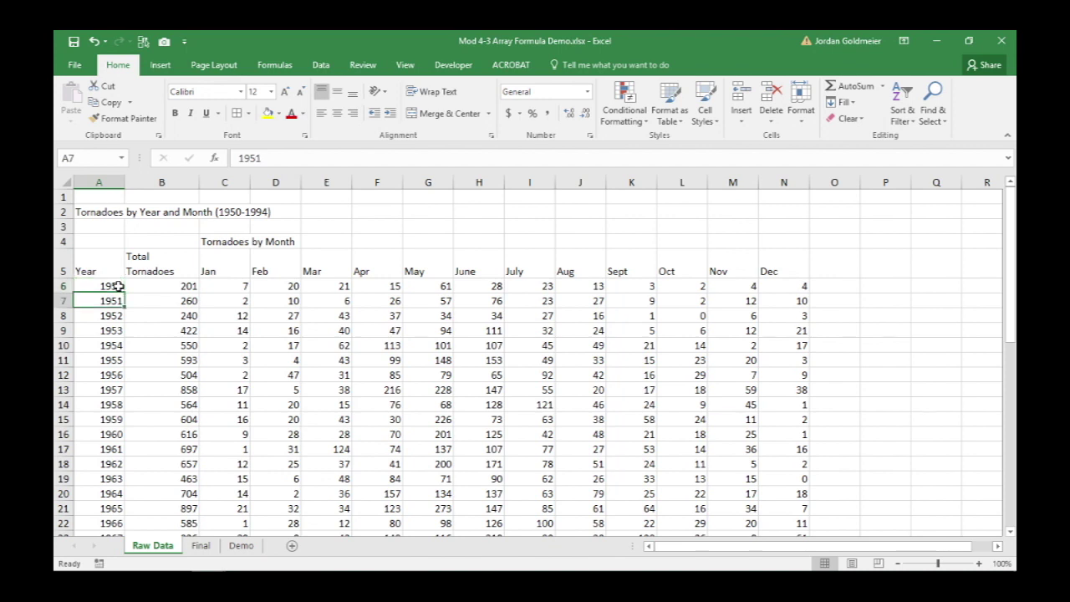
key("Down")
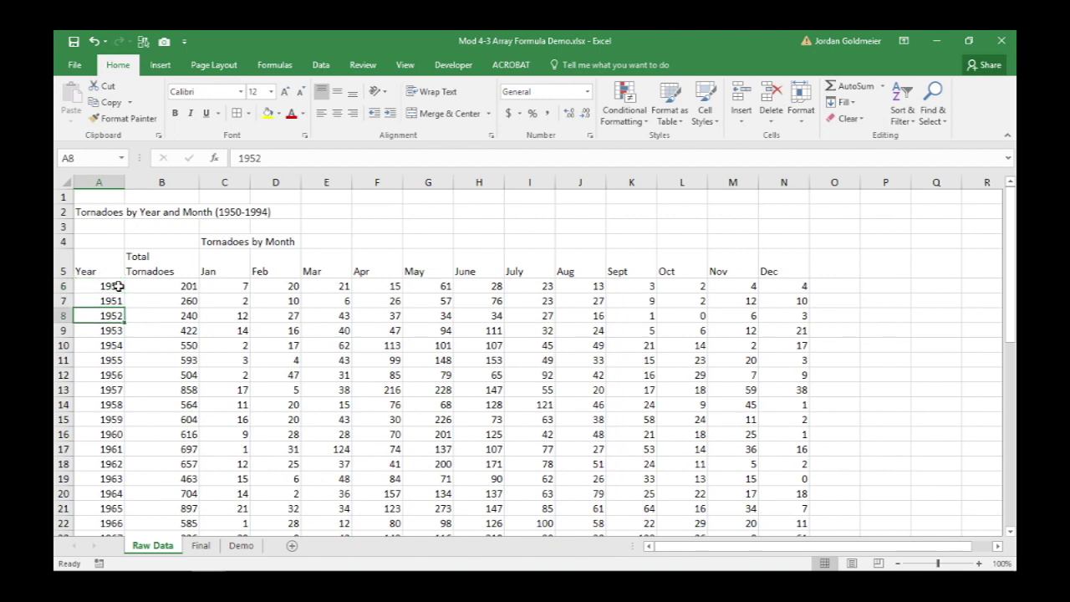
key("Down")
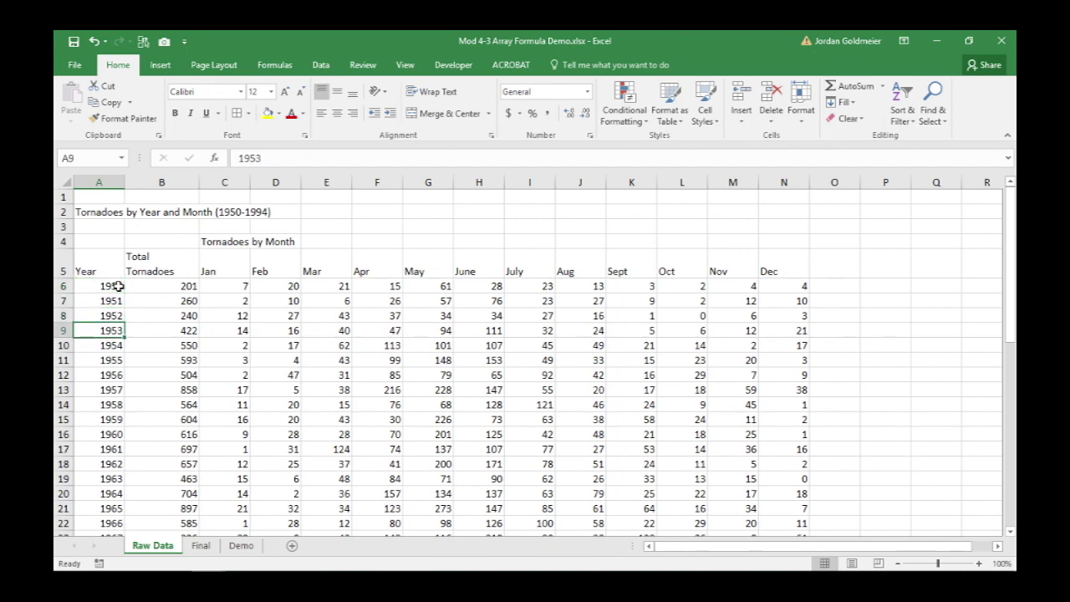
key("Up")
key("Up")
key("Up")
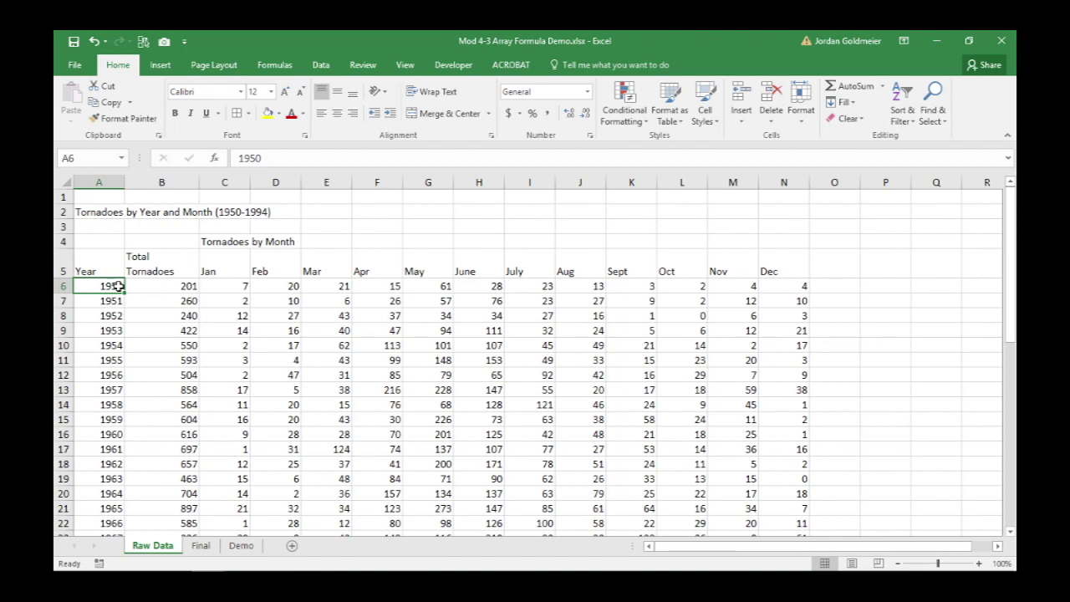
key("ctrl+Down")
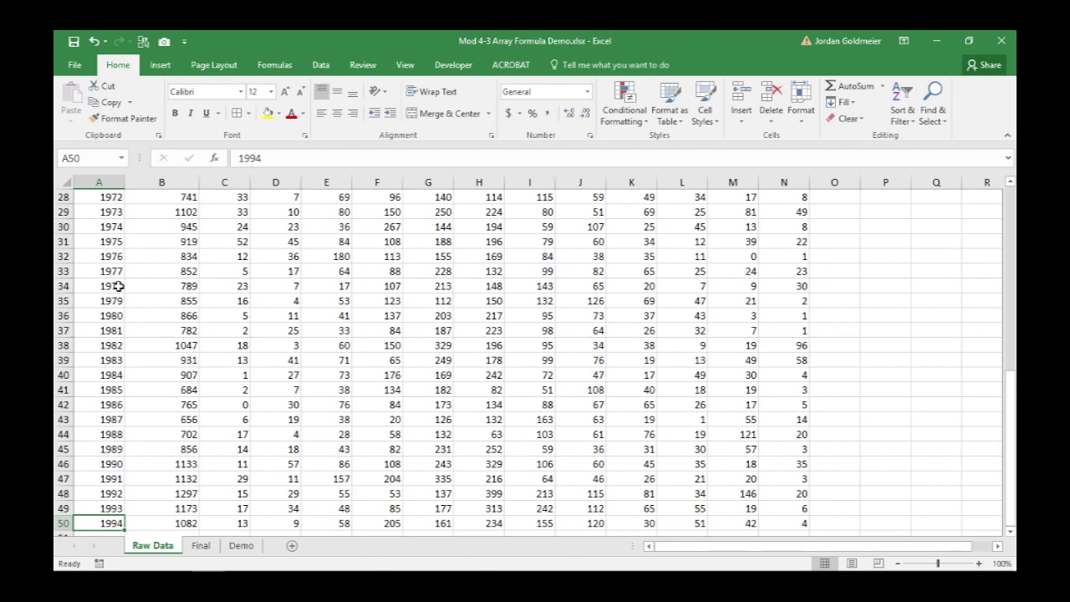
- Return to the Demo sheet and review the year choices in C2 from the first to the last entry without changing the selection
left_click(239, 545)
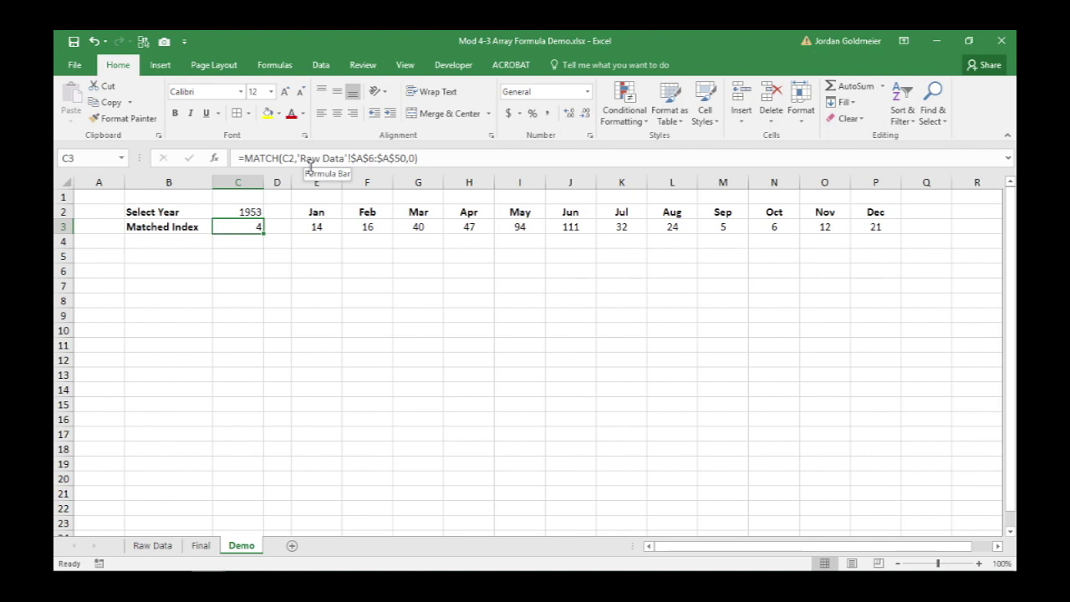
left_click(240, 211)
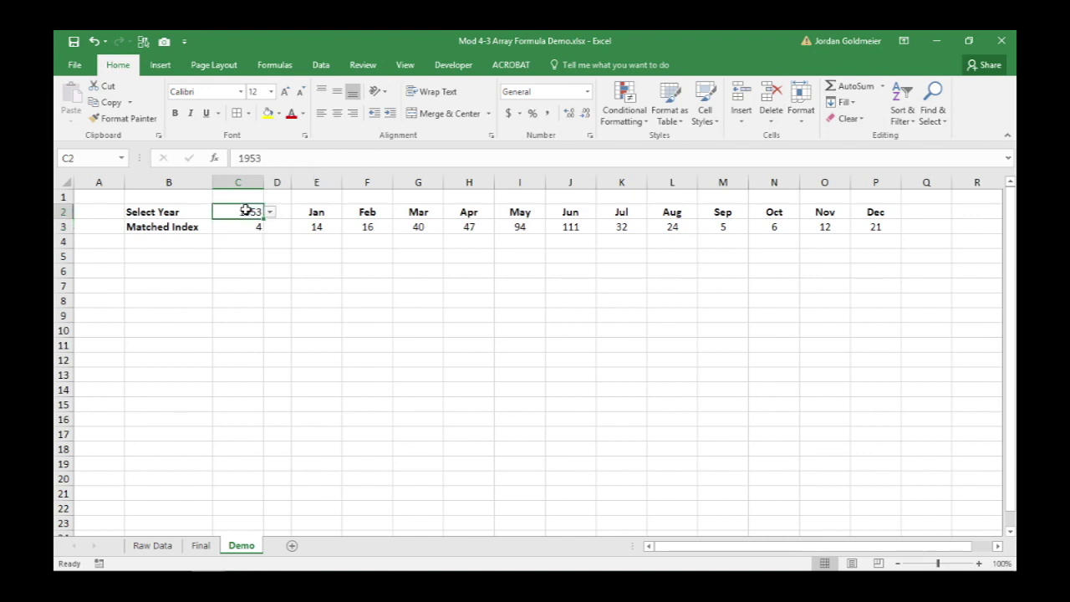
left_click(271, 214)
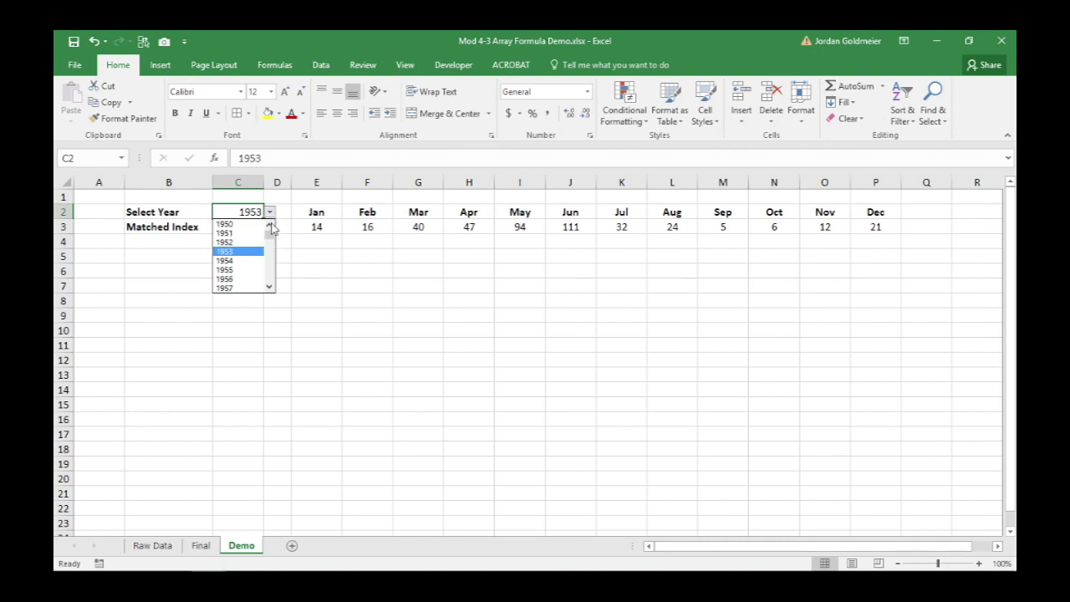
mouse_move(270, 233)
left_mouse_down()
mouse_move(272, 204)
mouse_move(266, 242)
mouse_move(269, 226)
left_mouse_up()
left_click_drag(271, 233, 274, 306)
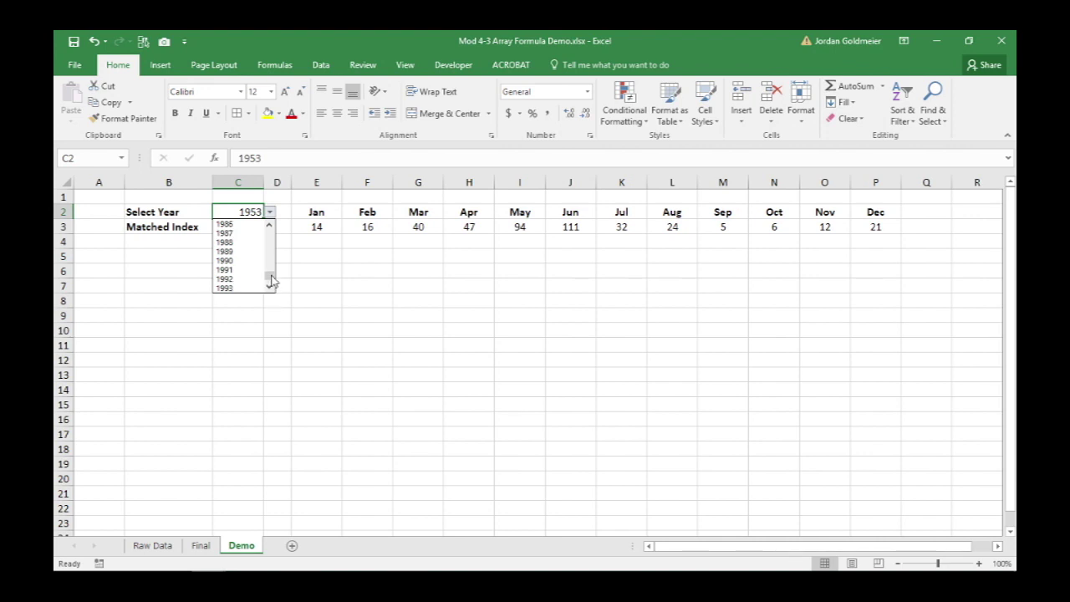
left_click(270, 288)
key("Escape")
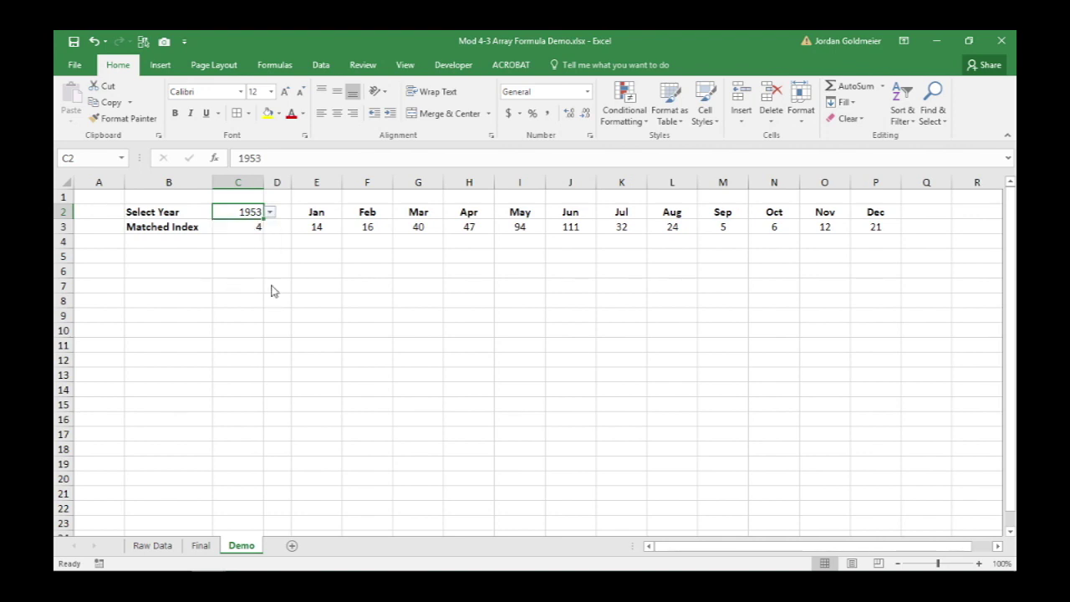
- Clear the matched index formula from C3 and select the monthly array range E3:P3 to inspect its INDEX formula
key("Down")
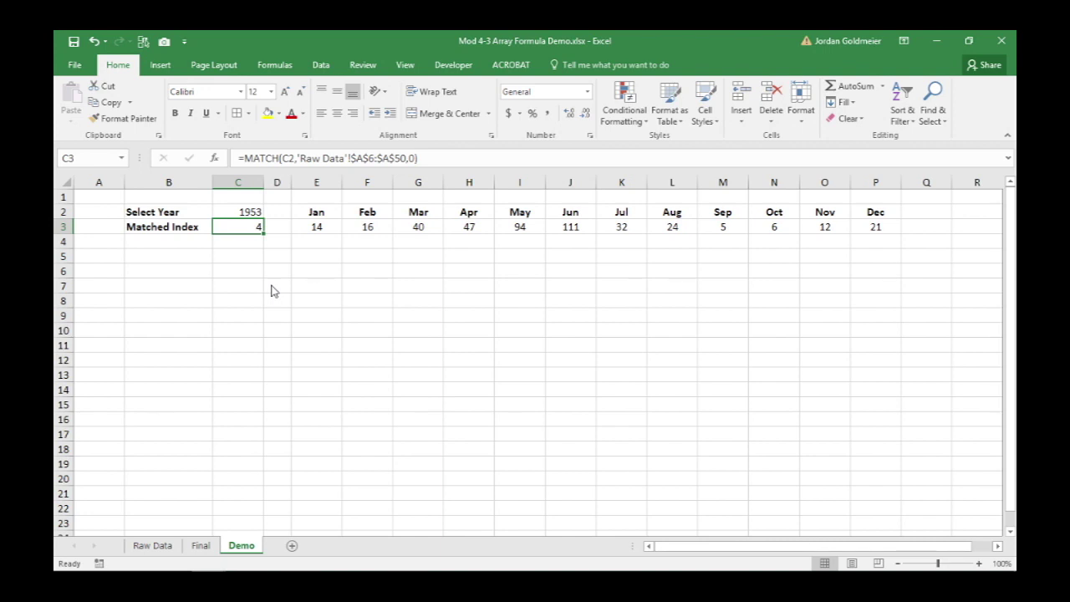
key("Delete")
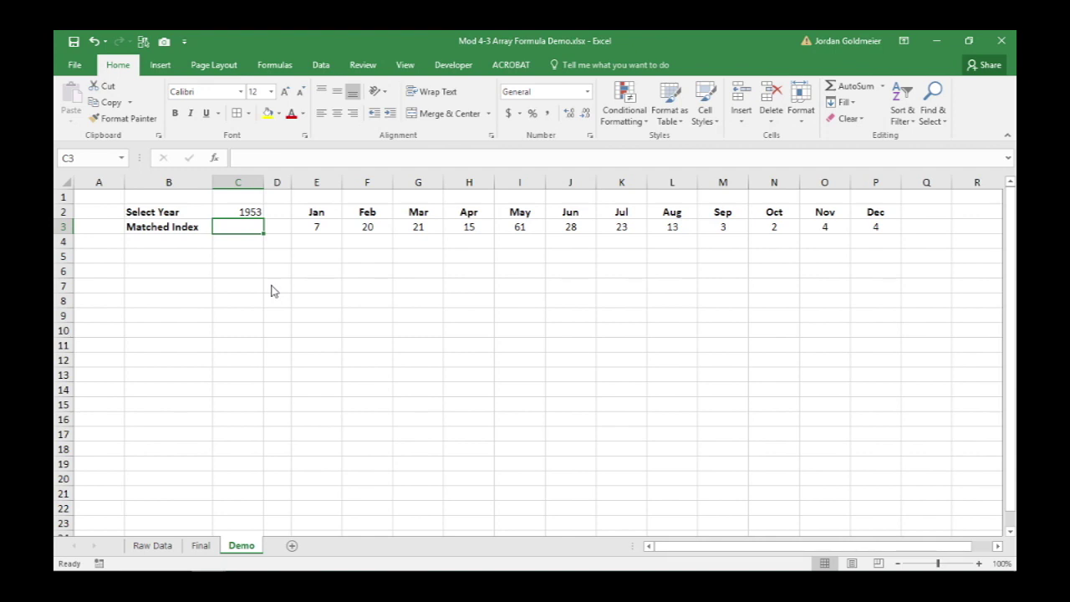
left_click(316, 228)
left_click_drag(339, 229, 867, 219)
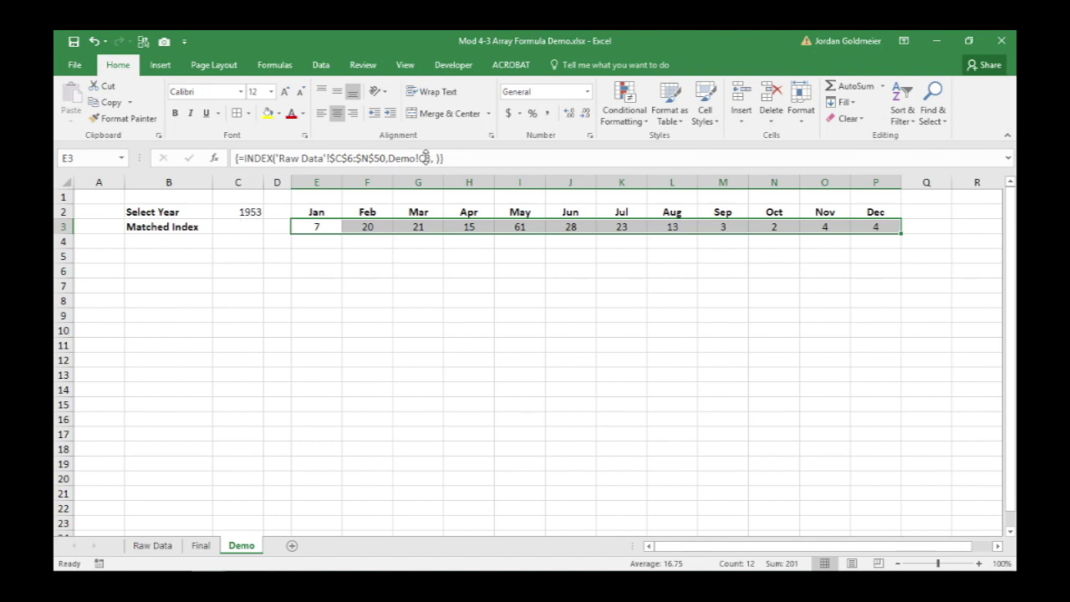
- Enter =MAX('Raw Data'!A6:A50) in the Matched Index cell C3
left_click(233, 221)
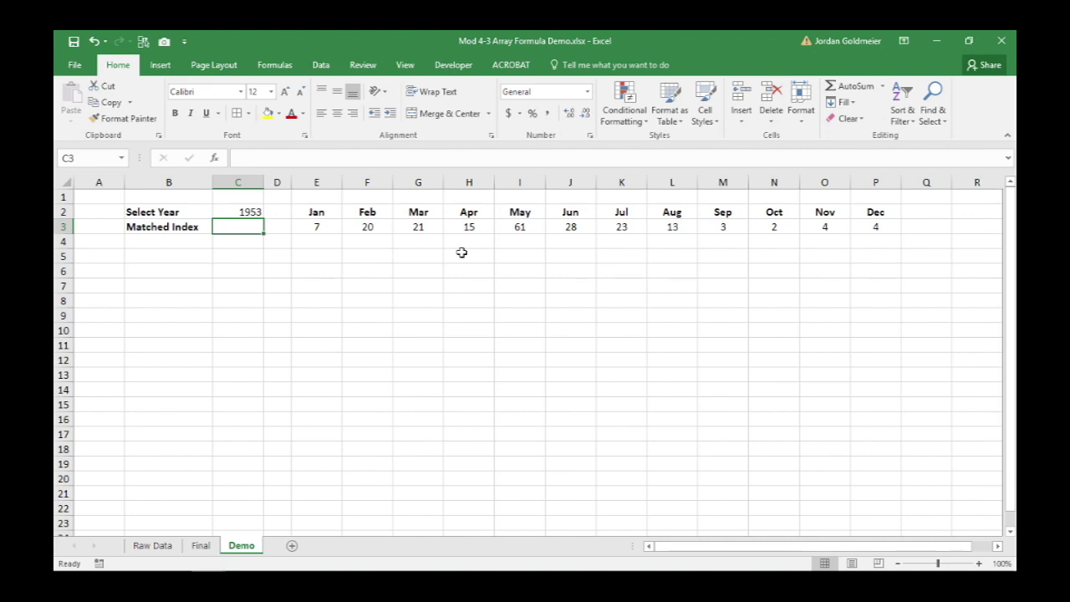
type("=")
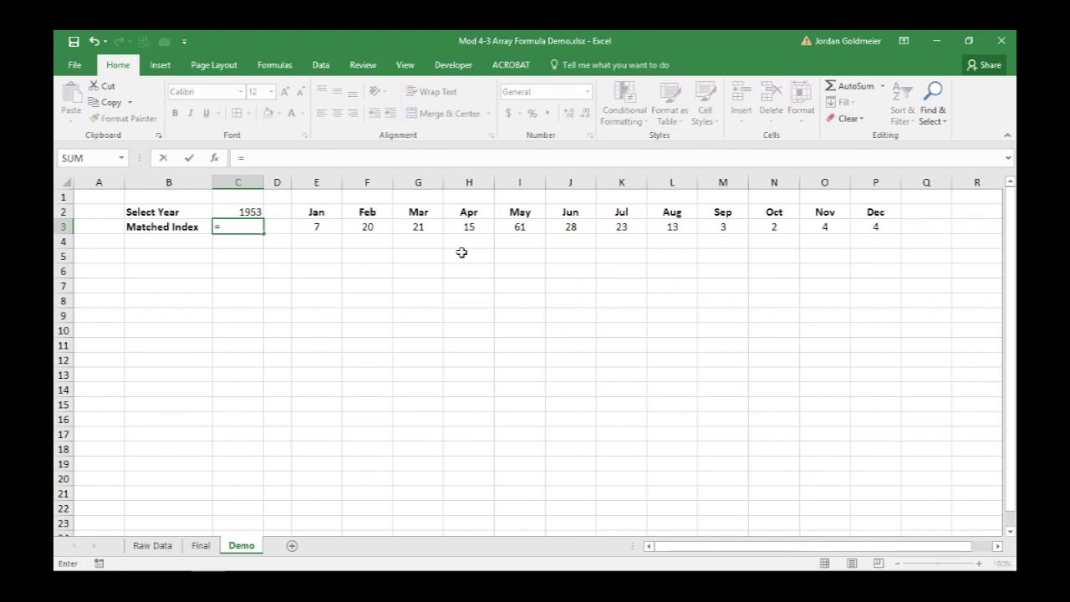
type("Max(")
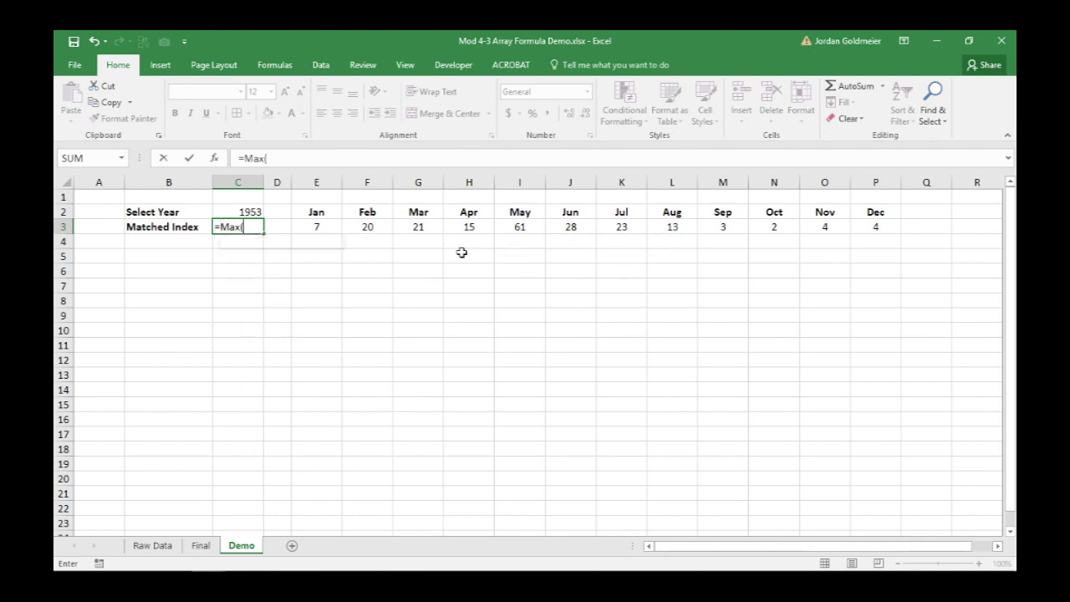
left_click(143, 546)
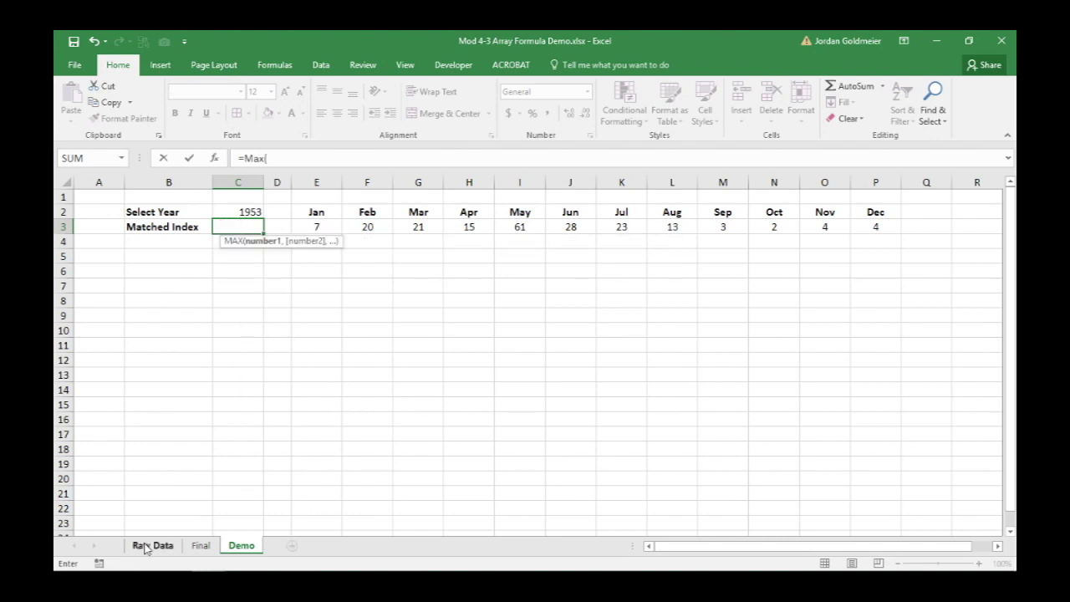
scroll(131, 339, "up", 9)
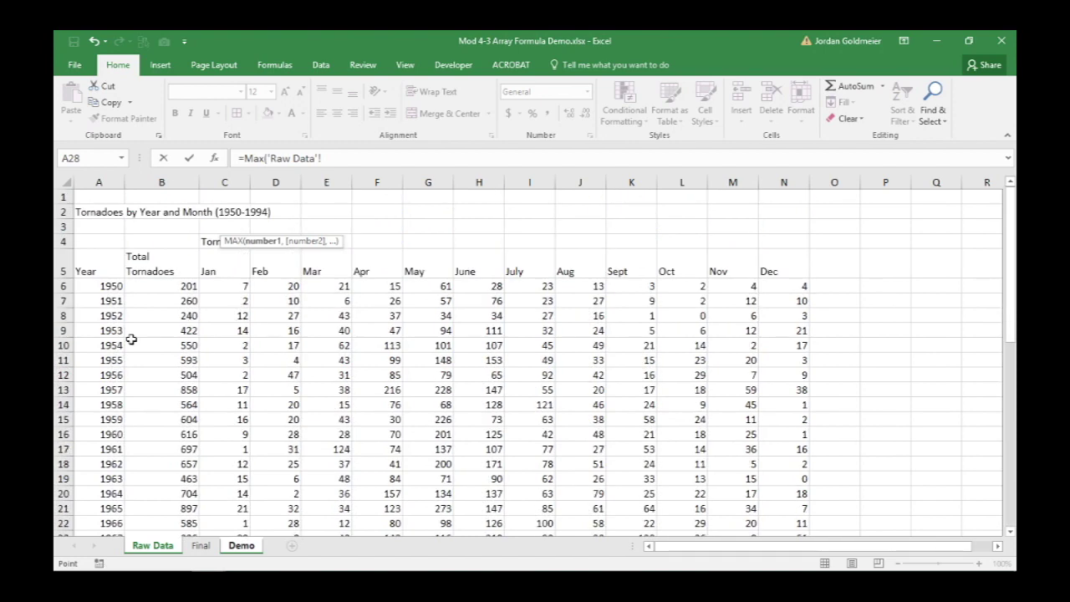
left_click(101, 290)
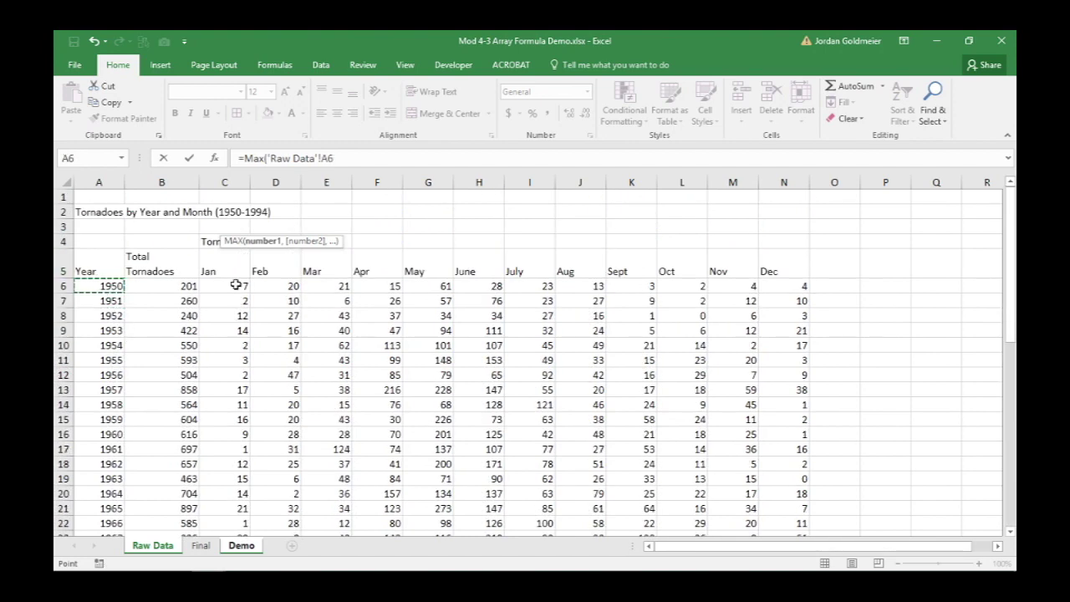
left_click_drag(101, 289, 138, 533)
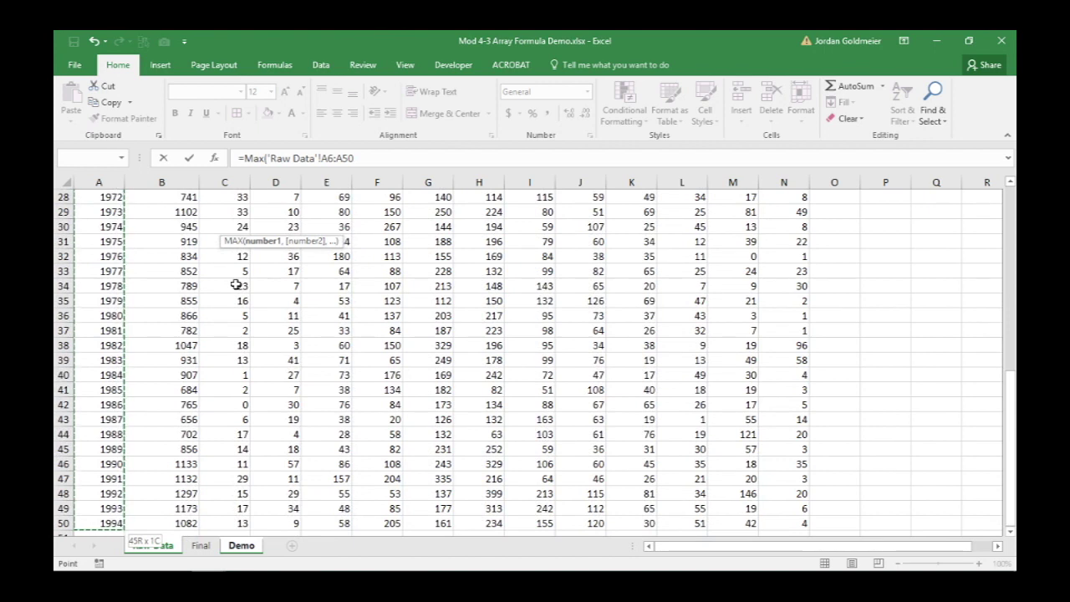
type(")")
key("Return")
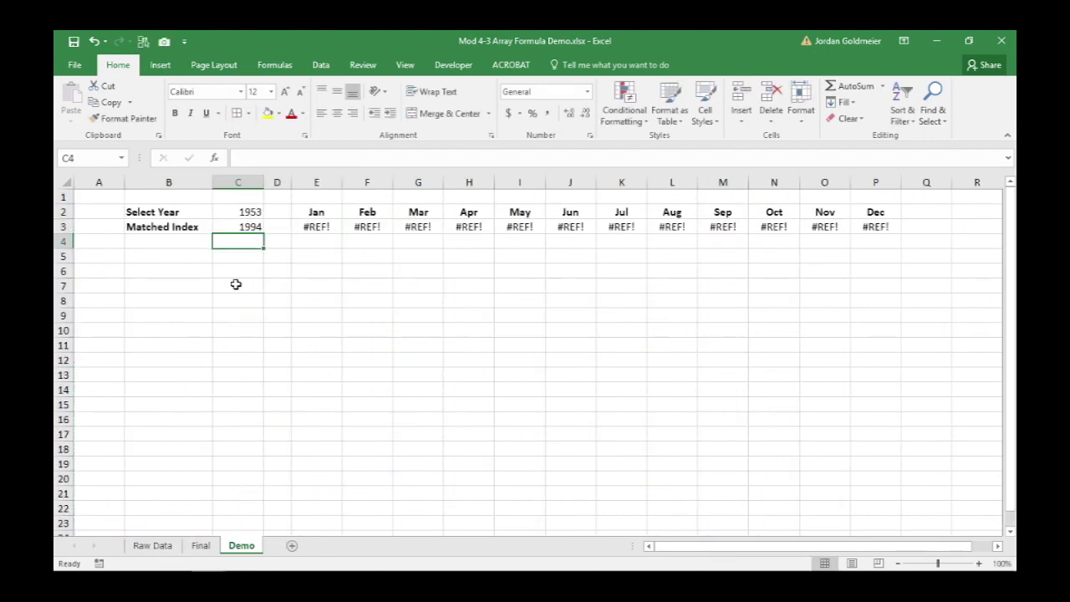
- Extend the C3 formula to subtract the selected year, making it =MAX('Raw Data'!A6:A50)-C2
key("Up")
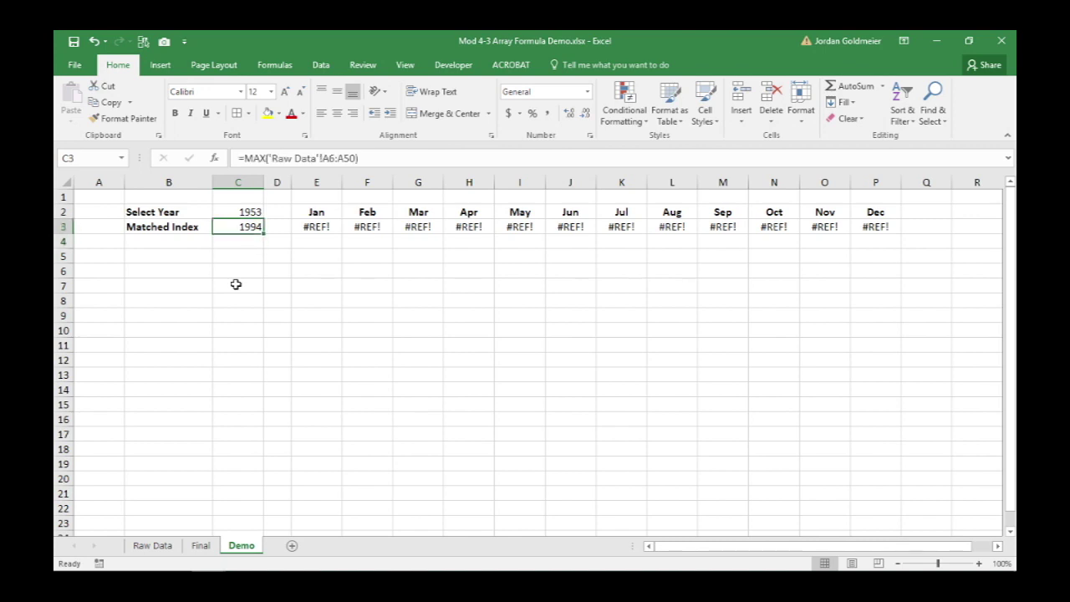
left_click(411, 161)
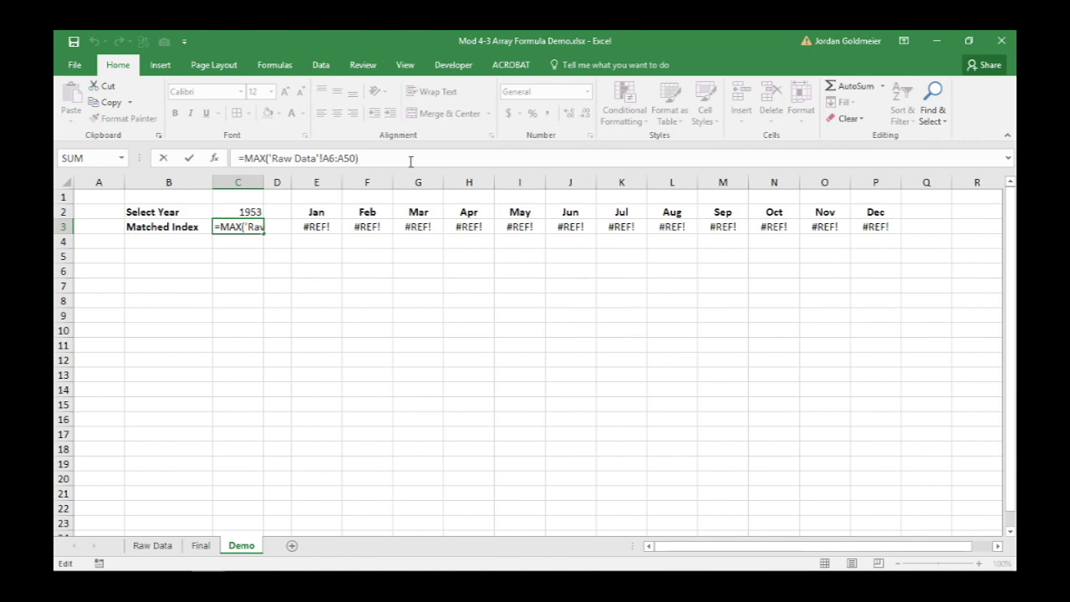
type("-")
left_click(240, 212)
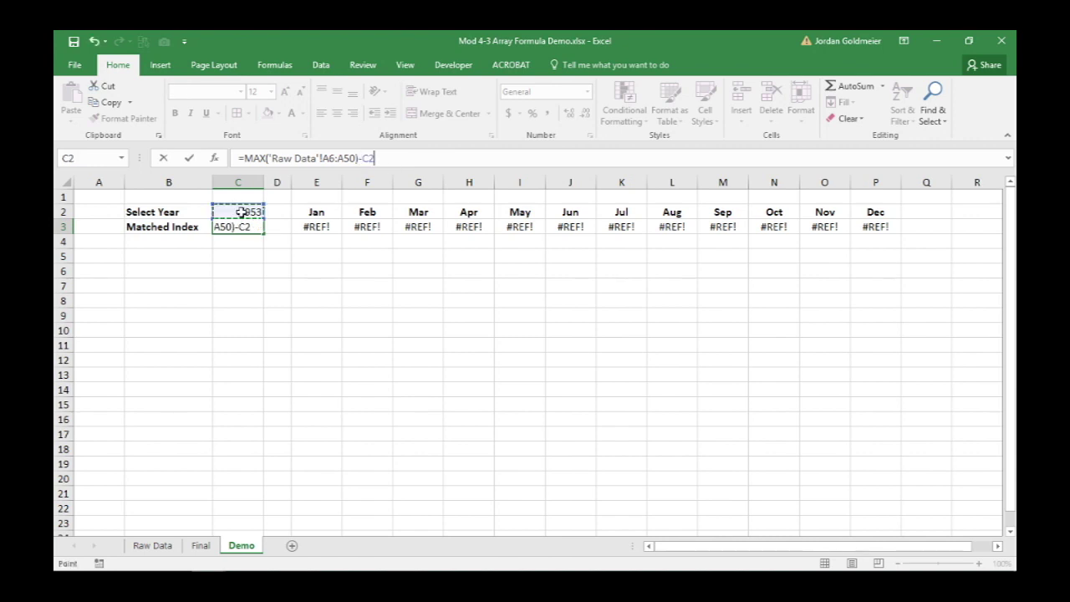
key("Return")
key("Up")
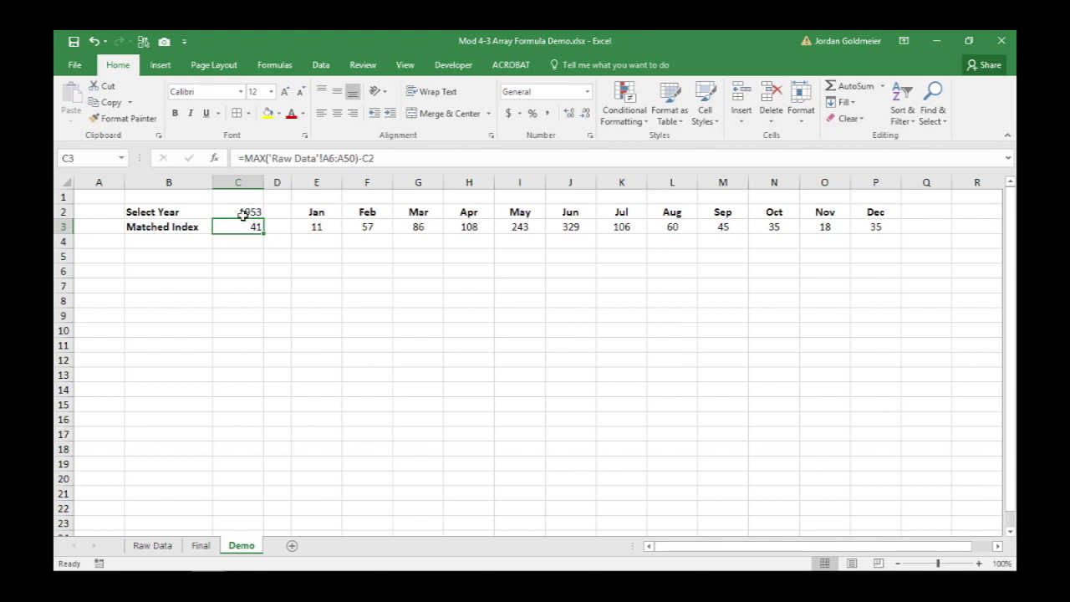
- Insert a count of the years in 'Raw Data'!A6:A50, followed by a minus sign, before the MAX term in C3
left_click(243, 155)
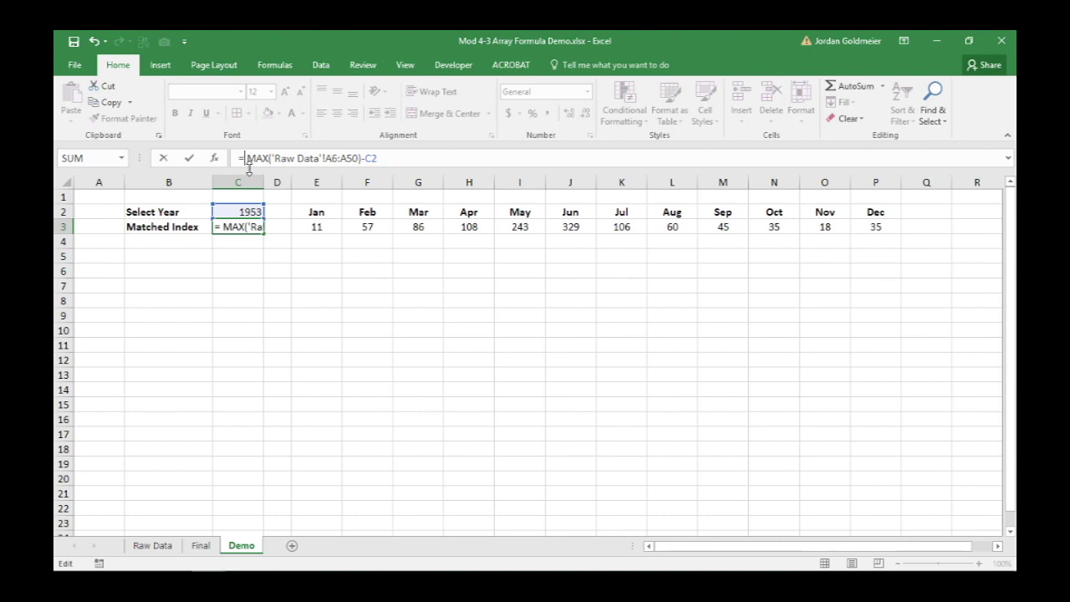
type("counta")
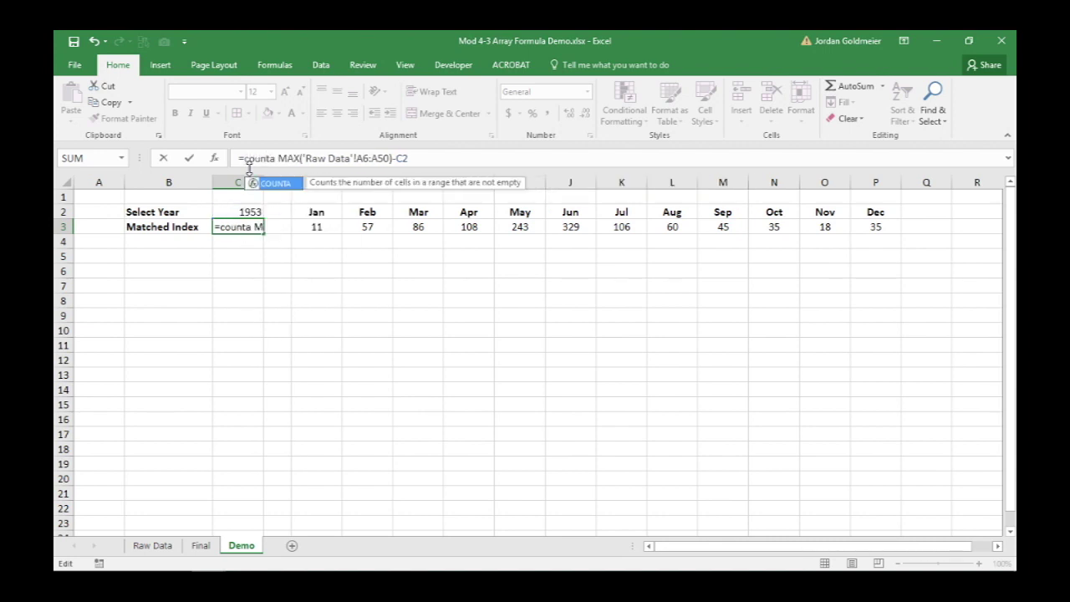
key("BackSpace")
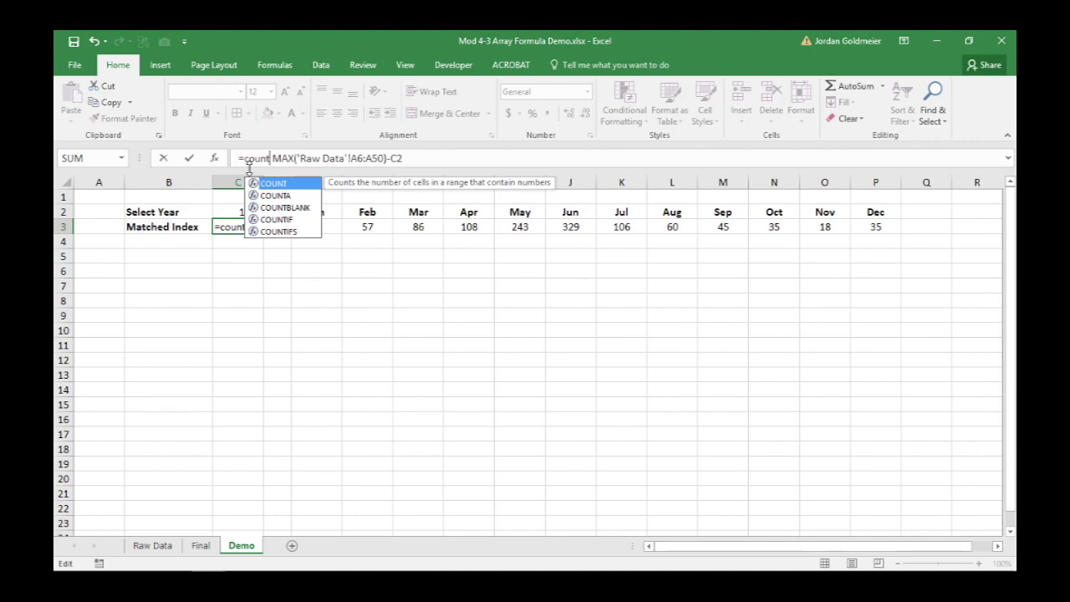
type("(")
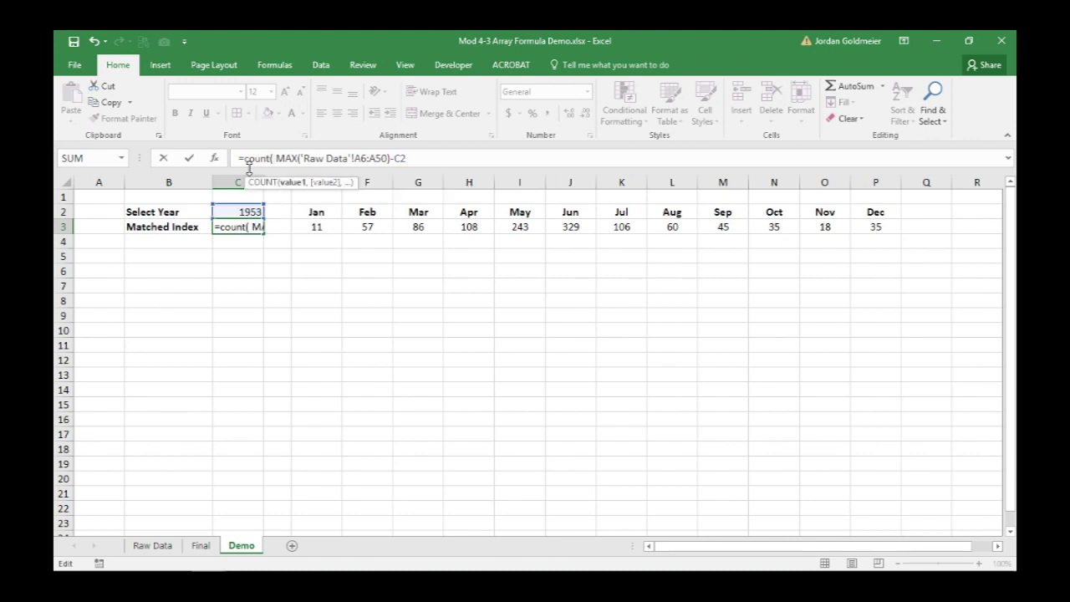
left_click(153, 545)
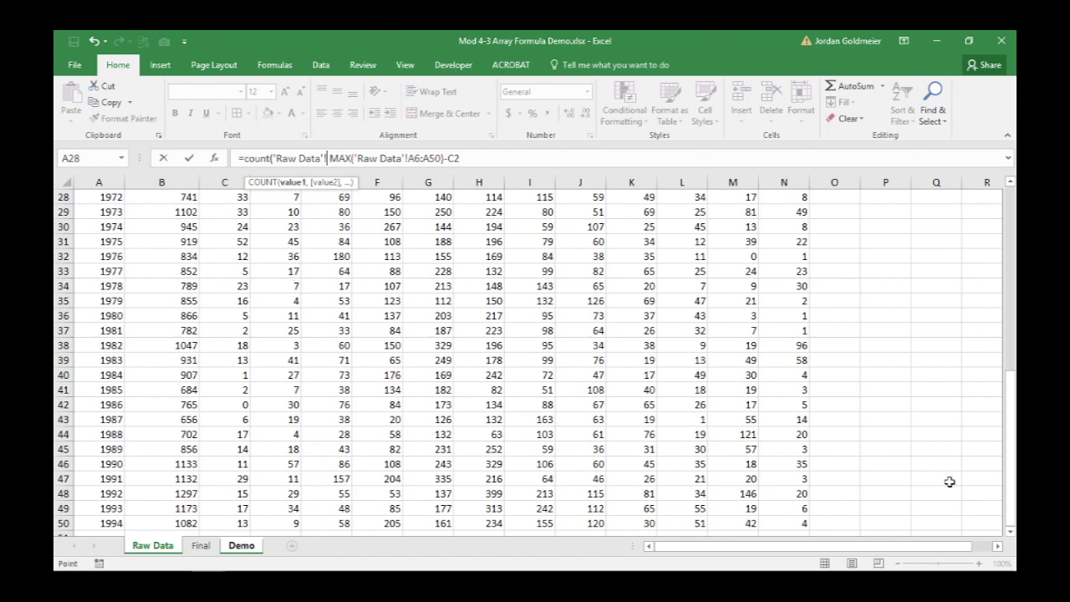
left_click_drag(1011, 475, 1002, 190)
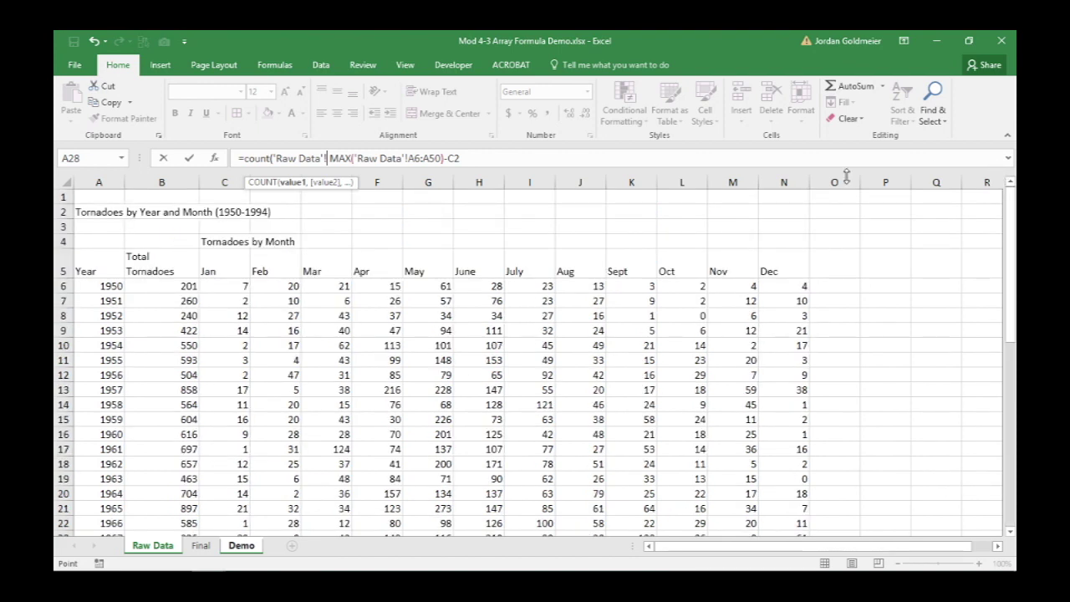
left_click(117, 286)
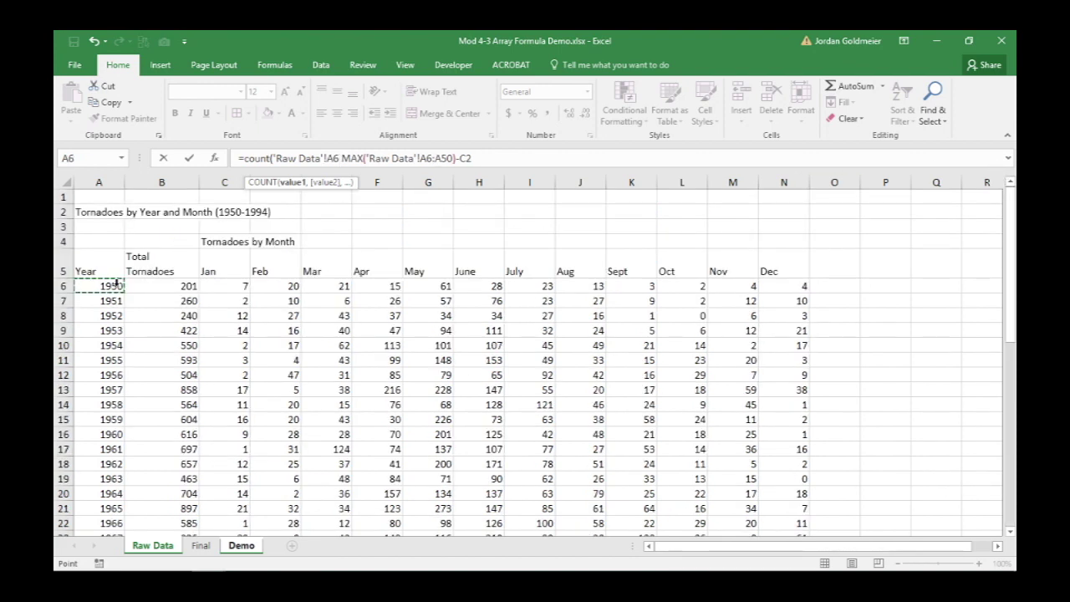
key("ctrl+shift+Down")
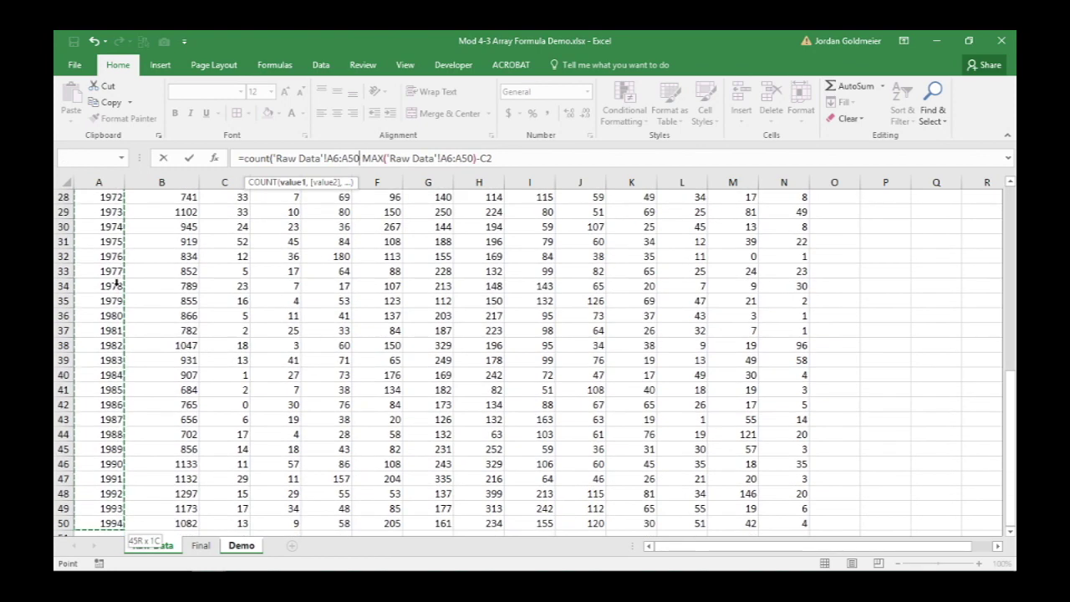
type(")-")
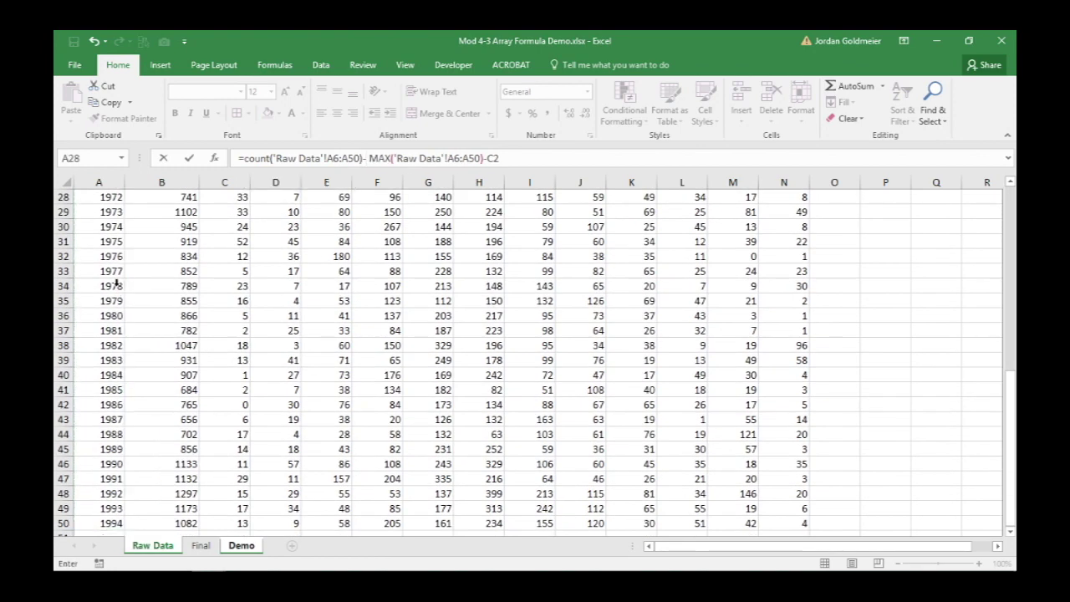
key("Return")
key("Up")
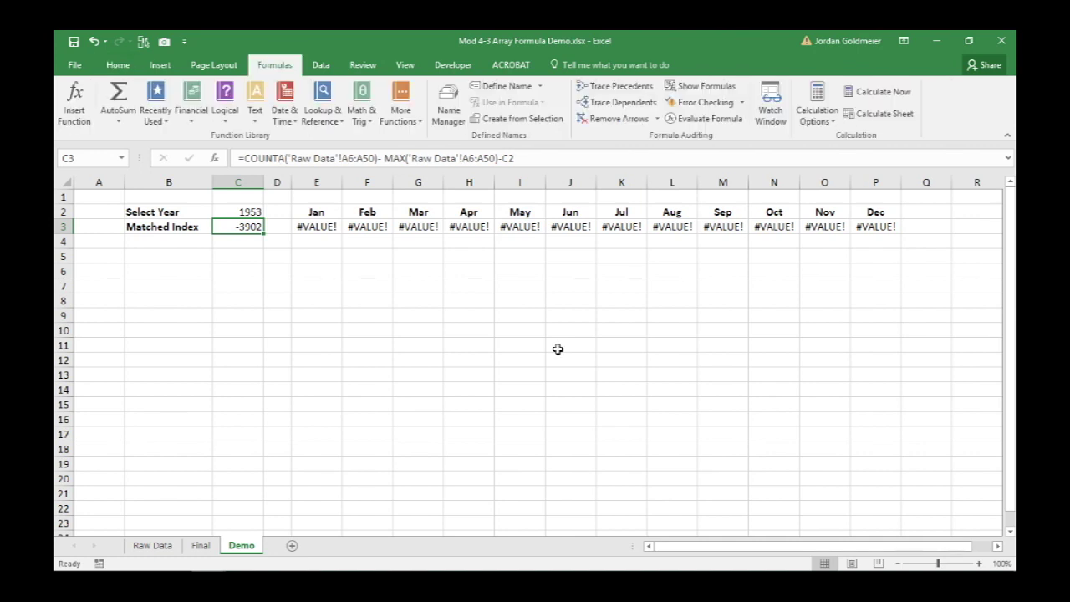
- Evaluate the COUNTA, MAX and C2 terms of the C3 formula one at a time and discard the evaluated values
left_click(379, 157)
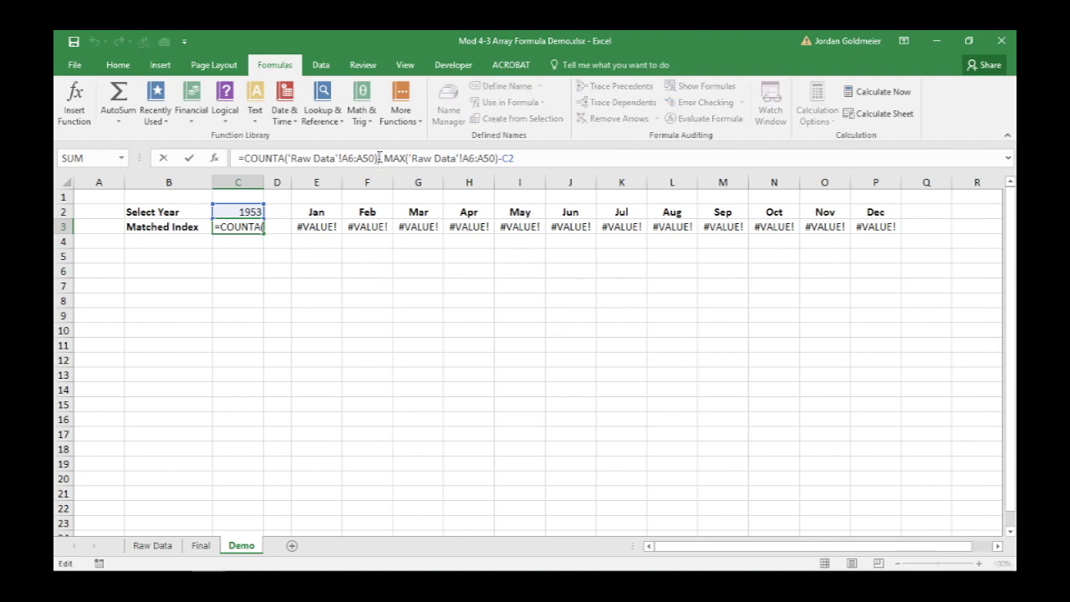
left_click_drag(379, 158, 259, 157)
left_click_drag(249, 161, 245, 165)
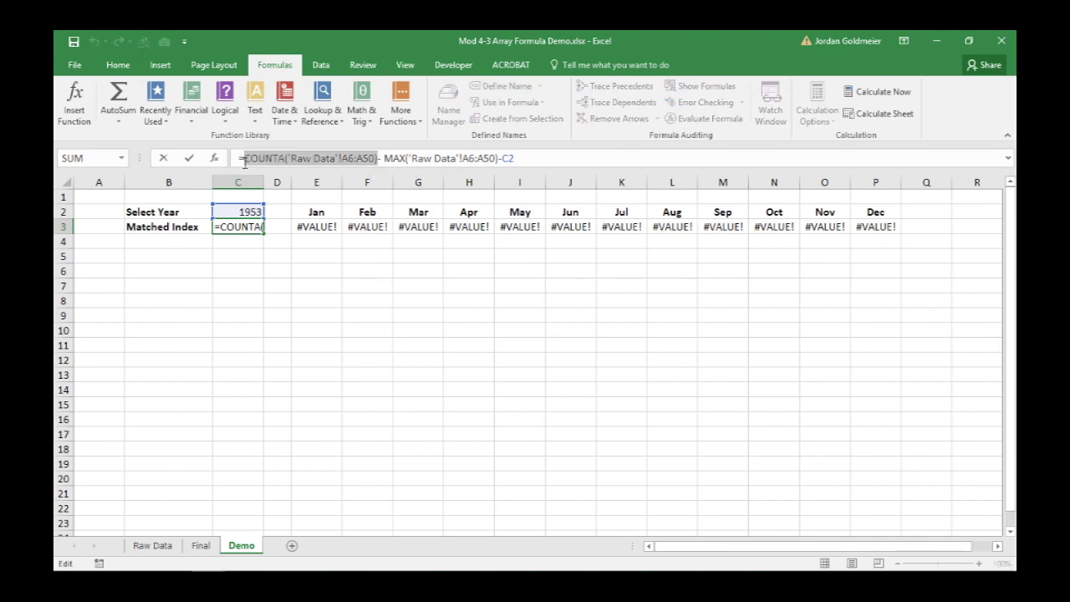
key("F9")
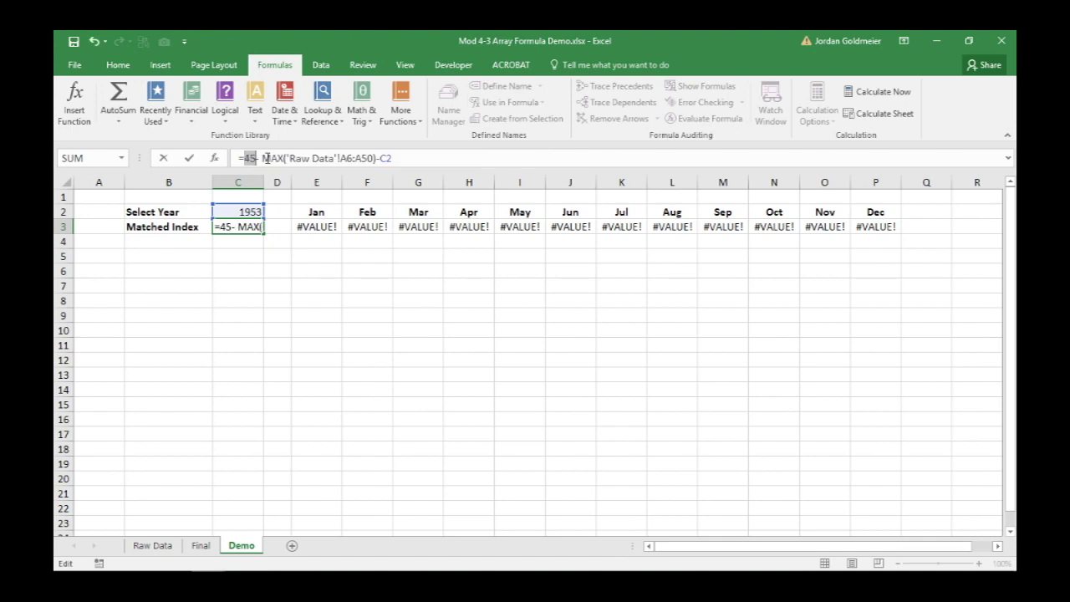
left_click(264, 159)
left_click_drag(262, 158, 378, 158)
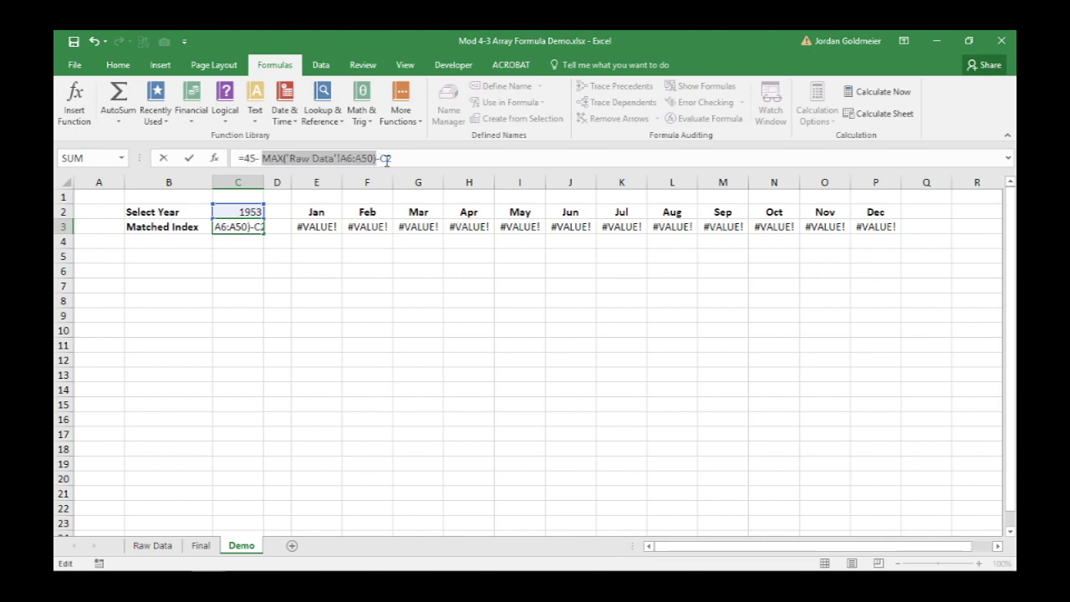
key("F9")
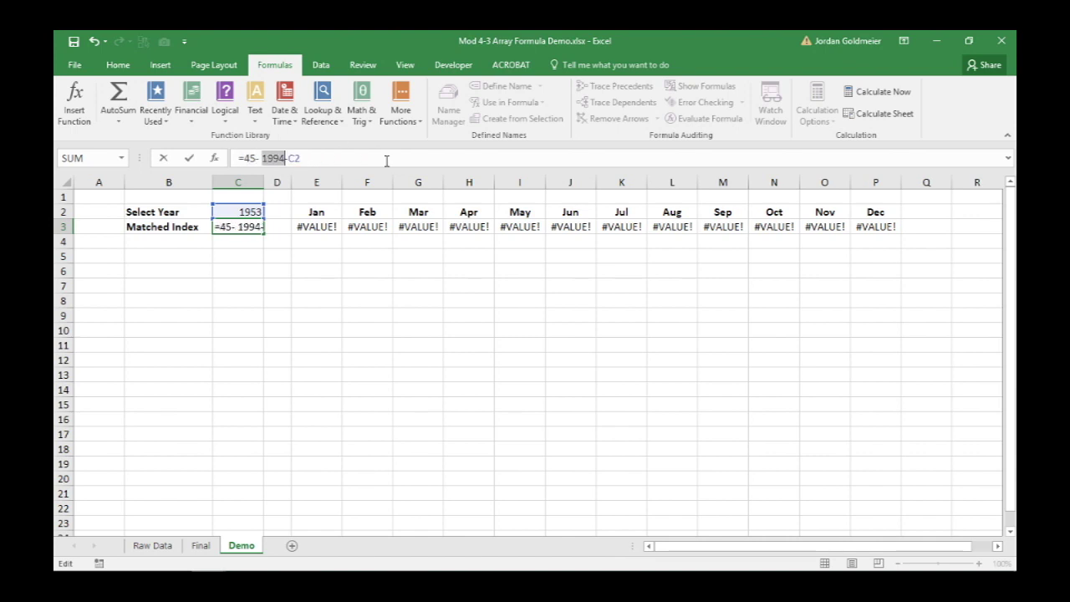
left_click(294, 158)
double_click(293, 158)
key("F9")
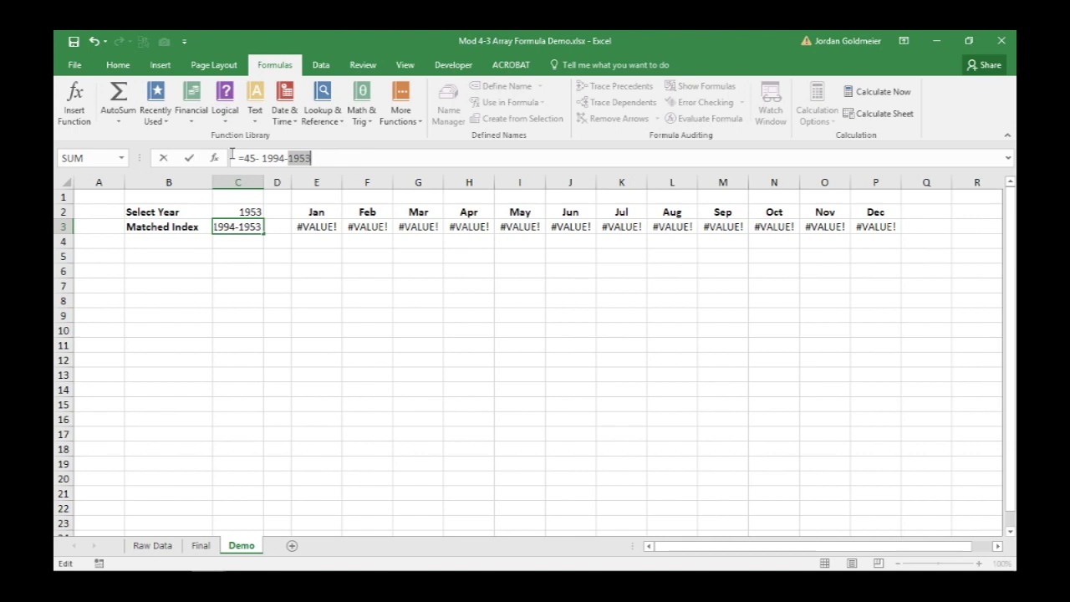
key("Escape")
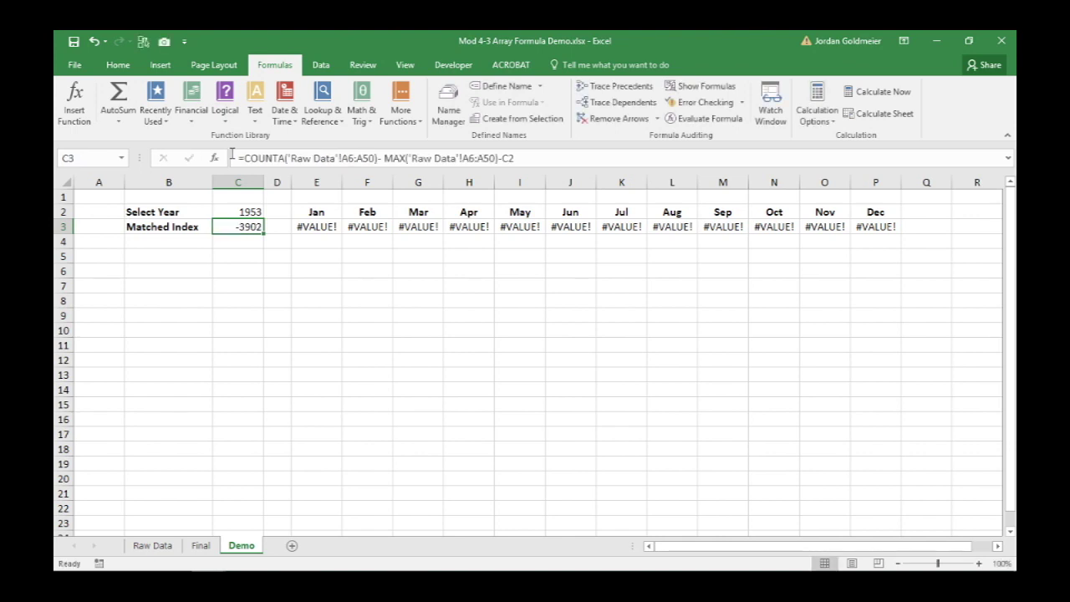
- Parenthesize the MAX-minus-C2 part of the C3 formula, making it =COUNTA('Raw Data'!A6:A50)- (MAX('Raw Data'!A6:A50)-C2)
left_click(383, 159)
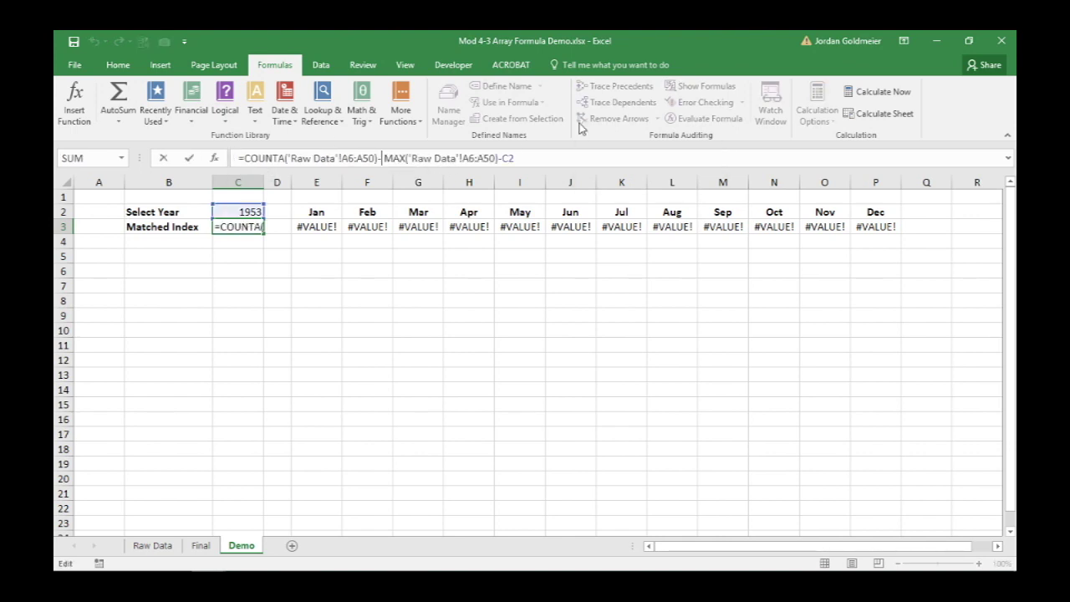
type("(")
left_click(555, 158)
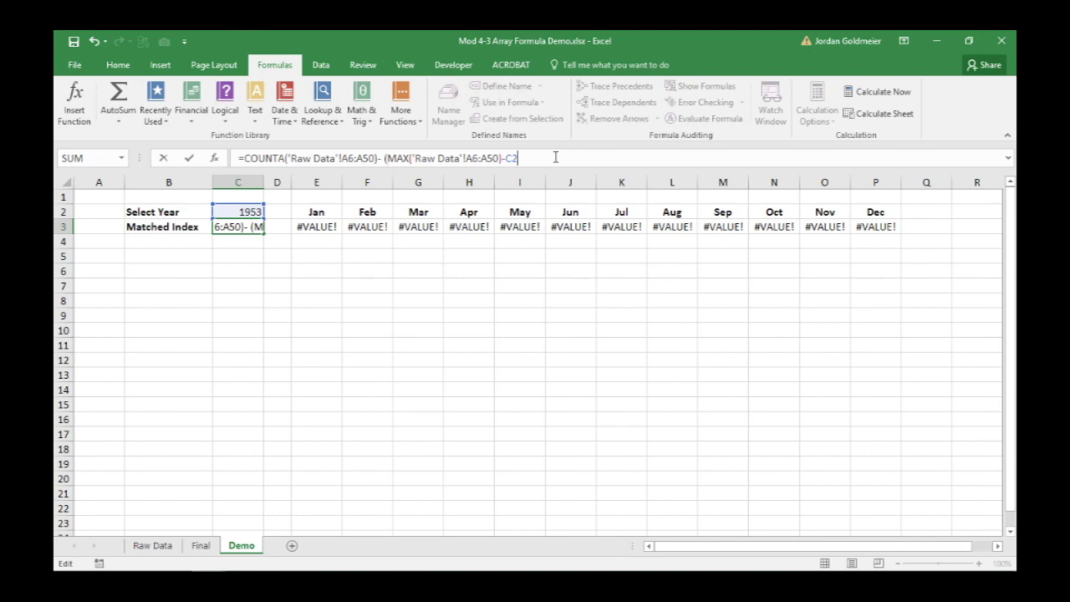
type(")")
key("Return")
key("Up")
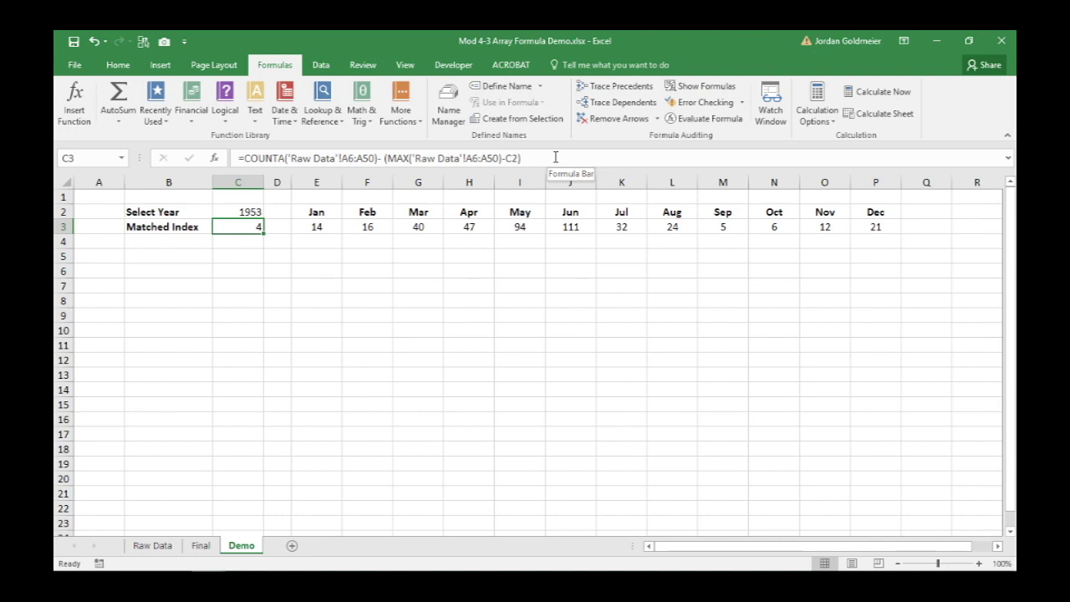
left_click(448, 389)
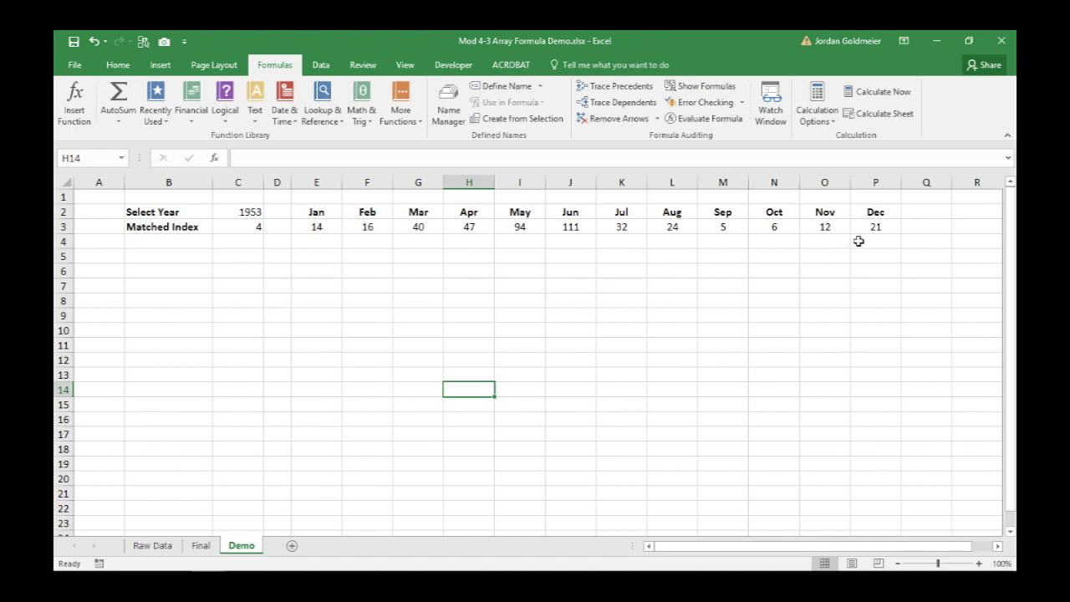
- Insert a basic 2-D line chart from the months and counts in E2:P3 and shift it slightly beneath the data
left_click(314, 209)
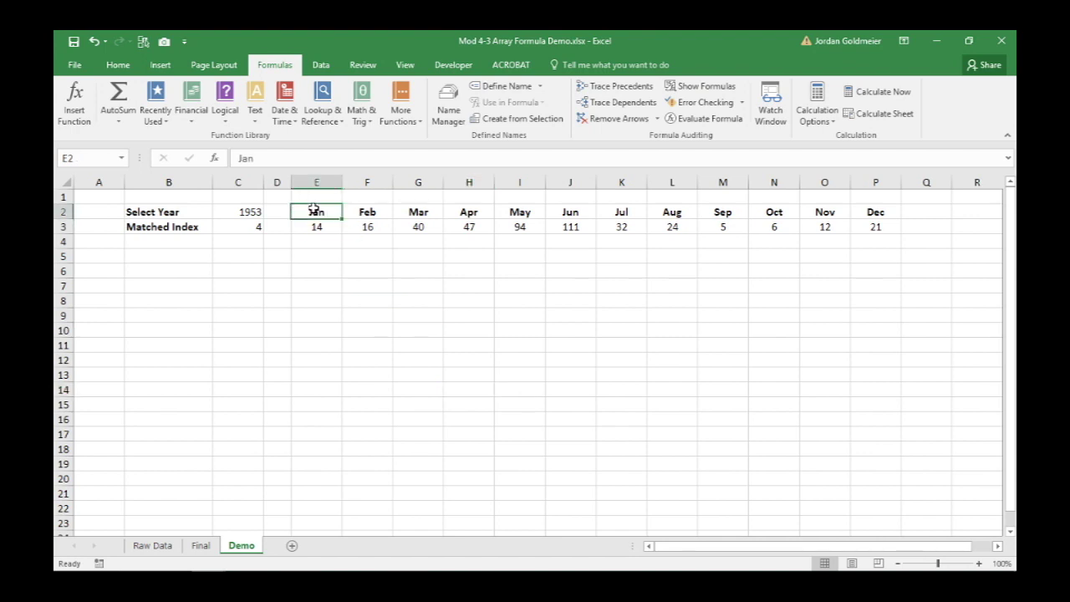
left_click_drag(313, 209, 870, 221)
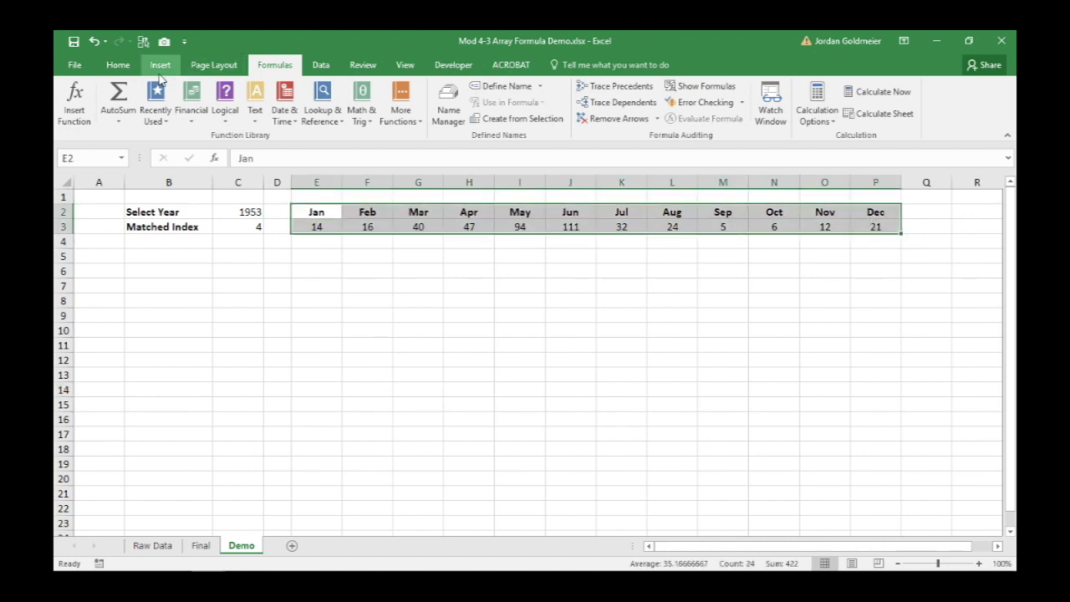
left_click(160, 67)
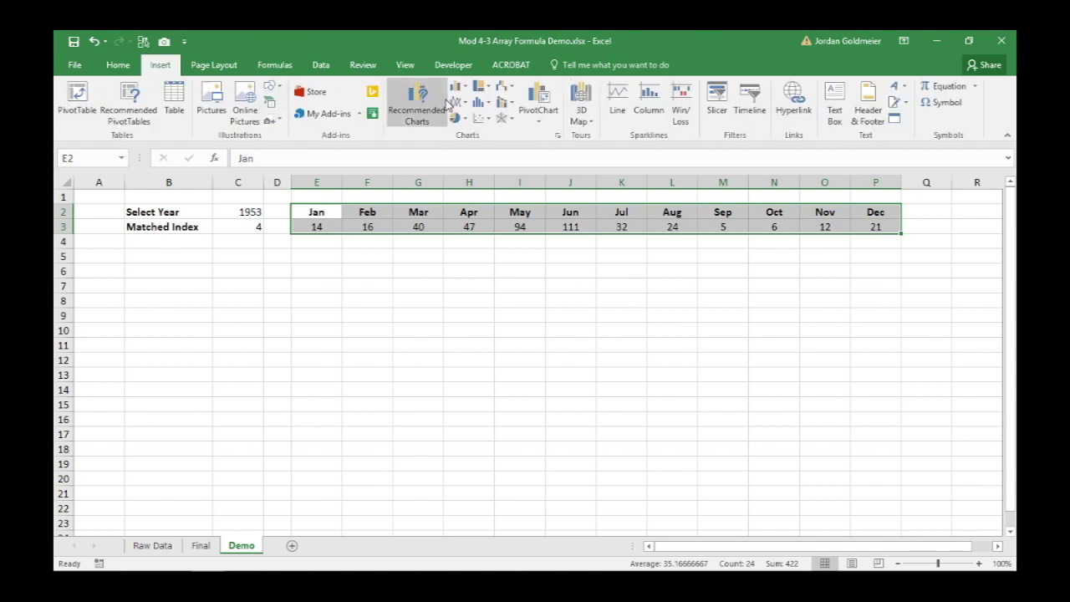
left_click(454, 102)
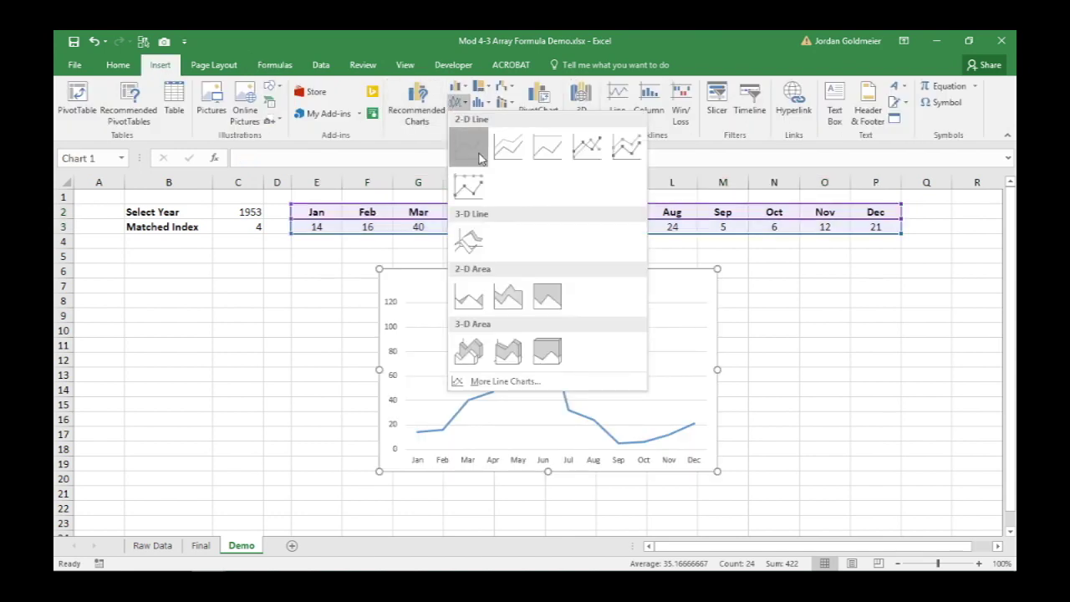
left_click(481, 159)
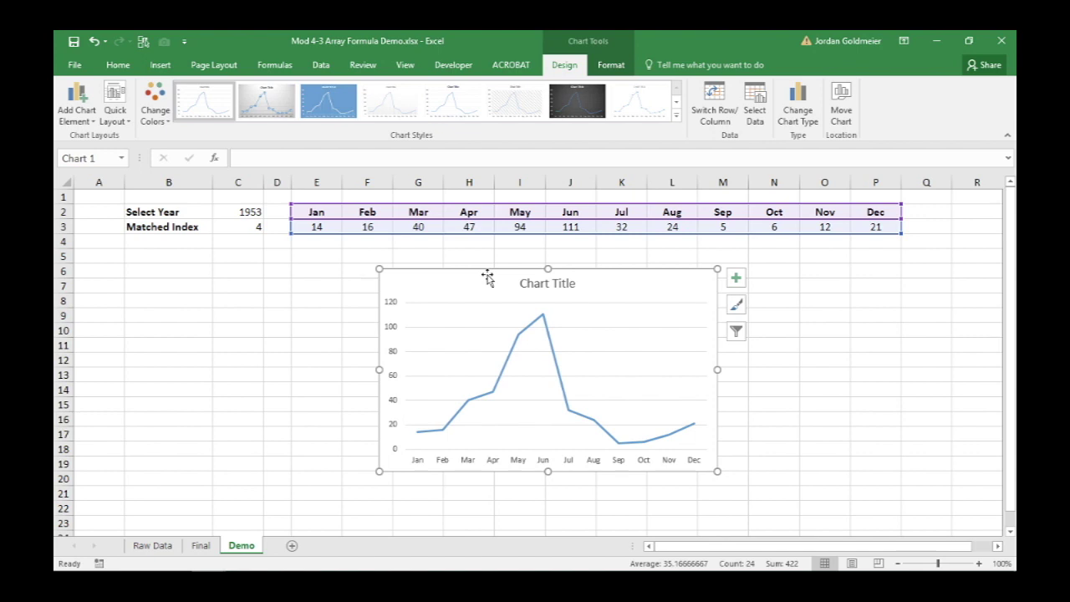
mouse_move(487, 278)
left_mouse_down()
mouse_move(485, 256)
mouse_move(480, 265)
left_mouse_up()
- Test the line chart by choosing the year 1957 and after it 1961 in the Select Year cell C2
left_click(250, 224)
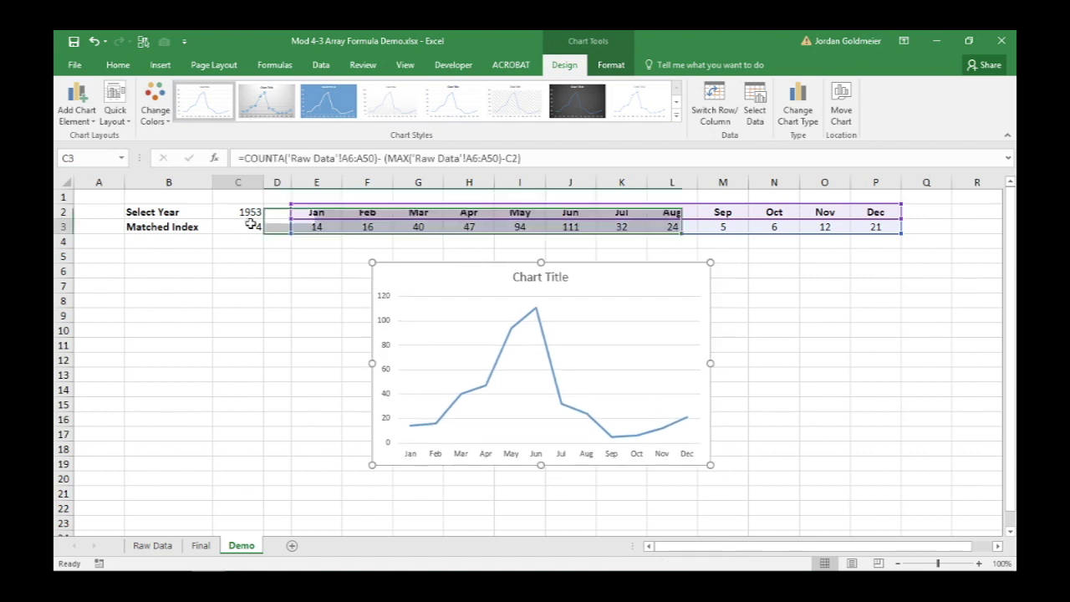
left_click(246, 212)
left_click(269, 212)
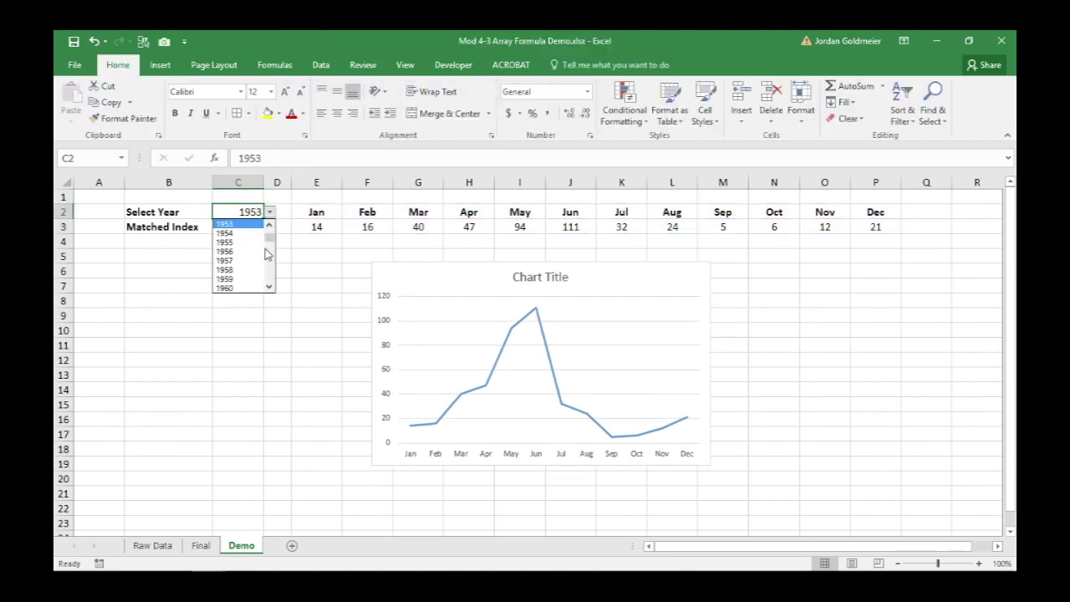
left_click(260, 261)
left_click(270, 213)
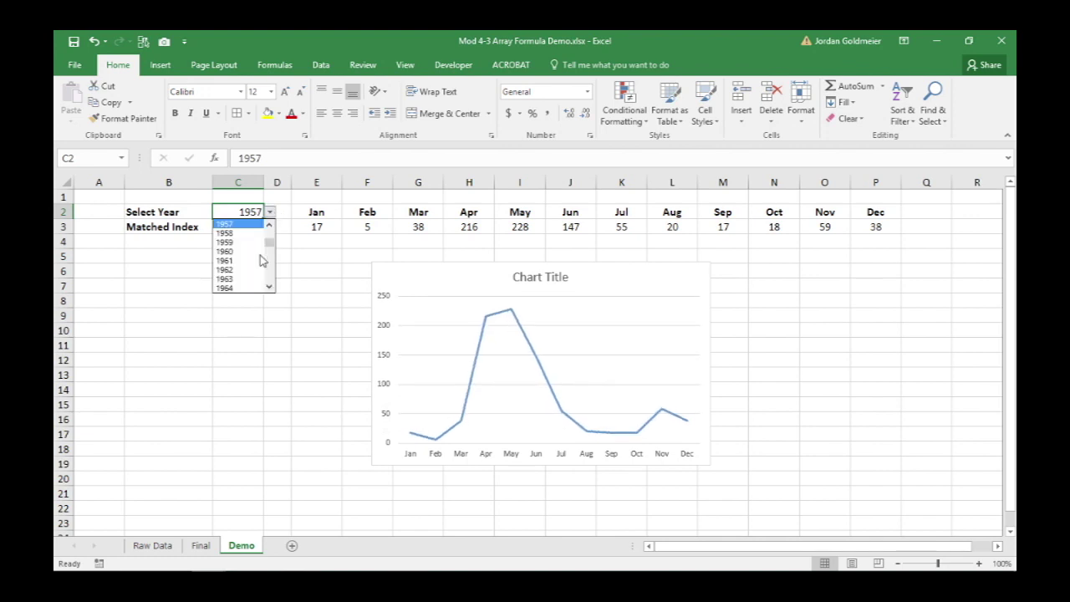
left_click(260, 260)
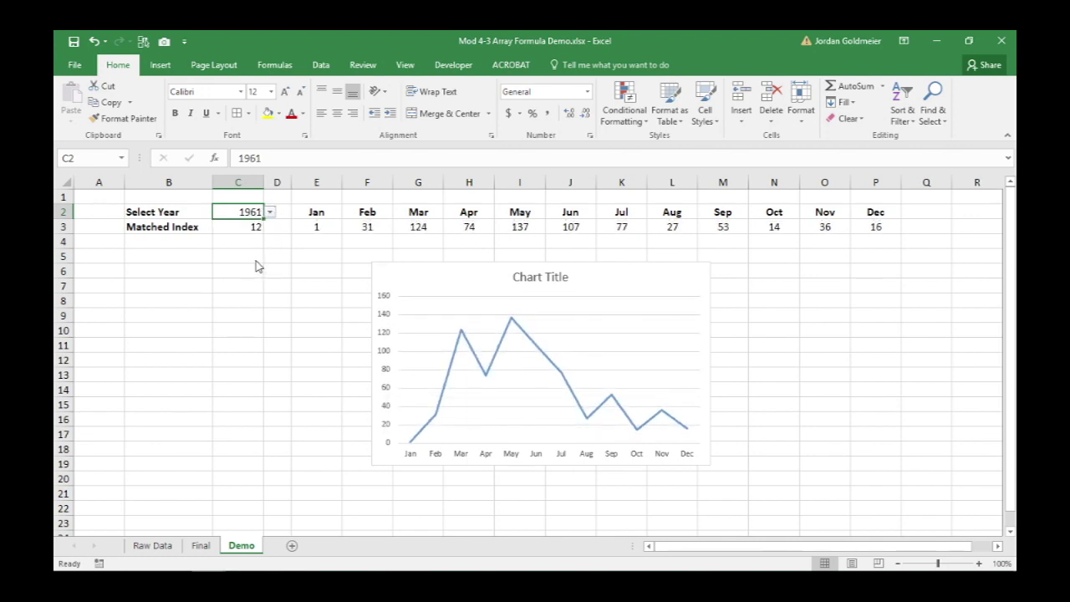
- Link the chart title to the selected year with =Demo!$C$2
left_click(518, 276)
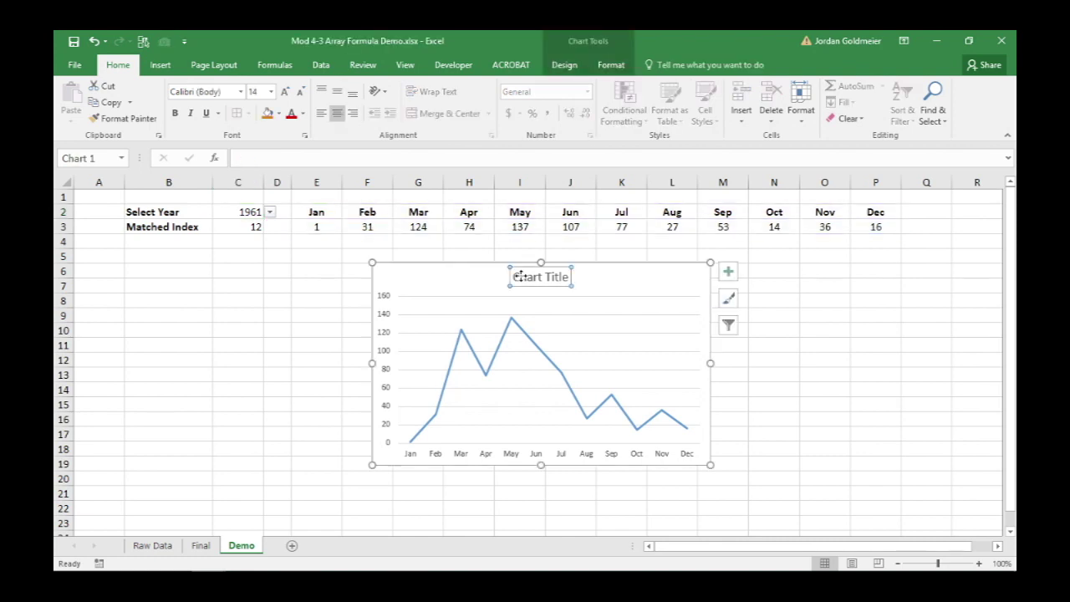
left_click(326, 162)
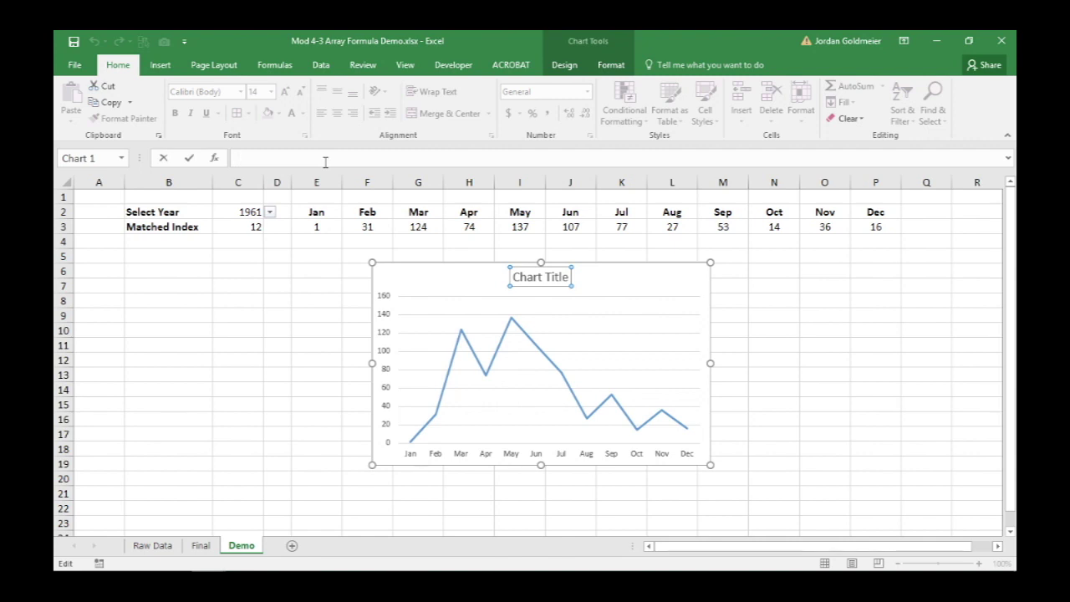
type("=")
left_click(237, 210)
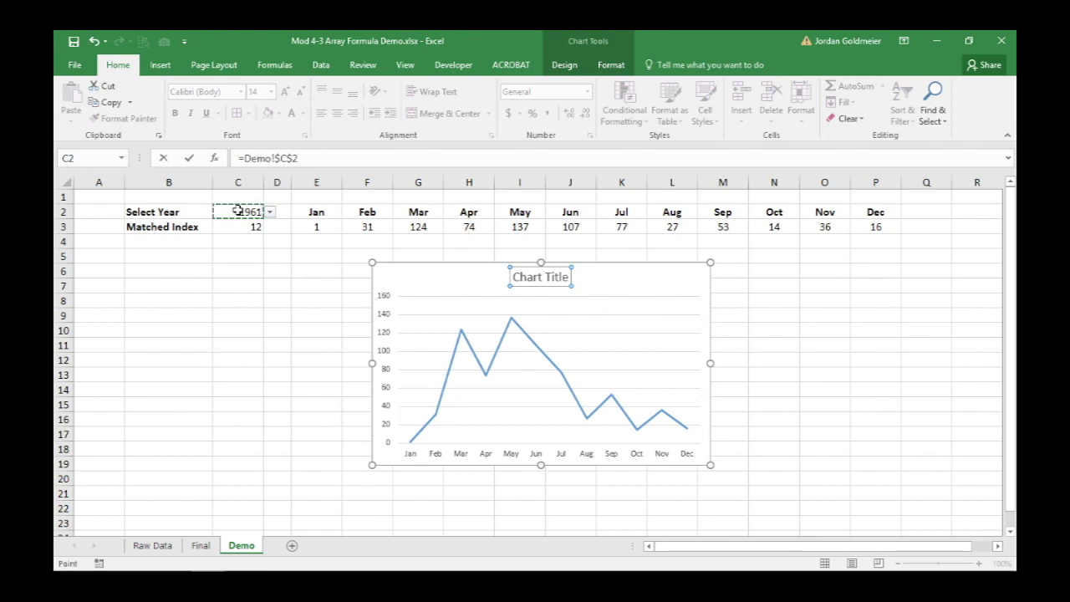
key("Return")
left_click(297, 303)
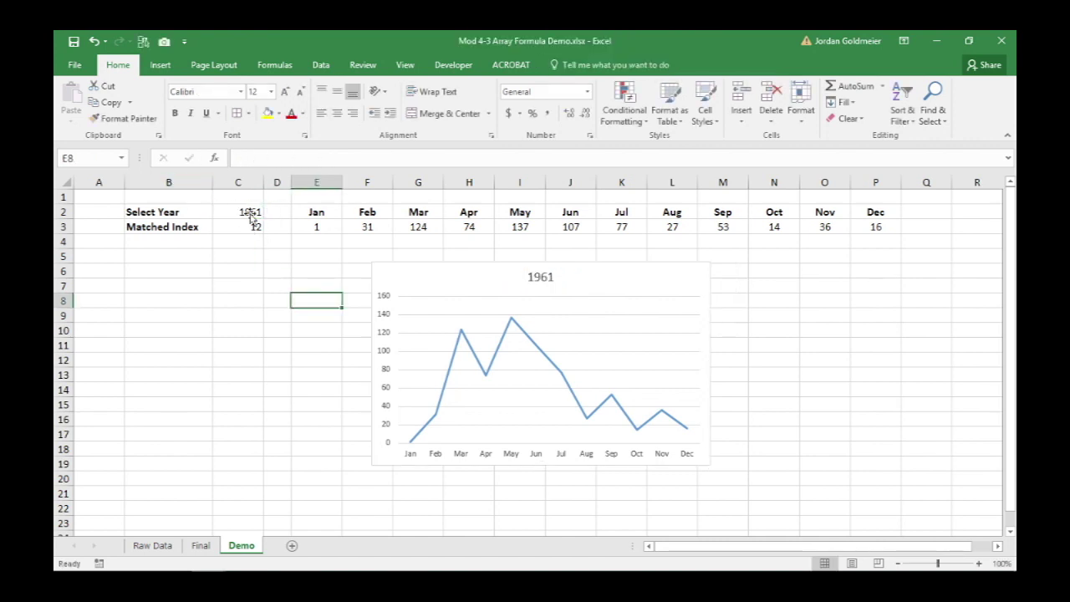
- Check the linked chart title by choosing 1965 in C2, and finish with the year 1971
left_click(250, 214)
left_click(270, 212)
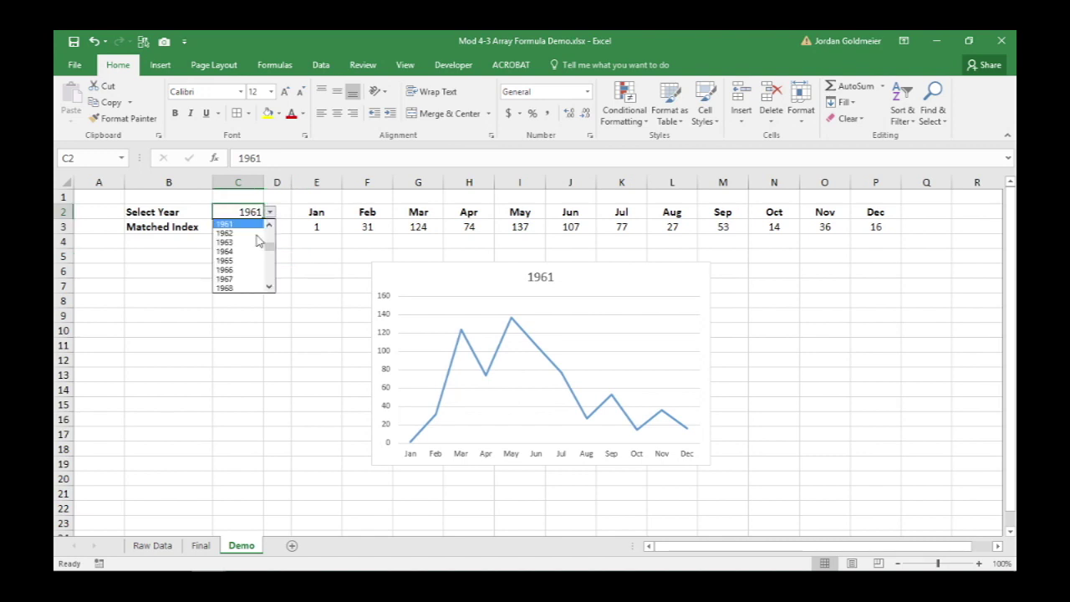
left_click(243, 264)
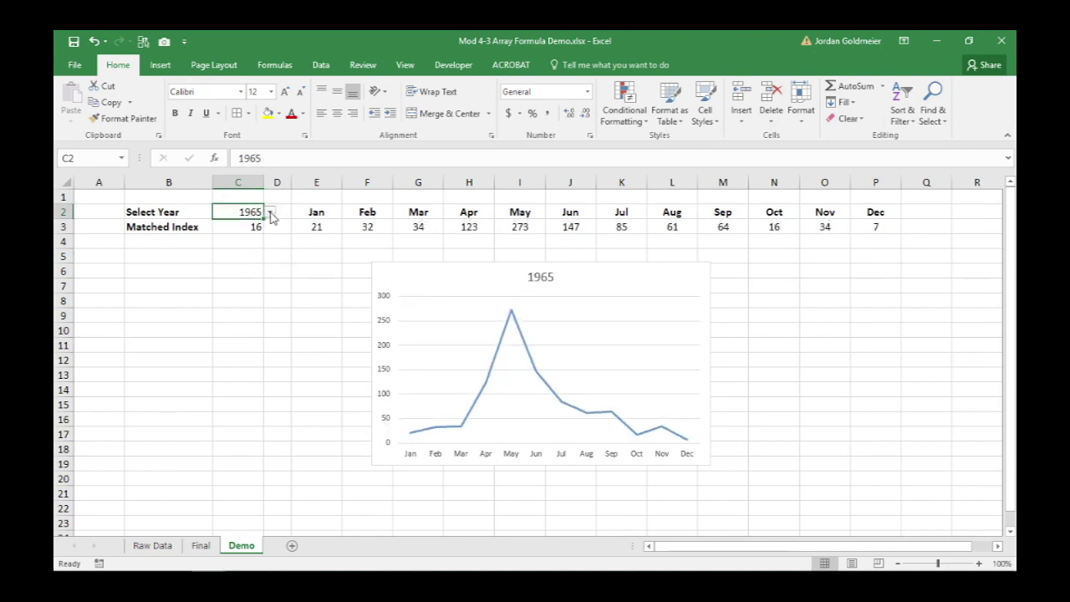
left_click(270, 212)
left_click(240, 279)
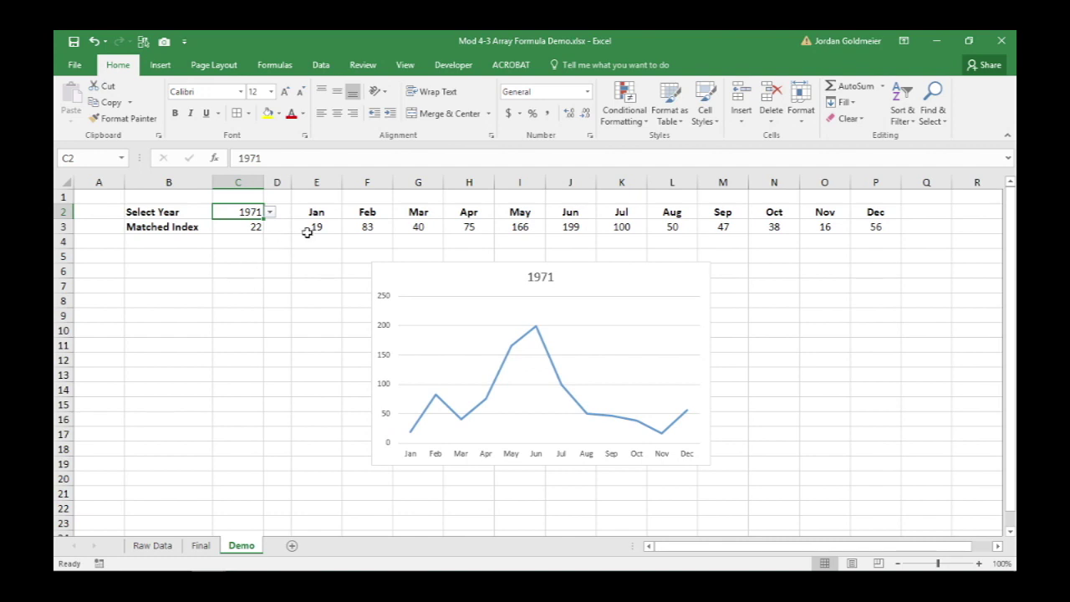
- Look at the vertical month layout on the Final sheet and compare it with the horizontal range E2:P3 on Demo
left_click(321, 215)
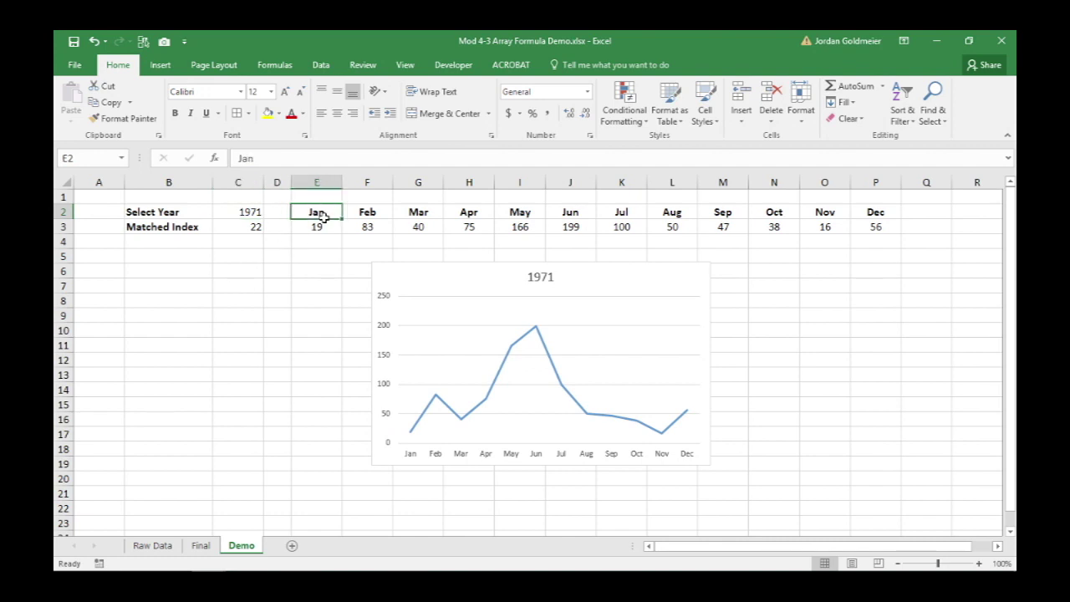
left_click(200, 545)
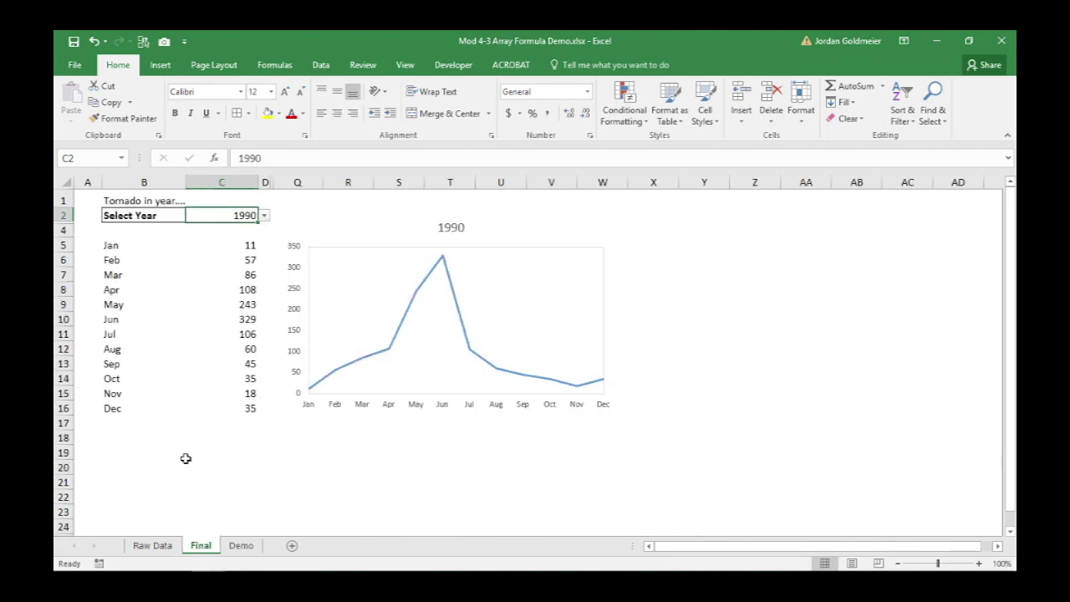
left_click(241, 550)
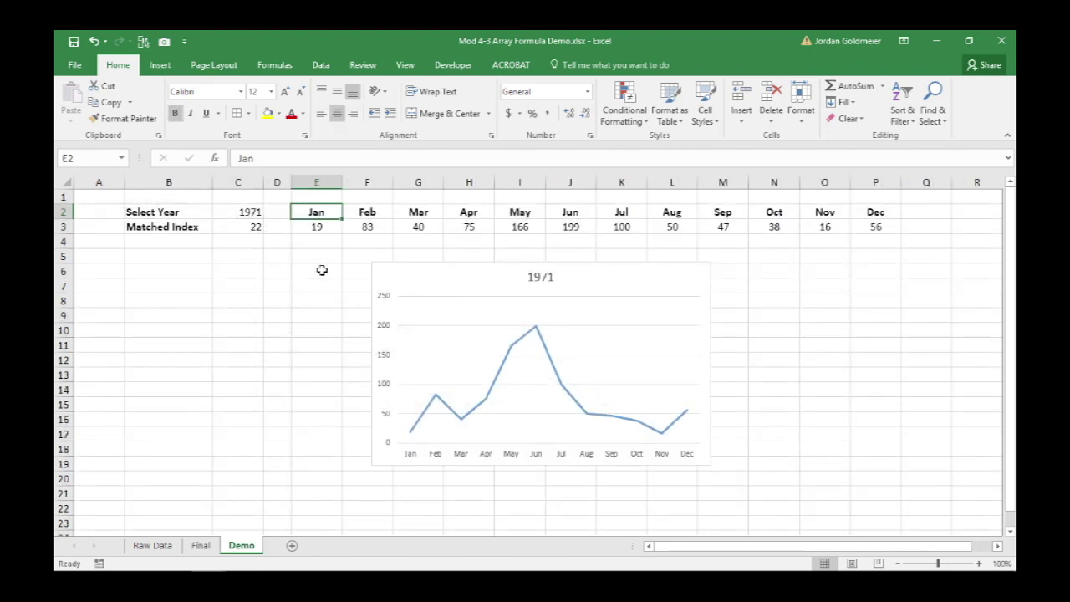
left_click_drag(311, 211, 856, 230)
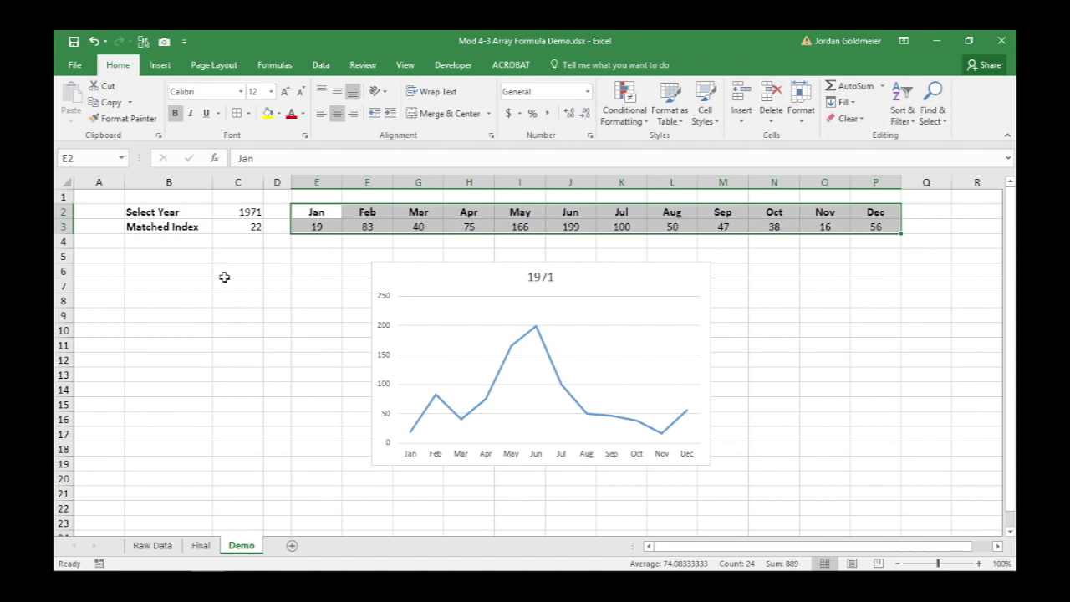
- Enter the formula =TRANSPOSE(E2:P3) in cell B6 as an ordinary formula
left_click(166, 273)
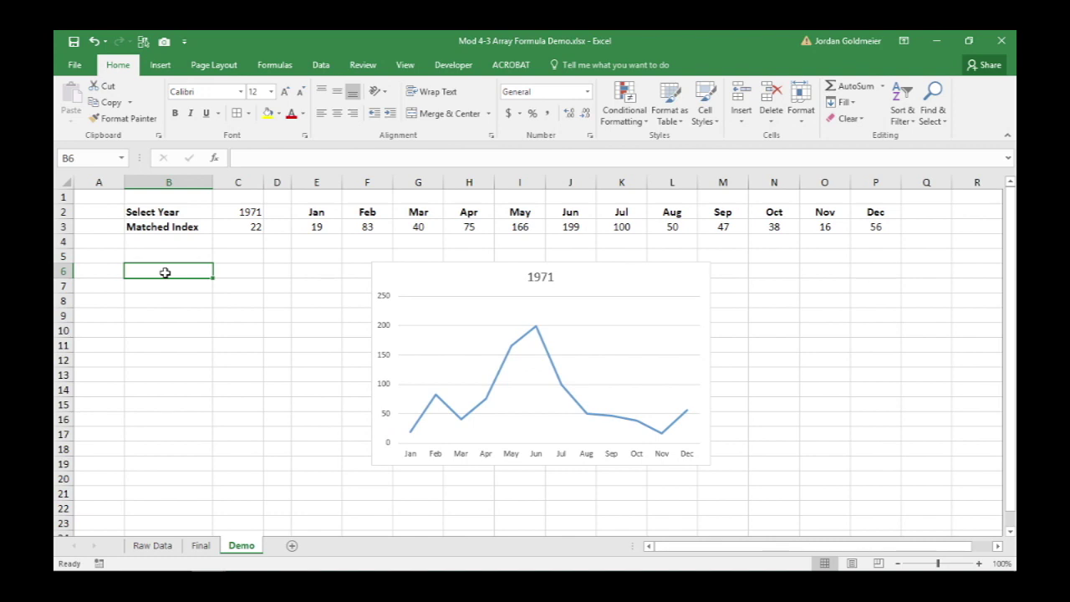
type("=")
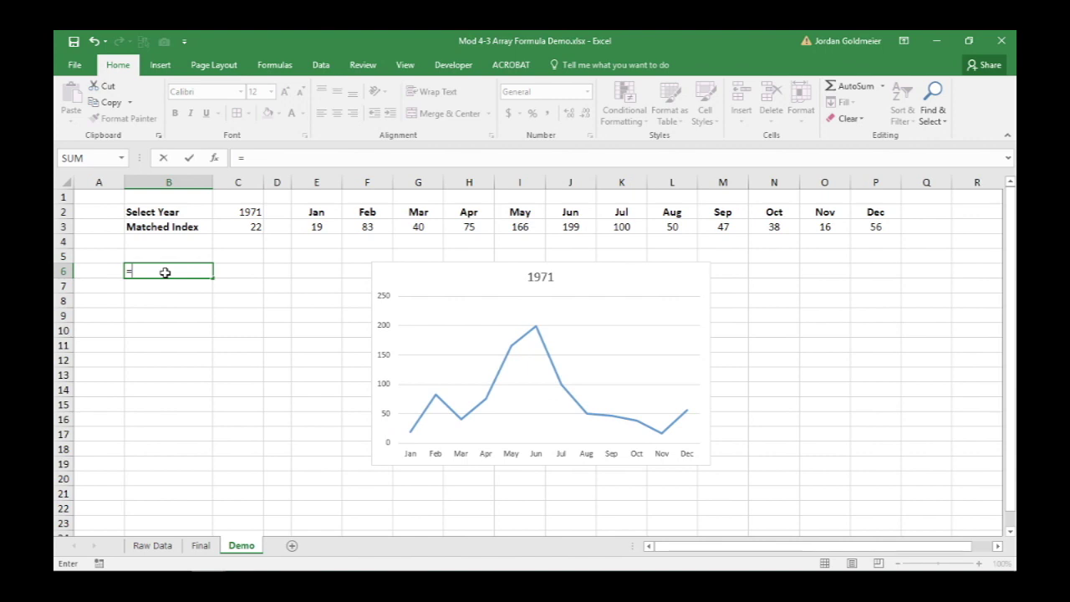
type("tranpose")
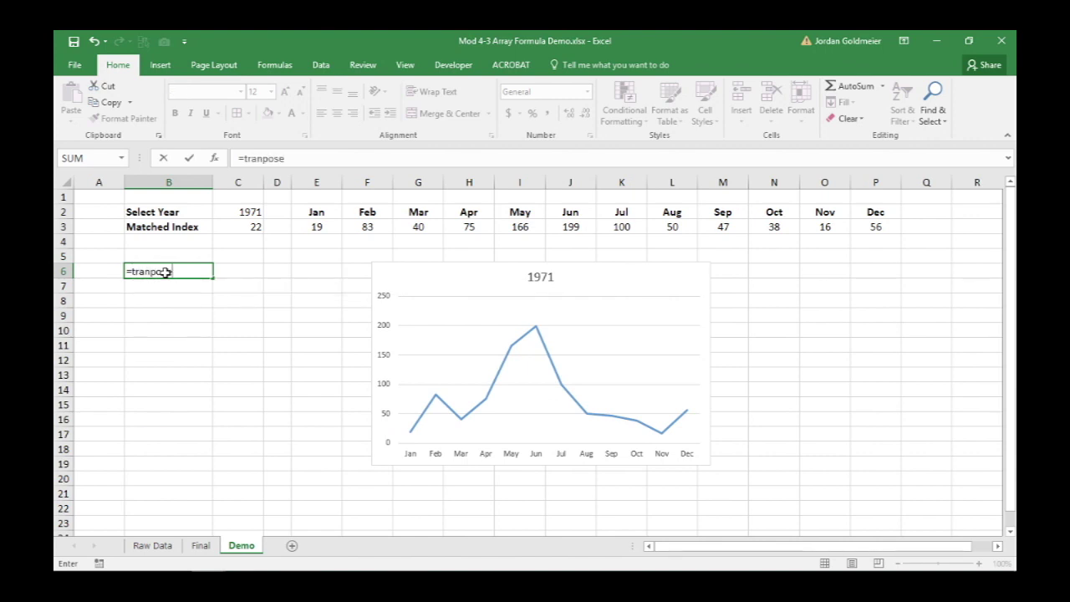
key("BackSpace")
key("BackSpace")
key("BackSpace")
key("BackSpace")
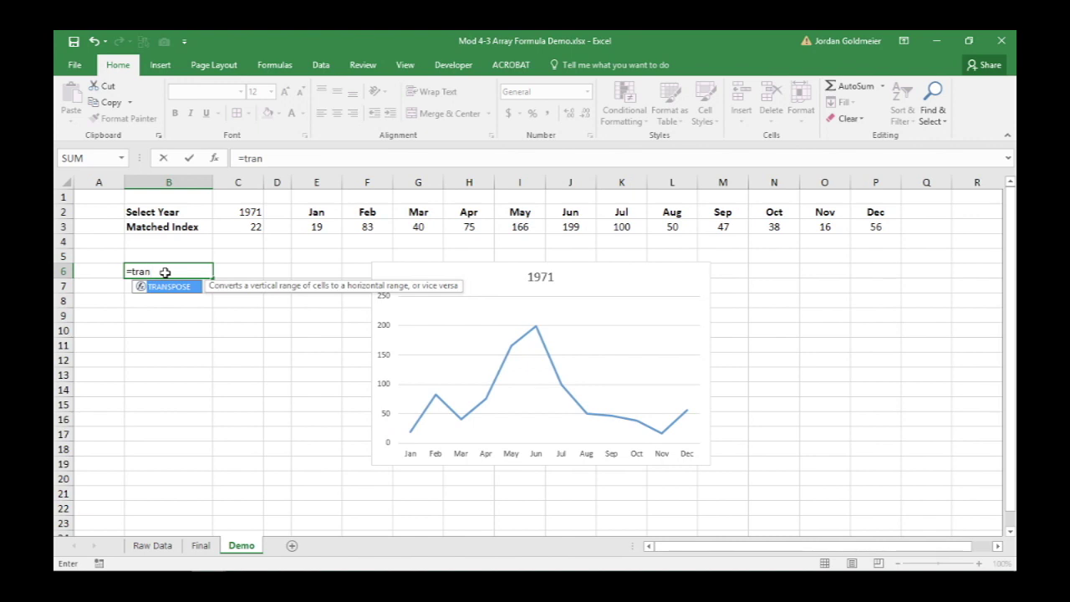
type("spose(")
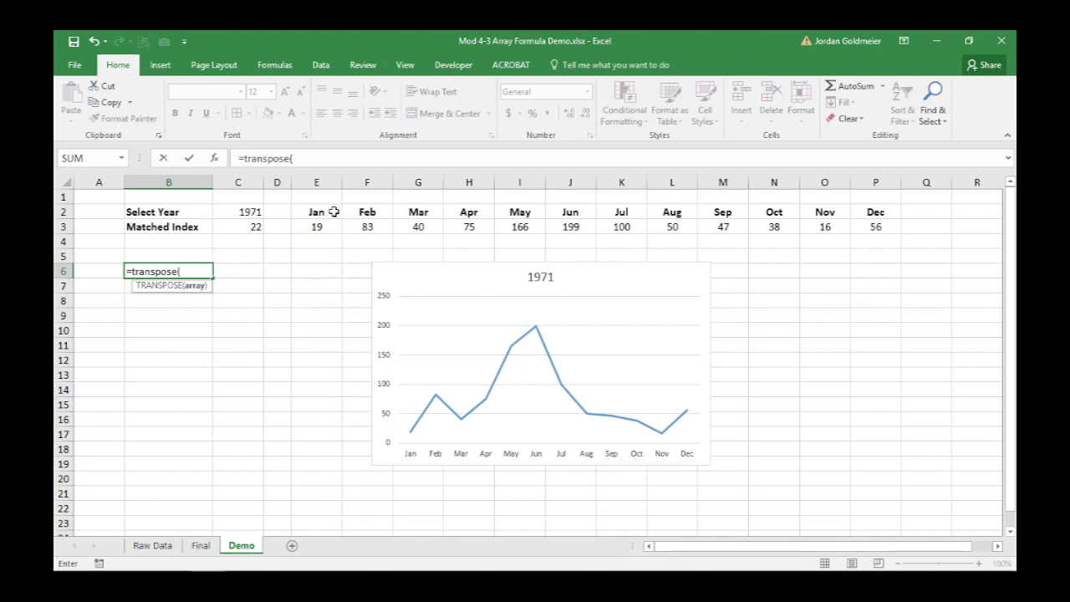
left_click_drag(334, 210, 869, 220)
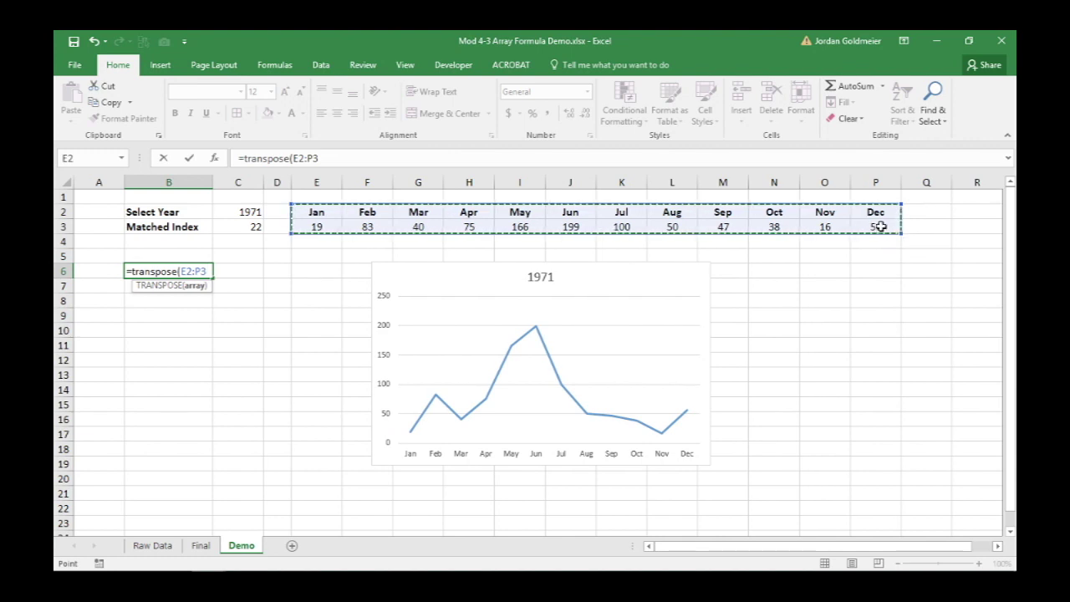
left_click(882, 227)
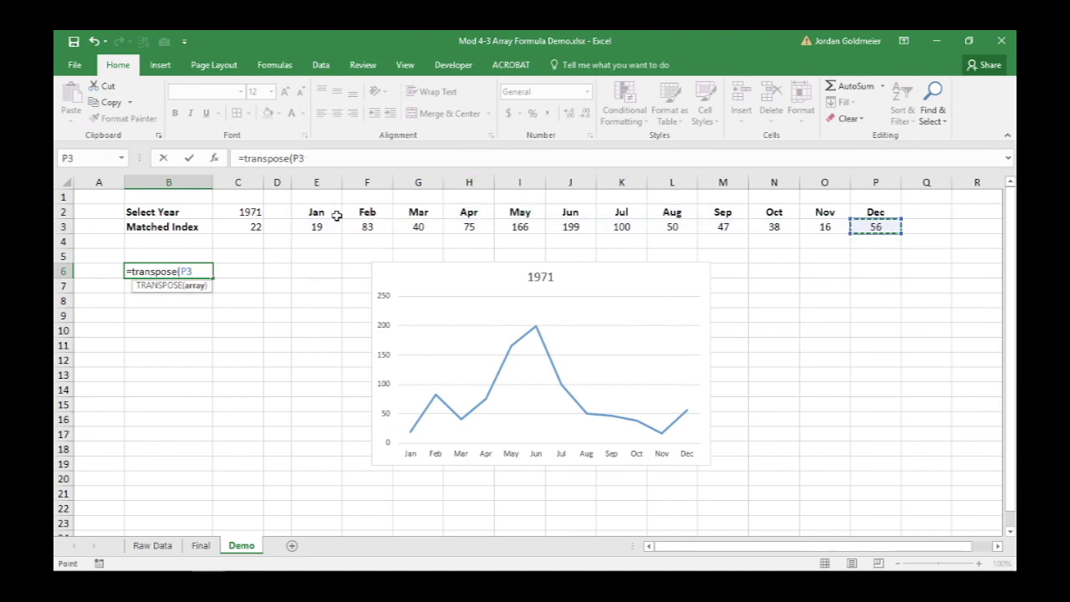
left_click_drag(323, 210, 865, 231)
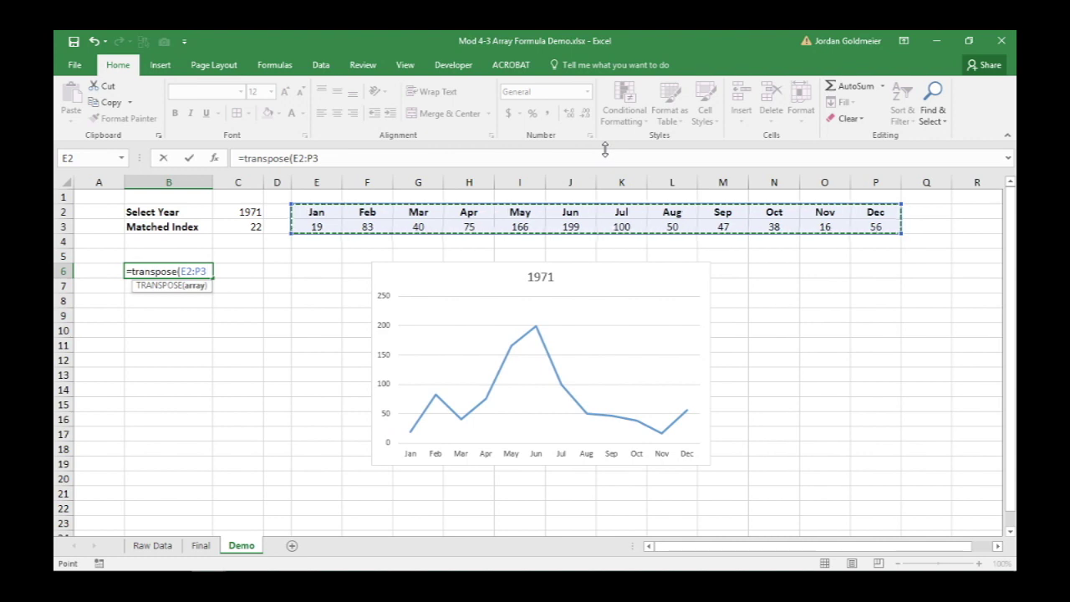
key("ctrl+Return")
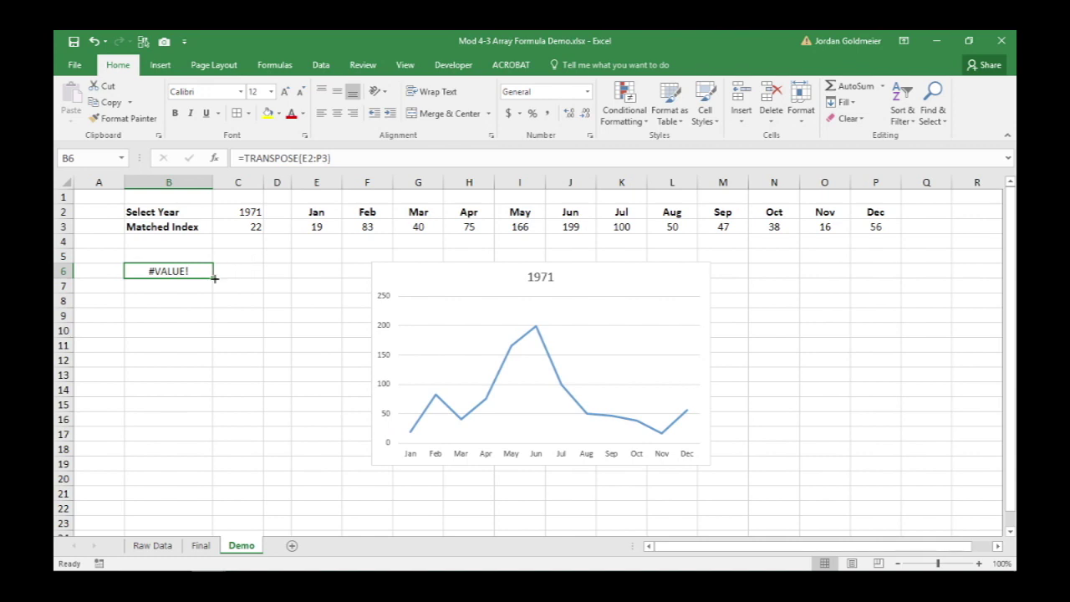
- Fill the TRANSPOSE formula across B6:C16 and re-enter it as one array formula over that range
left_click_drag(214, 279, 268, 285)
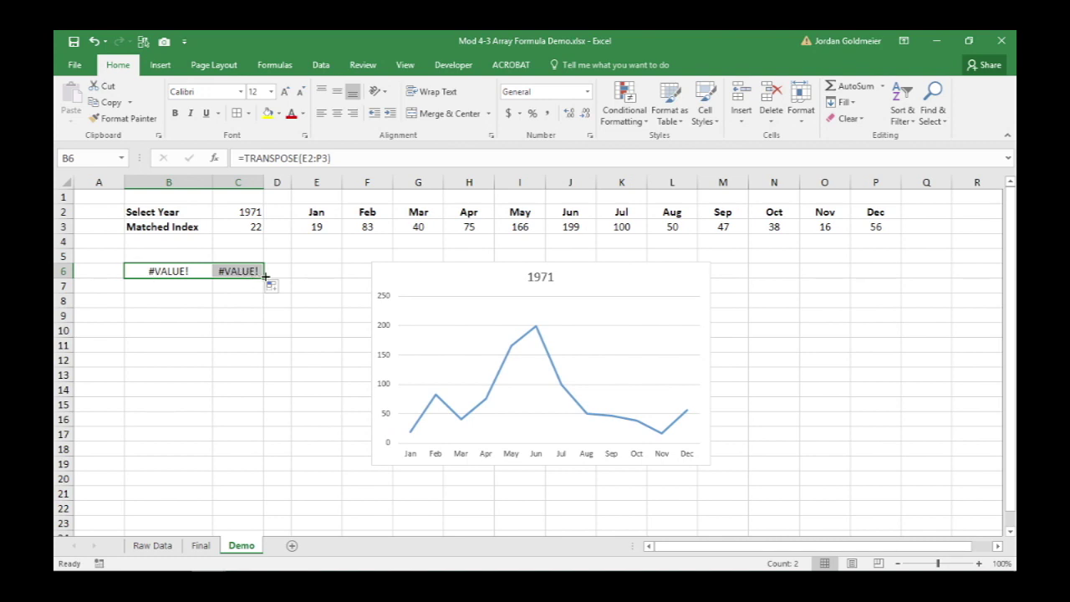
left_click_drag(265, 276, 259, 319)
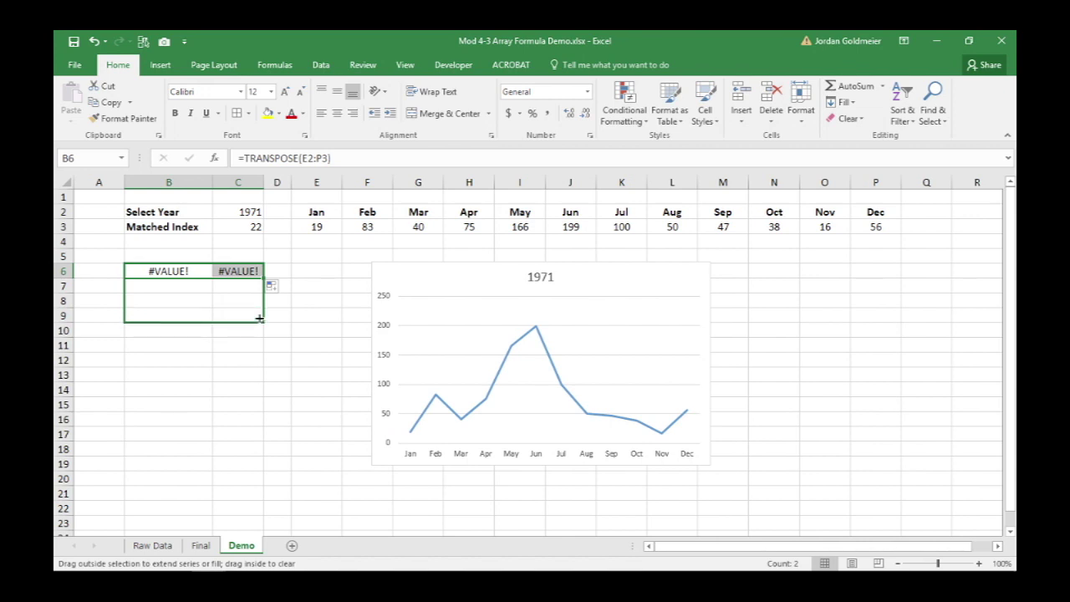
left_click_drag(259, 318, 255, 422)
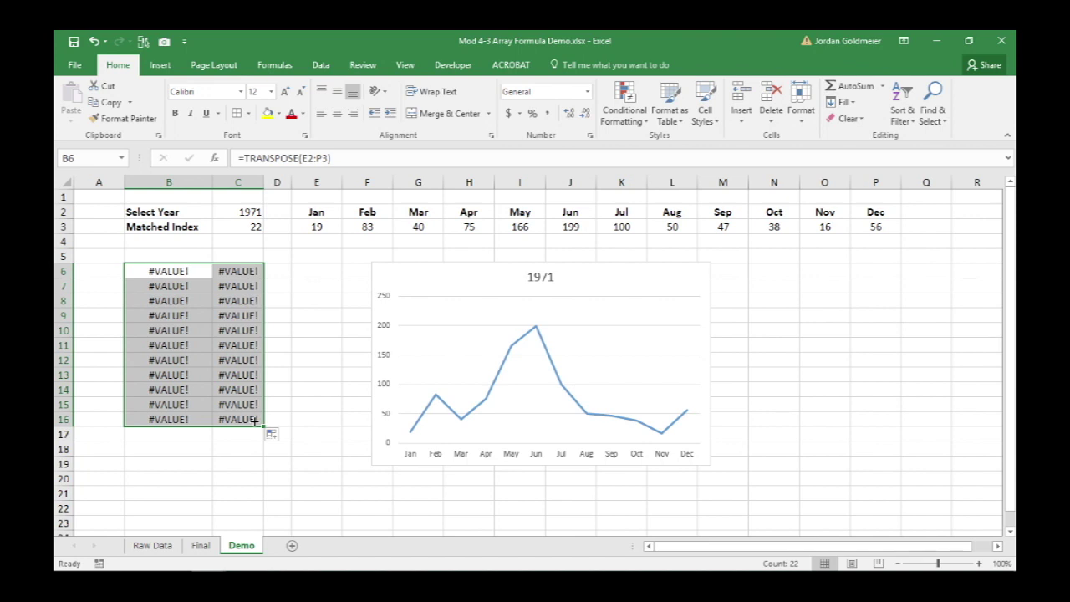
left_click(370, 158)
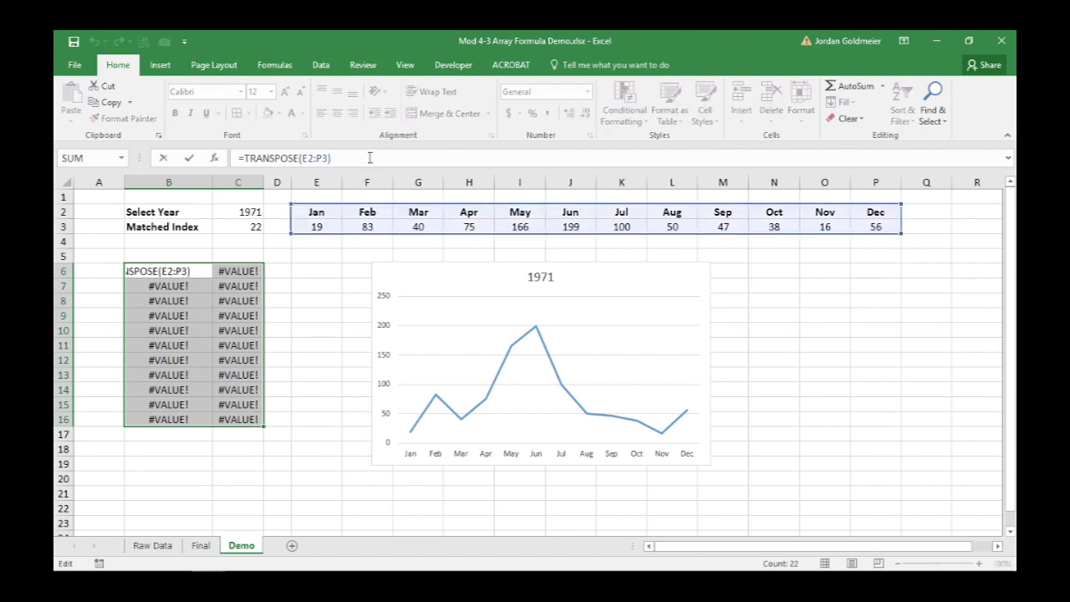
key("ctrl+shift+Return")
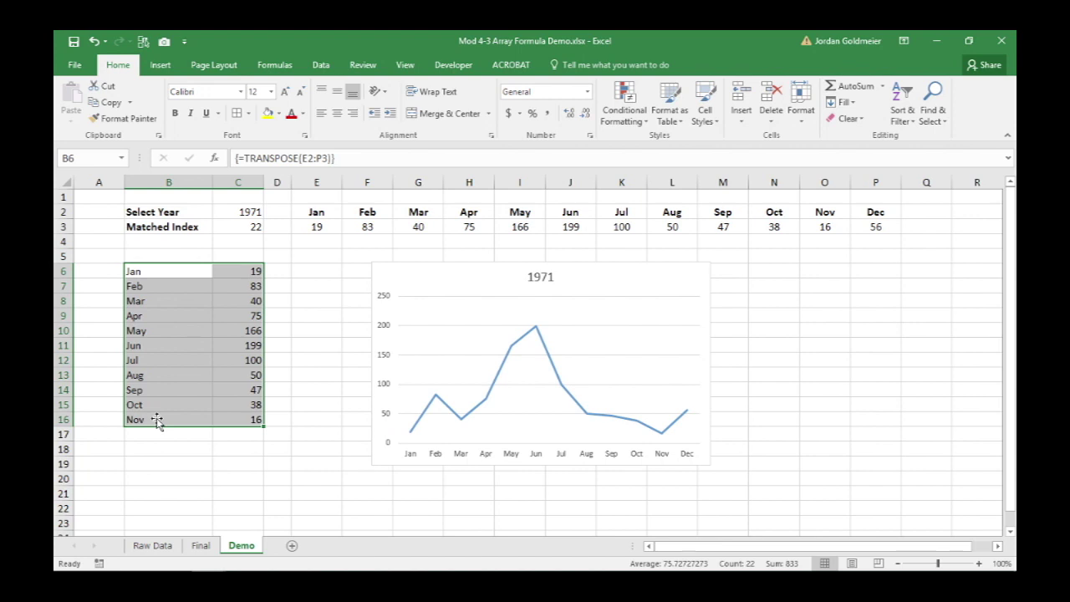
- Extend the transposed range to row 17 and re-enter =TRANSPOSE(E2:P3) as an array formula over B6:C17
left_click_drag(263, 427, 259, 445)
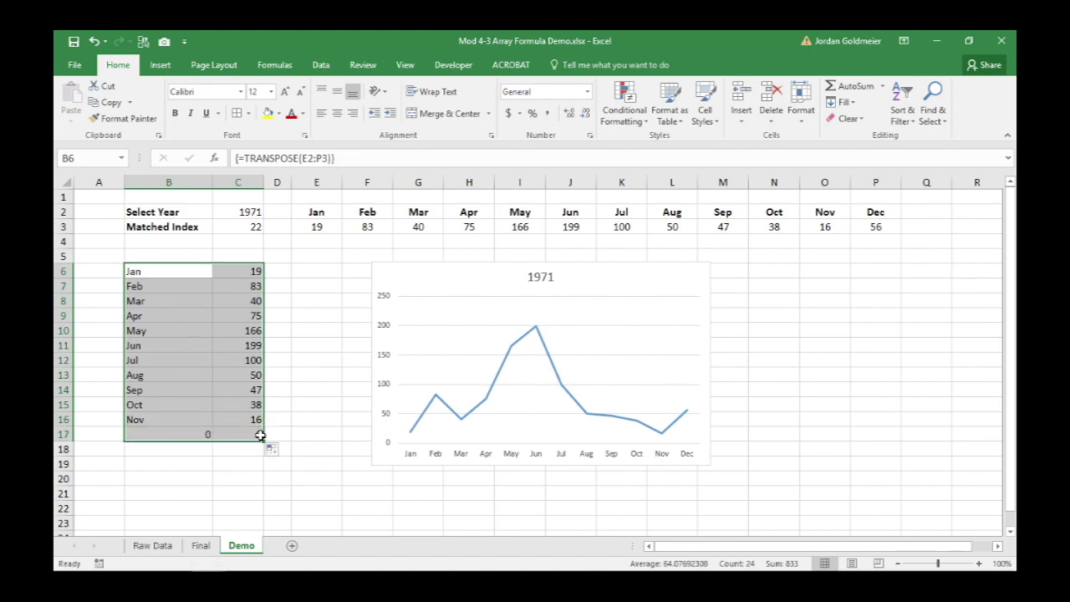
left_click(365, 155)
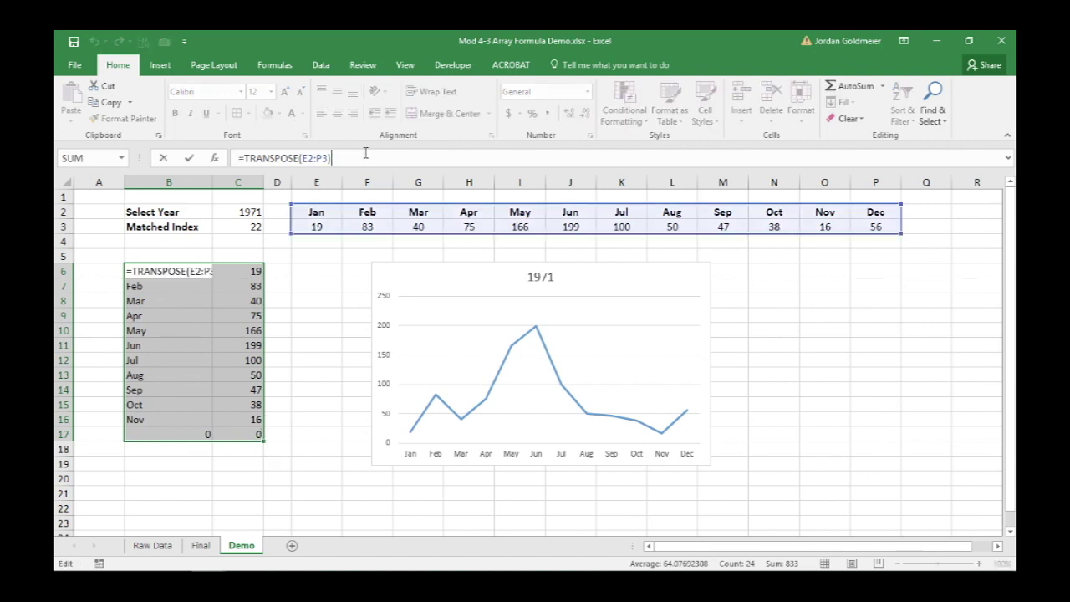
key("ctrl+shift+Return")
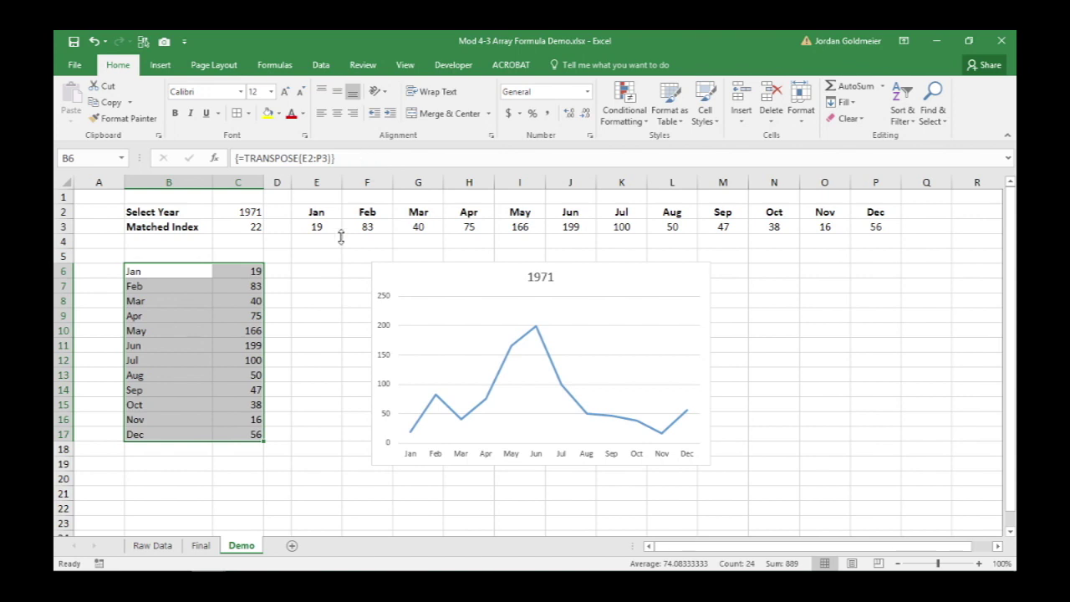
- Test the transposed table by choosing the year 1975 in the Select Year cell C2
left_click(306, 256)
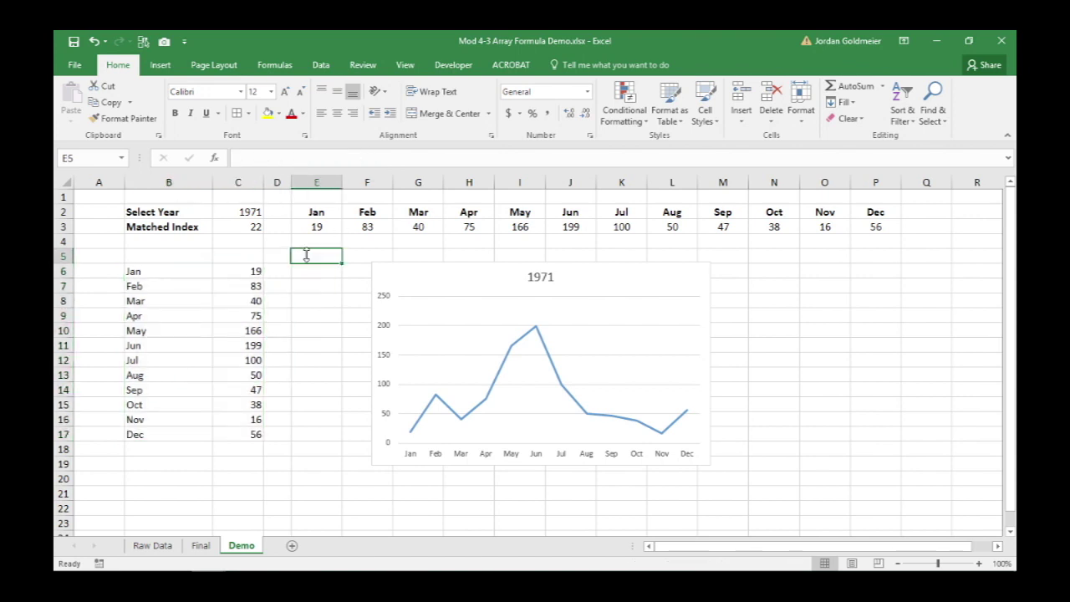
left_click(227, 224)
left_click(234, 214)
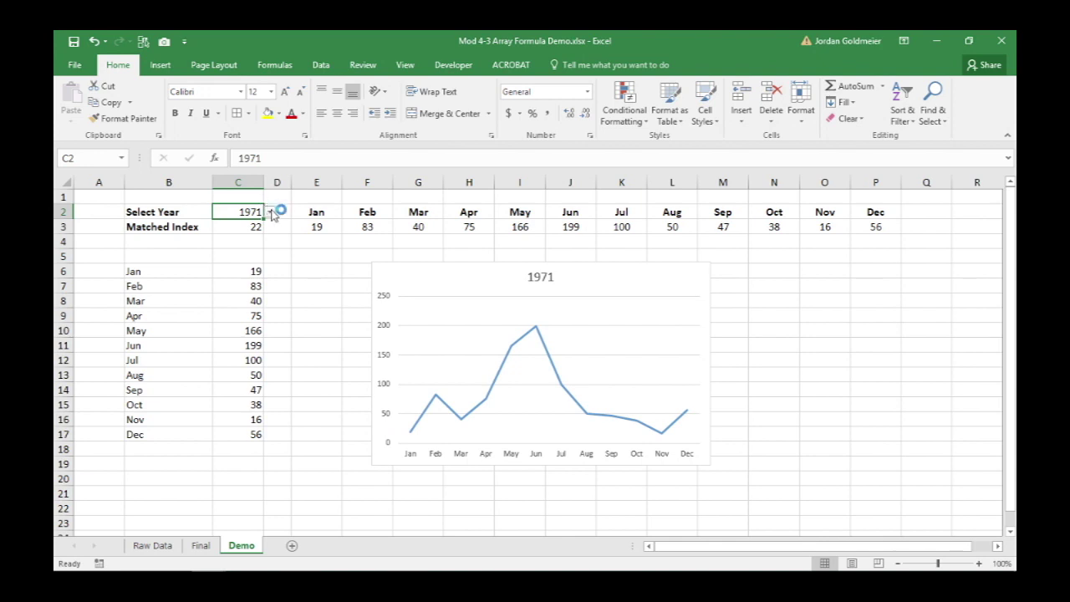
left_click(271, 212)
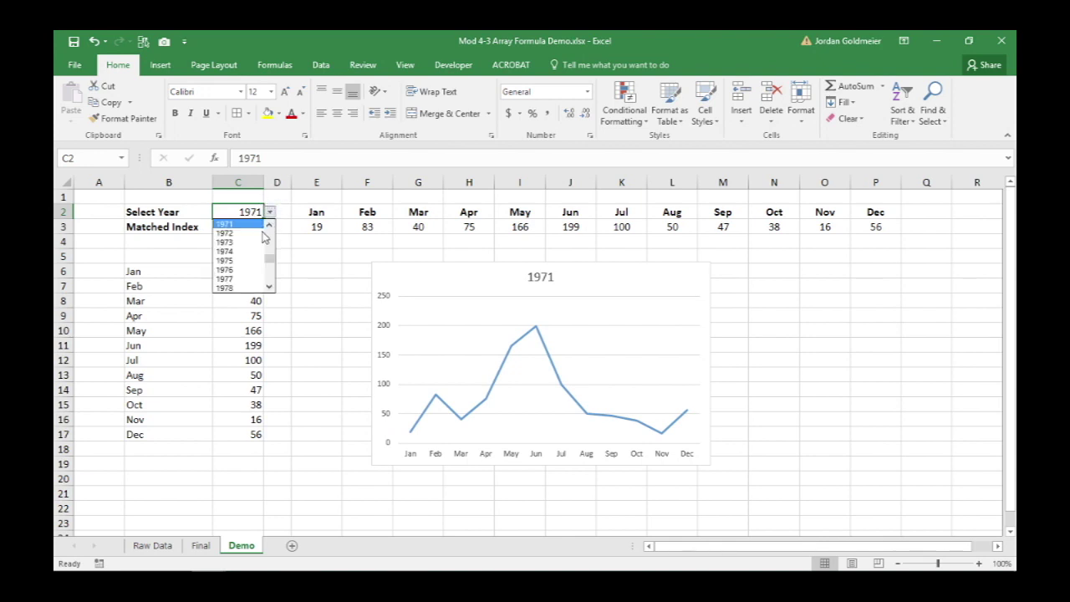
left_click(243, 261)
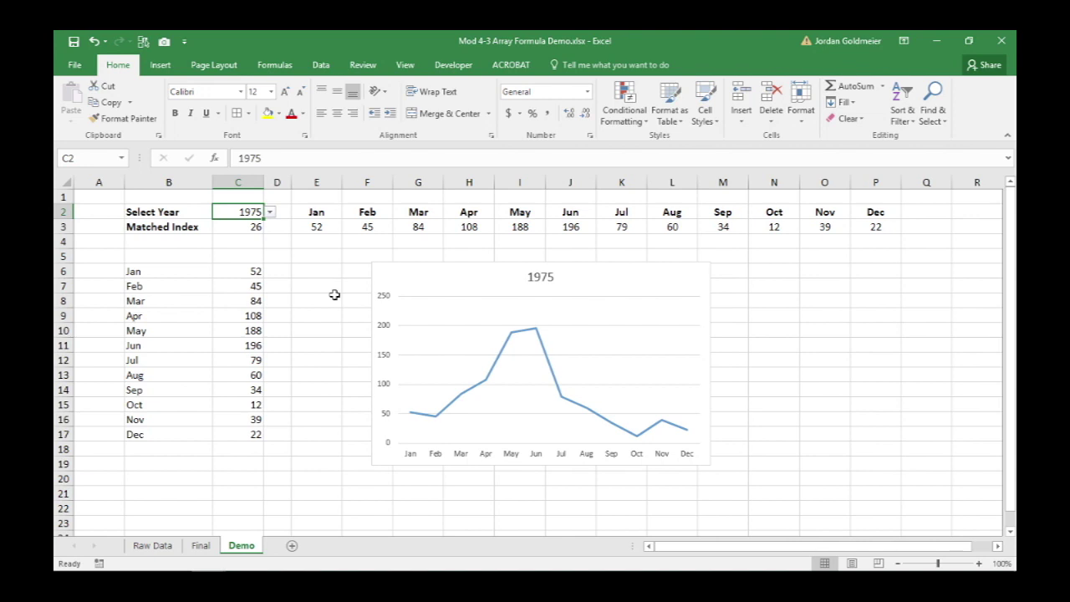
- Compare the horizontal range E2:P3 with the vertical array formula starting in B6
left_click(255, 239)
left_click_drag(318, 209, 853, 229)
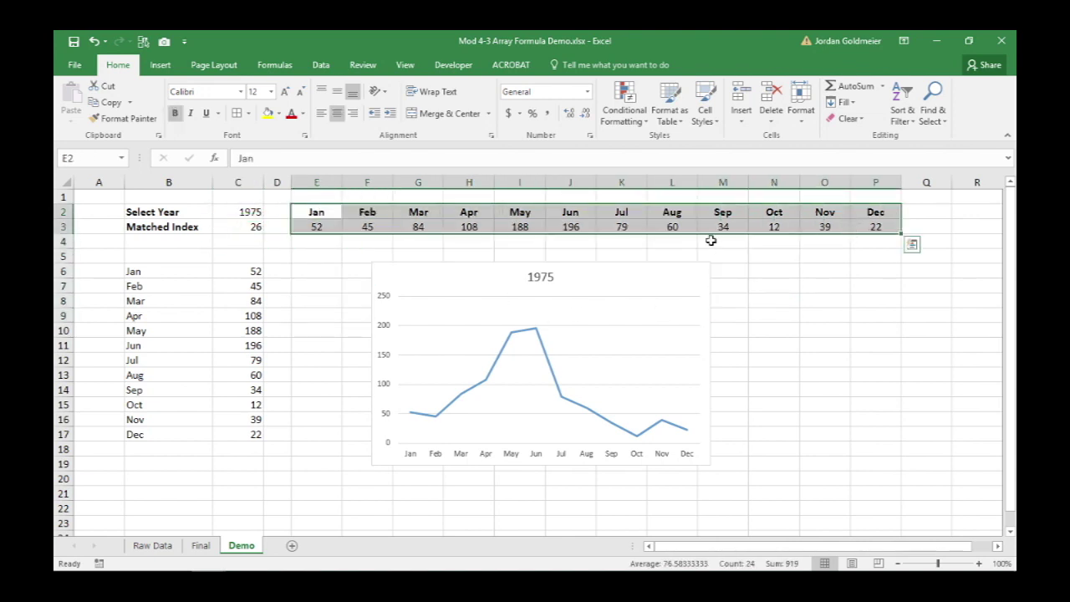
left_click(211, 271)
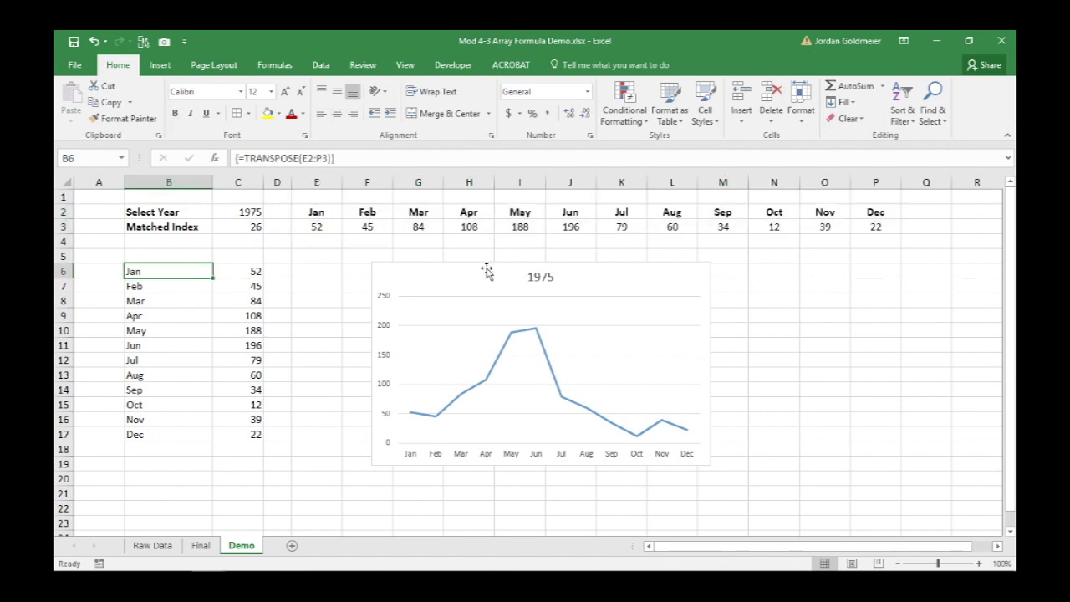
- Try hiding columns E through I to see the effect on the chart, and undo the hiding
left_click(487, 268)
mouse_move(314, 181)
left_mouse_down()
mouse_move(525, 180)
mouse_move(305, 180)
left_mouse_up()
left_click(525, 181)
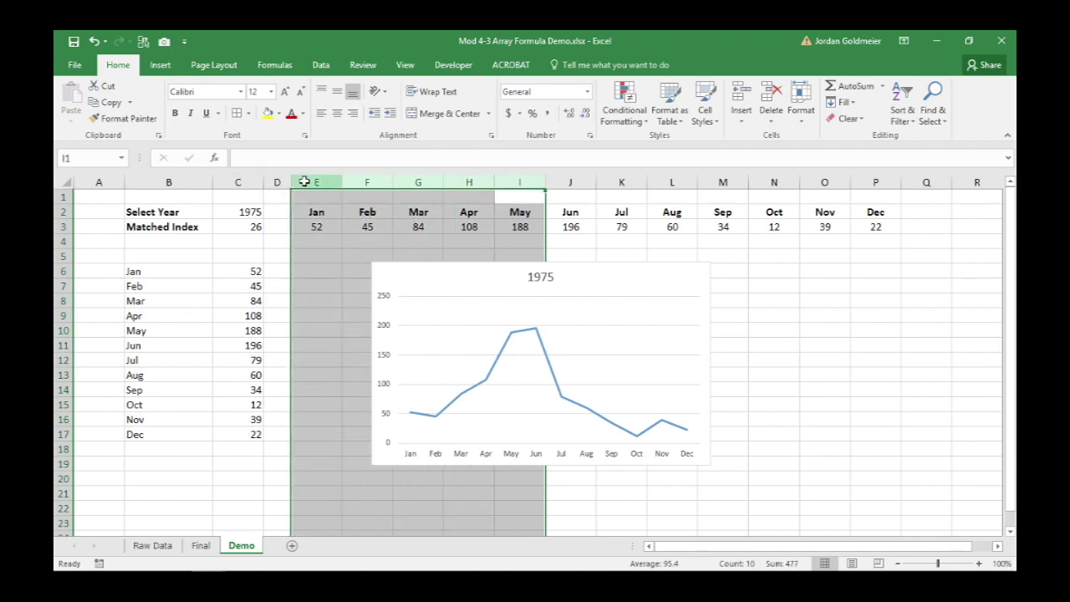
right_click(307, 187)
left_click(341, 366)
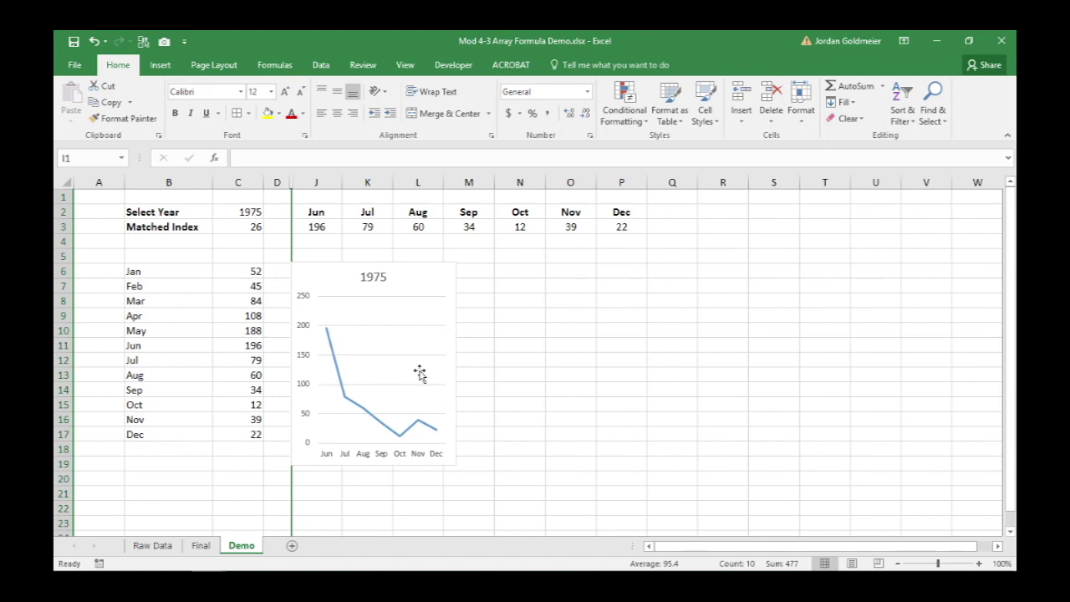
key("ctrl+z")
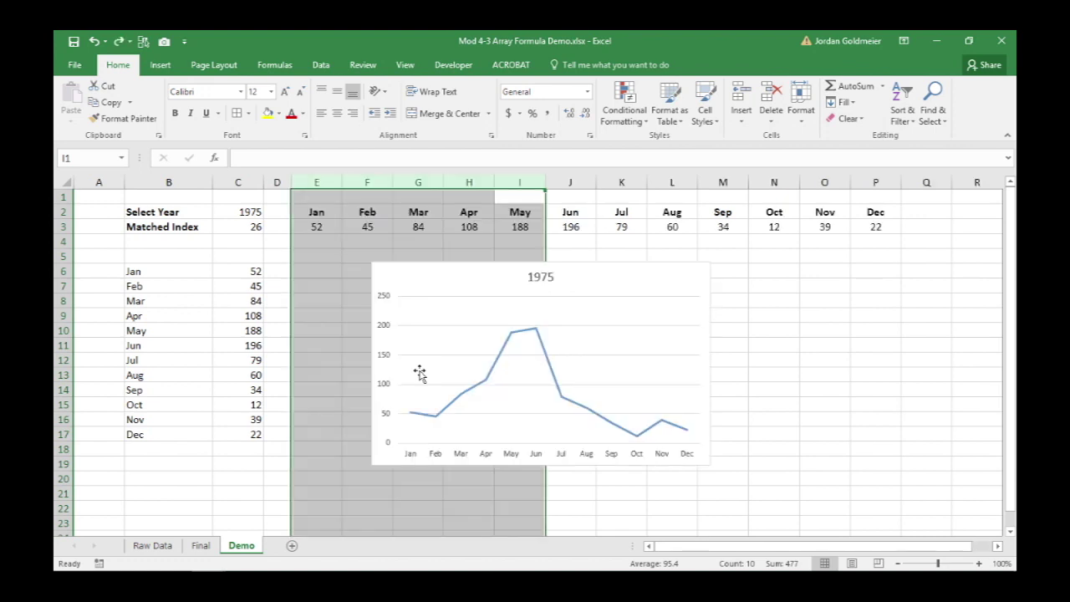
- Move the line chart up and to the left, placing it just below the monthly counts from column E onward
left_click(405, 277)
right_click(404, 275)
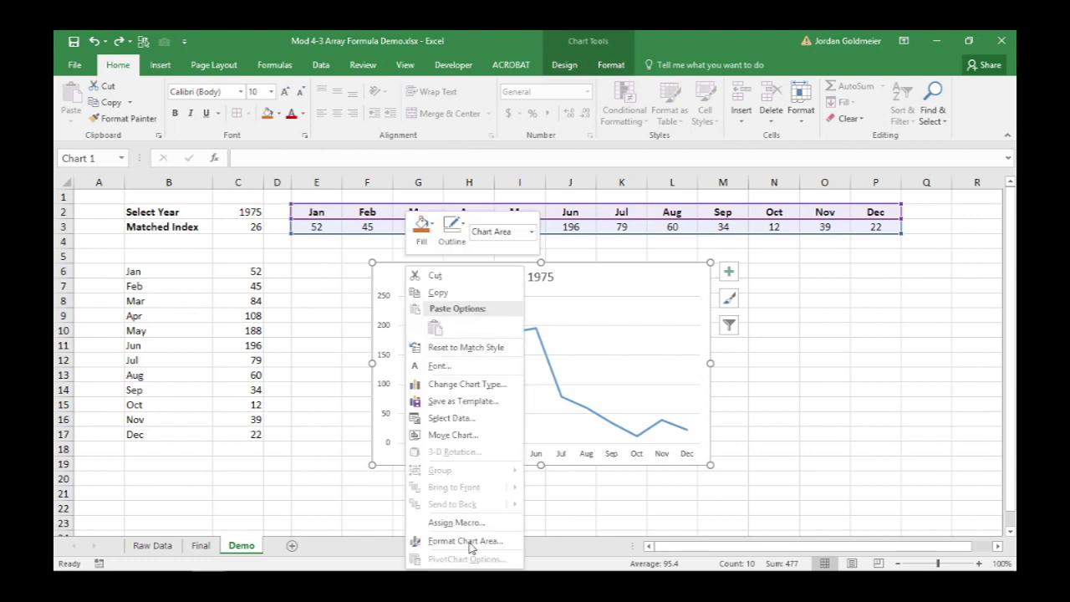
left_click(650, 286)
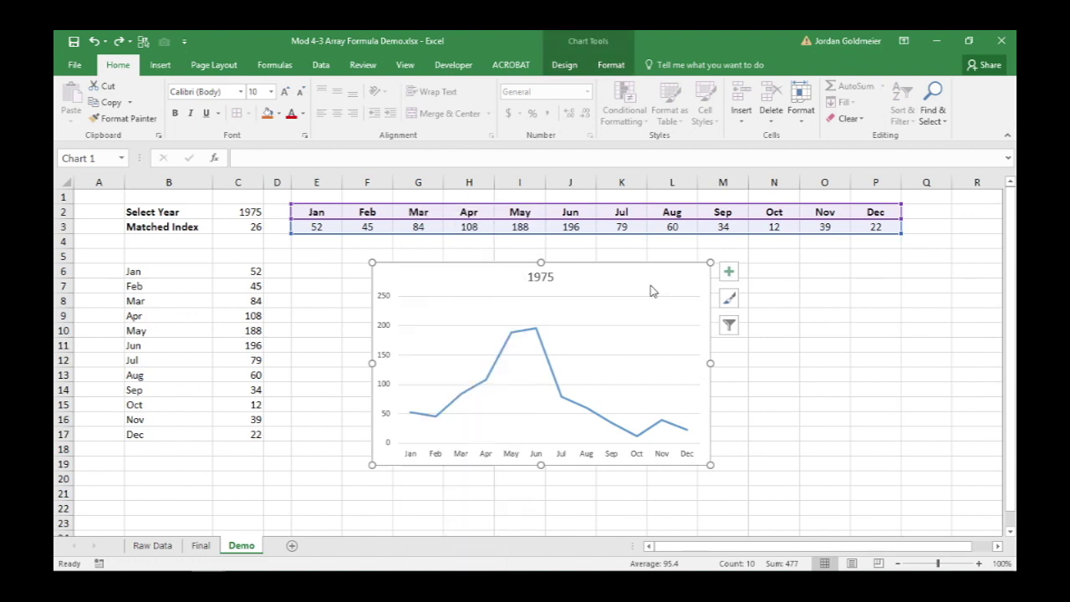
left_click_drag(653, 291, 595, 266)
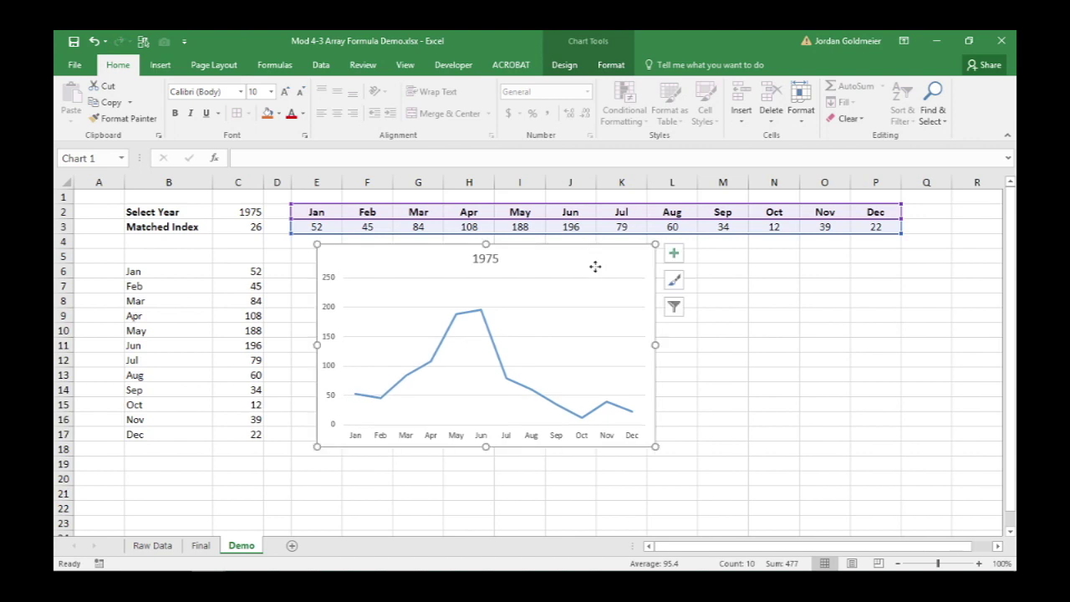
- Set the chart area's positioning property to Don't move or size with cells and close the formatting settings
left_click(611, 64)
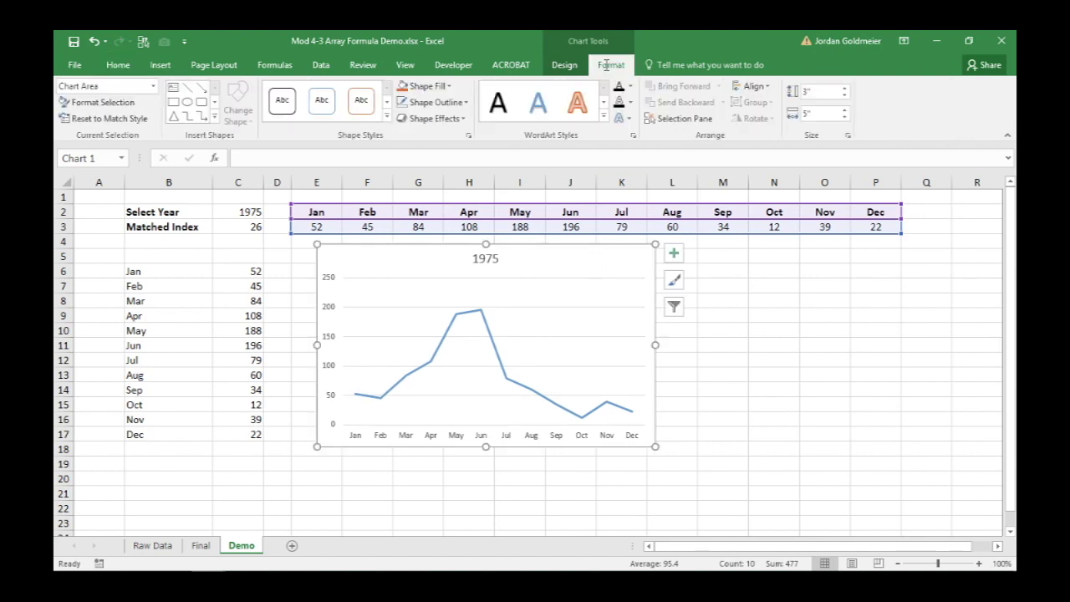
left_click(851, 137)
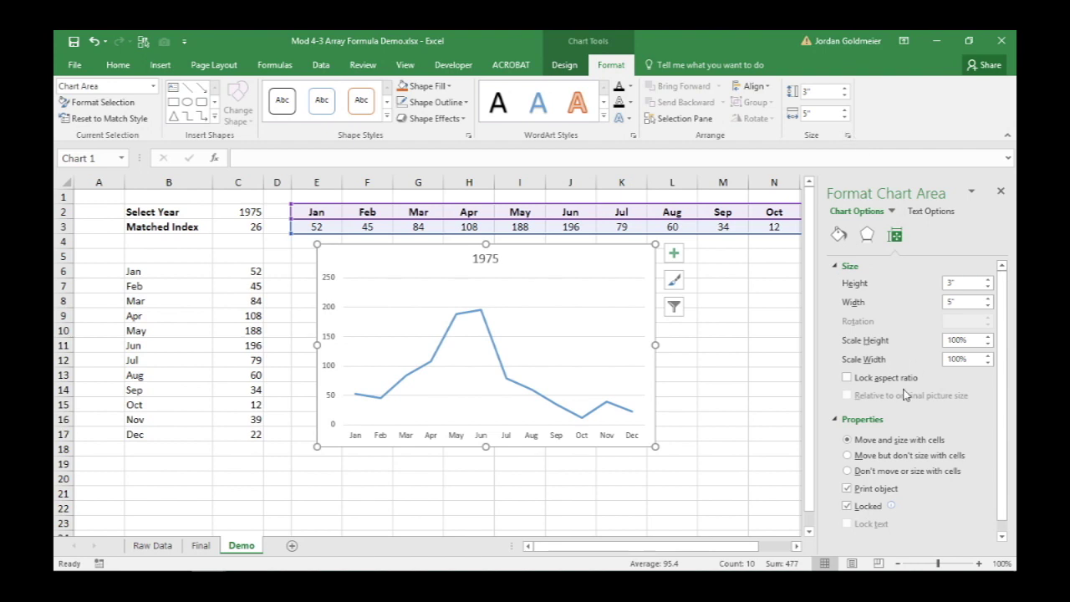
scroll(906, 395, "down", 1)
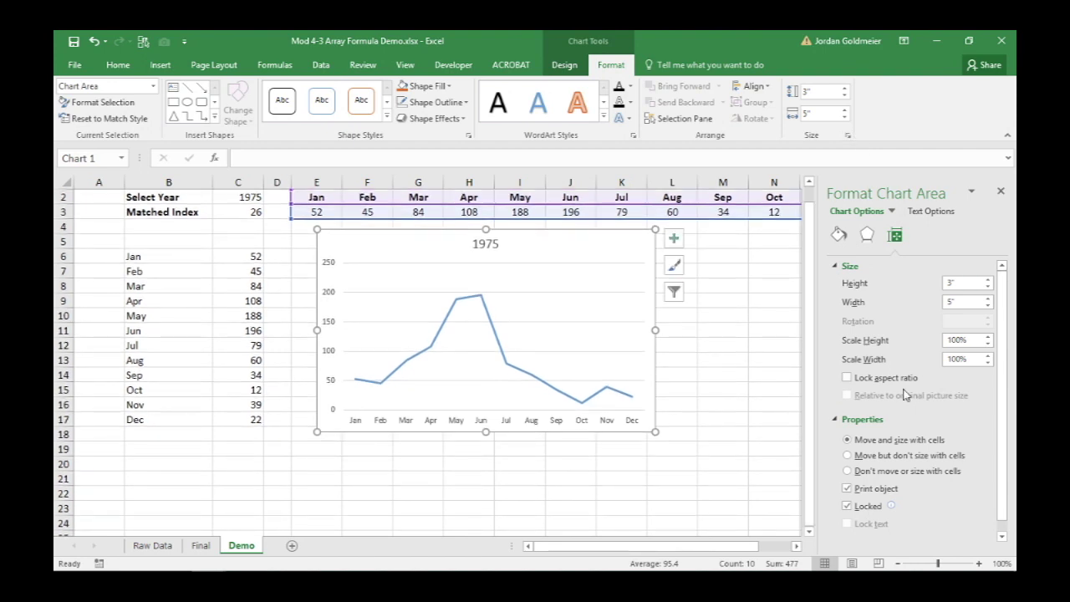
scroll(906, 395, "up", 1)
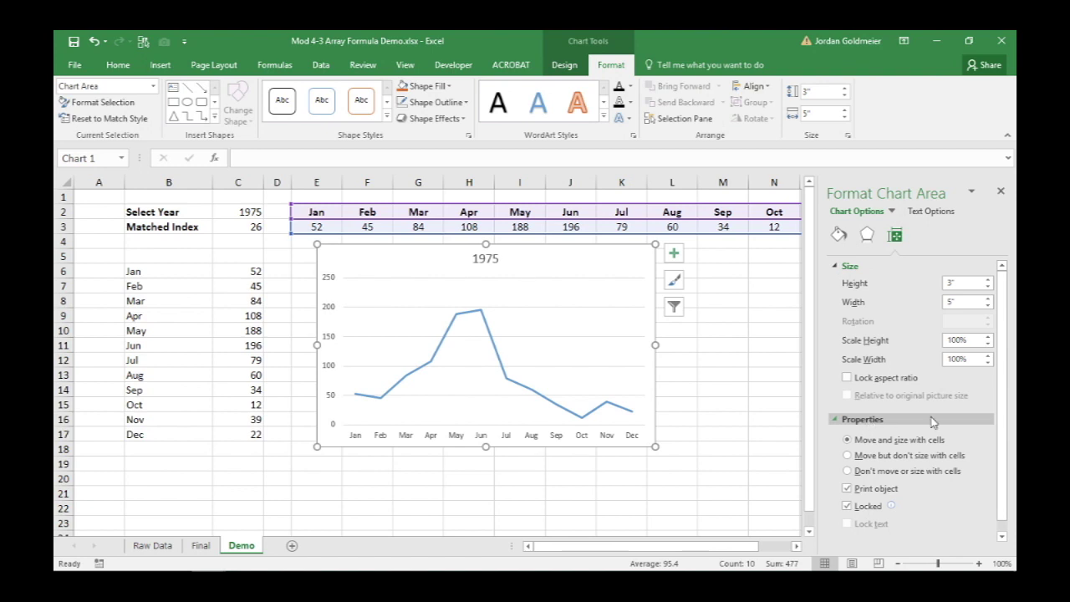
left_click(936, 473)
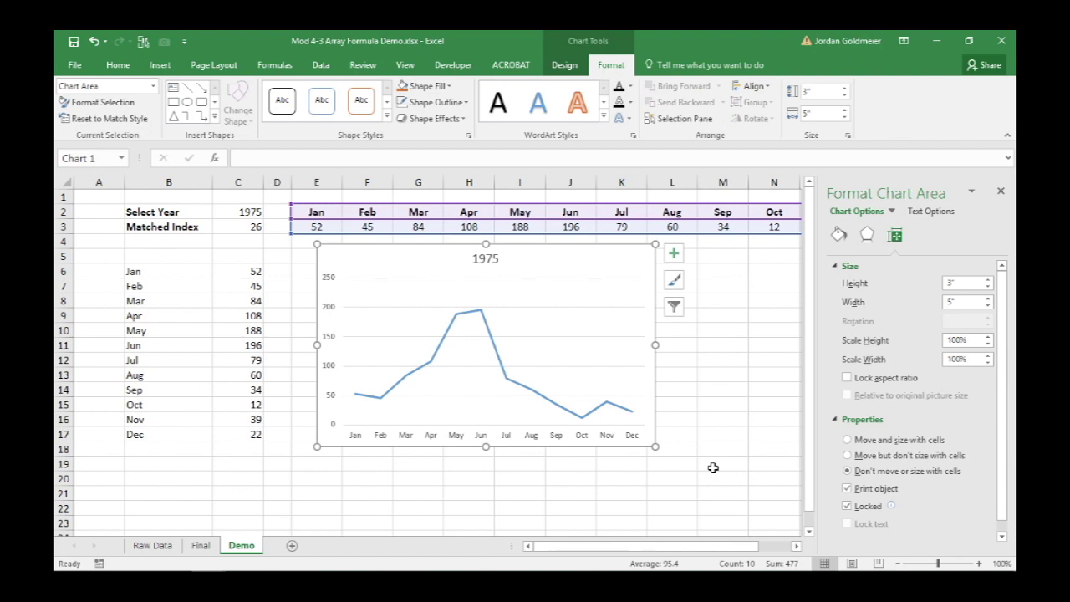
left_click(1000, 189)
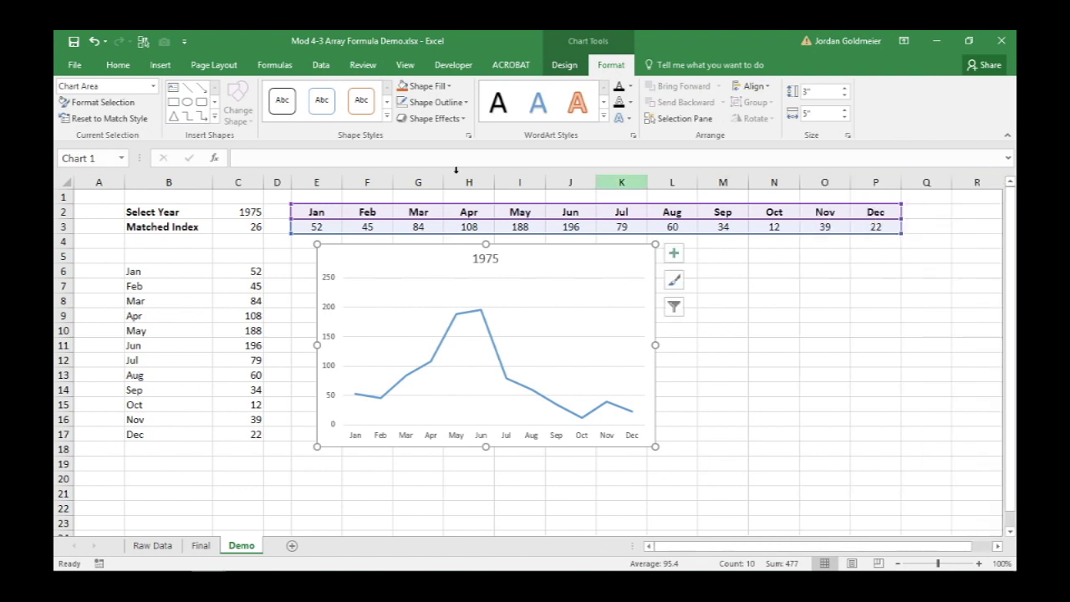
- Hide columns E through P, which hold the horizontal monthly counts
left_click_drag(301, 176, 832, 196)
left_click_drag(876, 181, 876, 181)
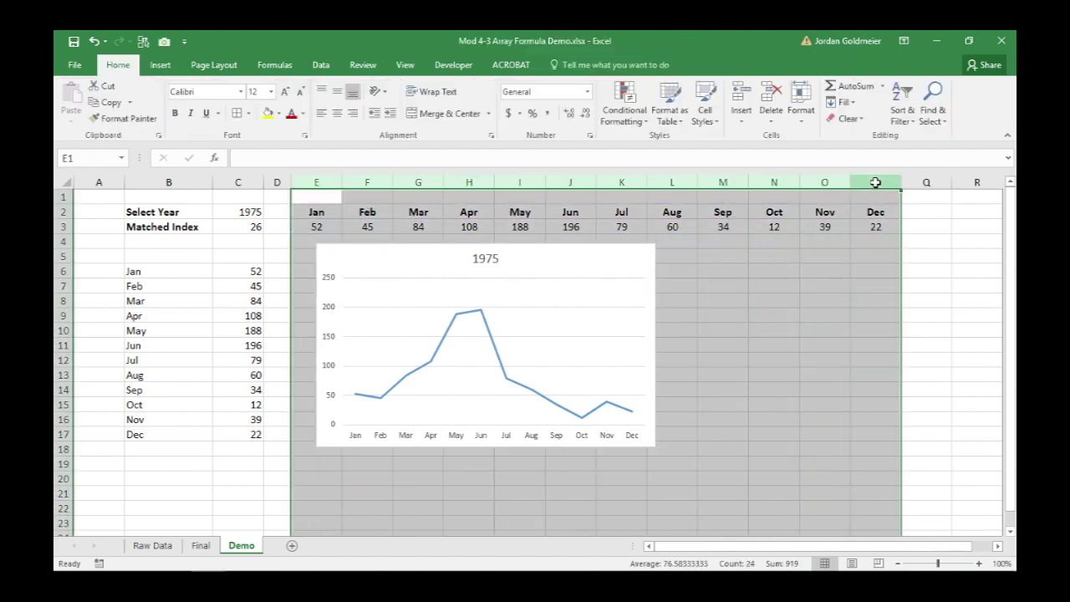
right_click(876, 181)
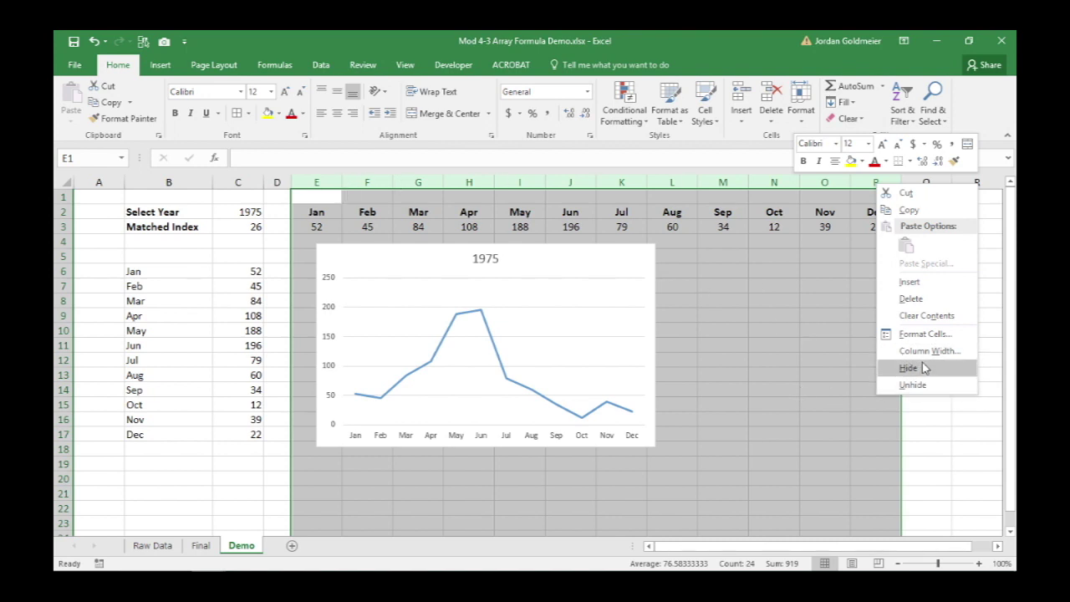
left_click(908, 368)
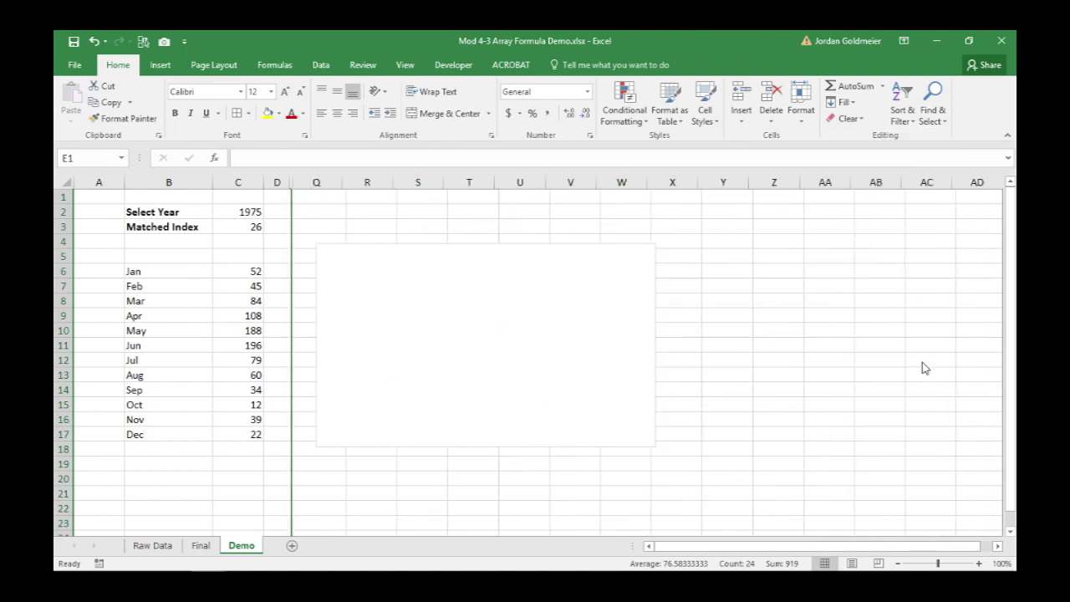
- Set the chart's data source to show data in hidden rows and columns, and confirm the settings
right_click(574, 311)
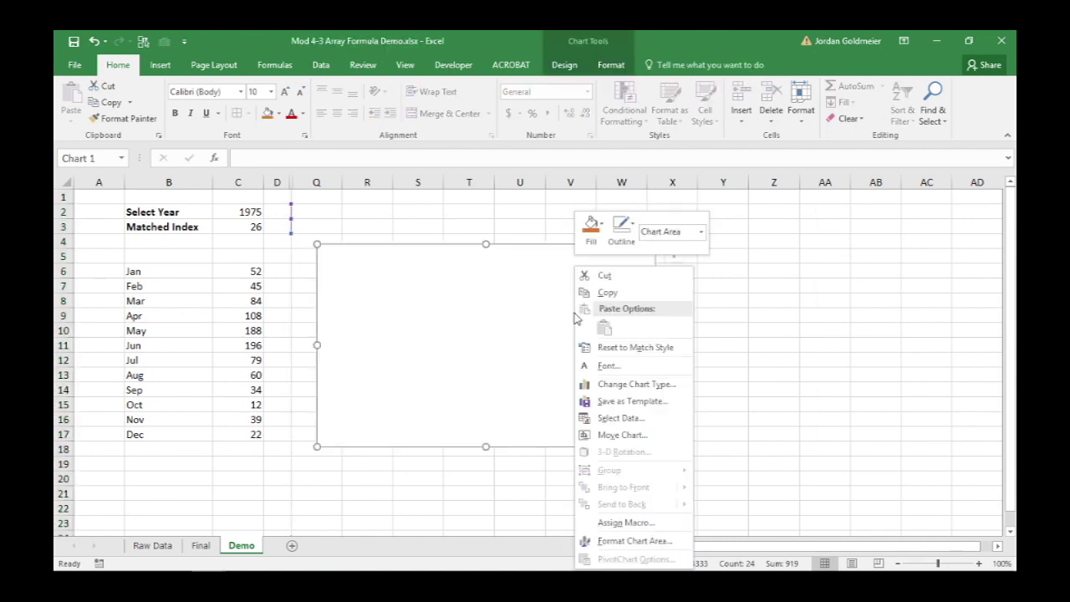
left_click(623, 418)
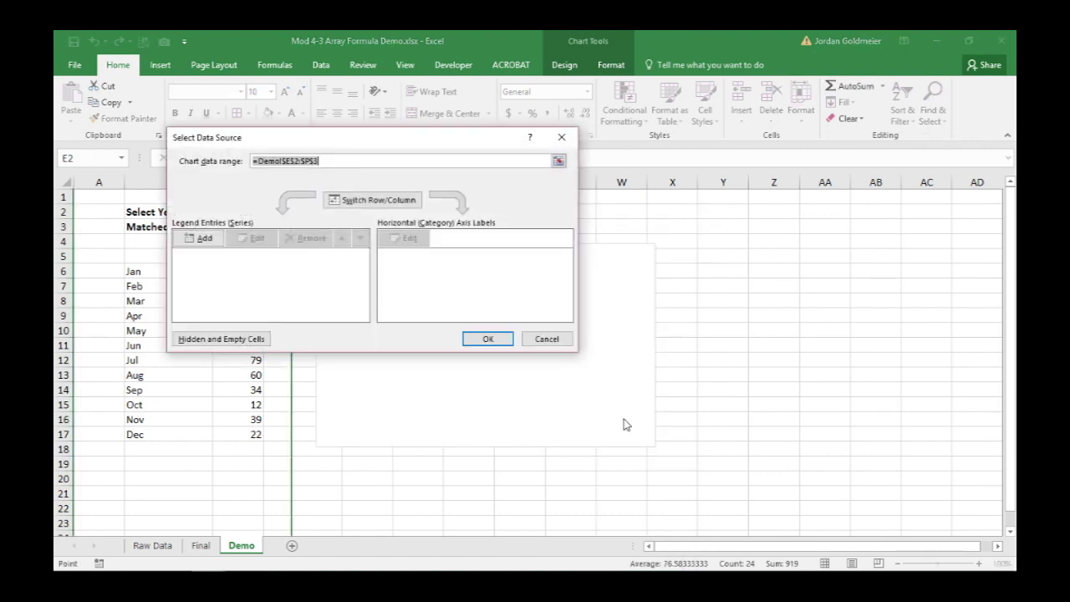
left_click(245, 343)
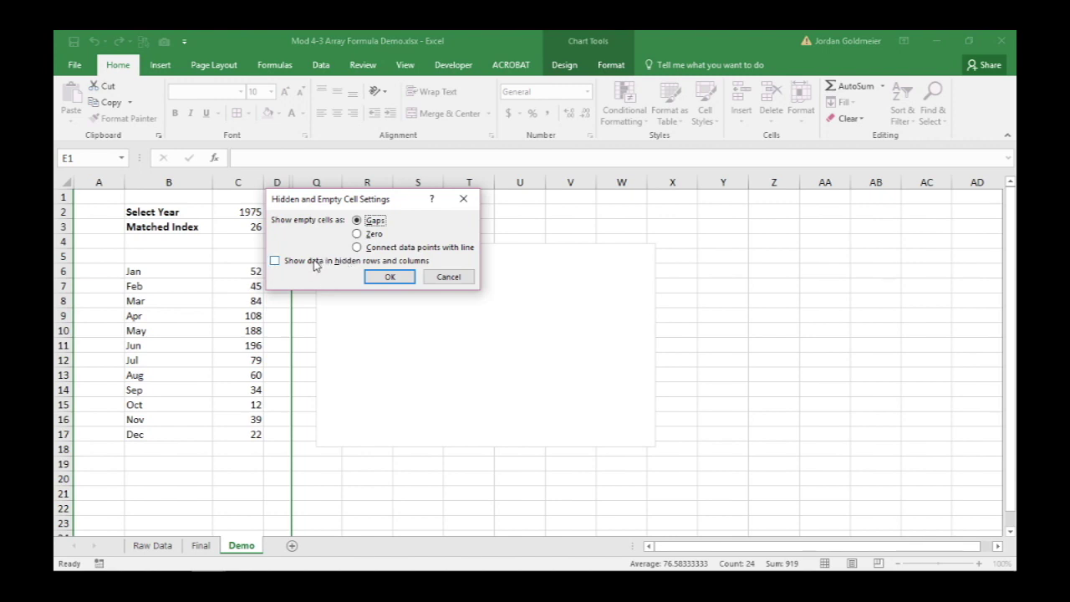
left_click(316, 261)
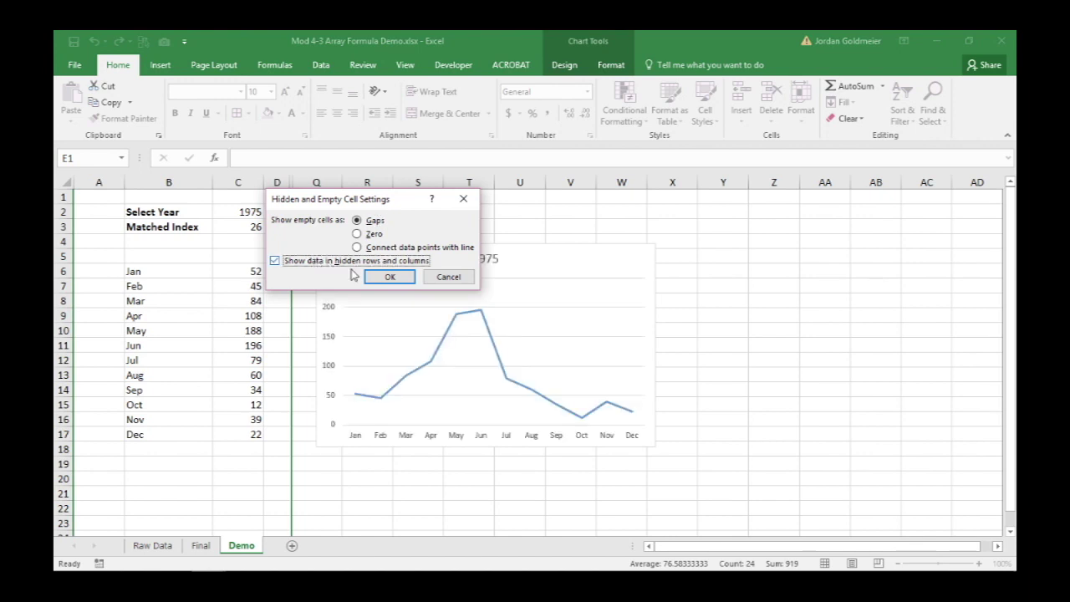
left_click(390, 277)
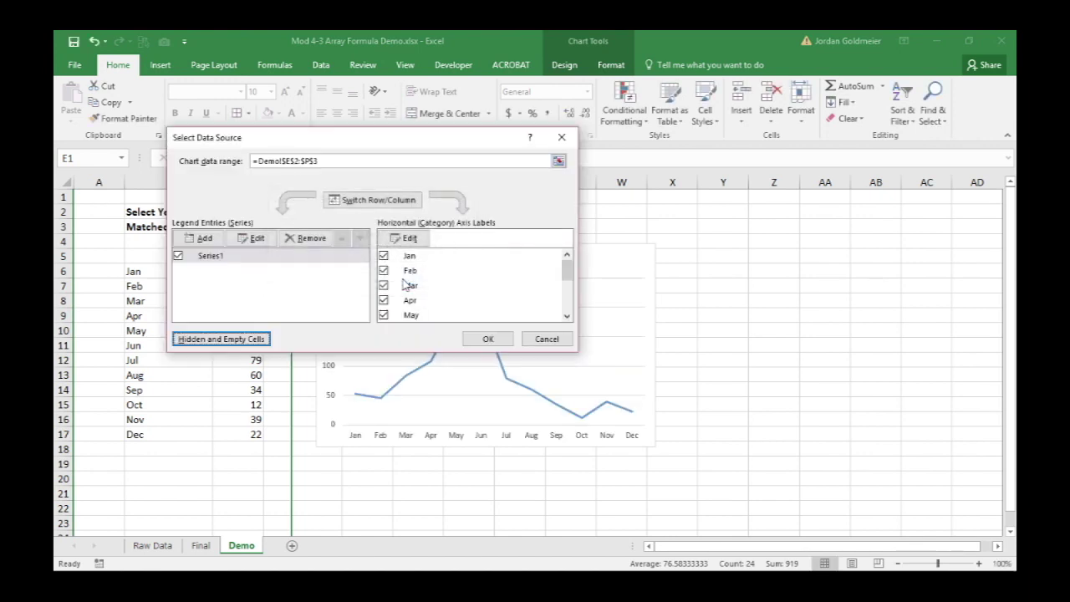
left_click(491, 341)
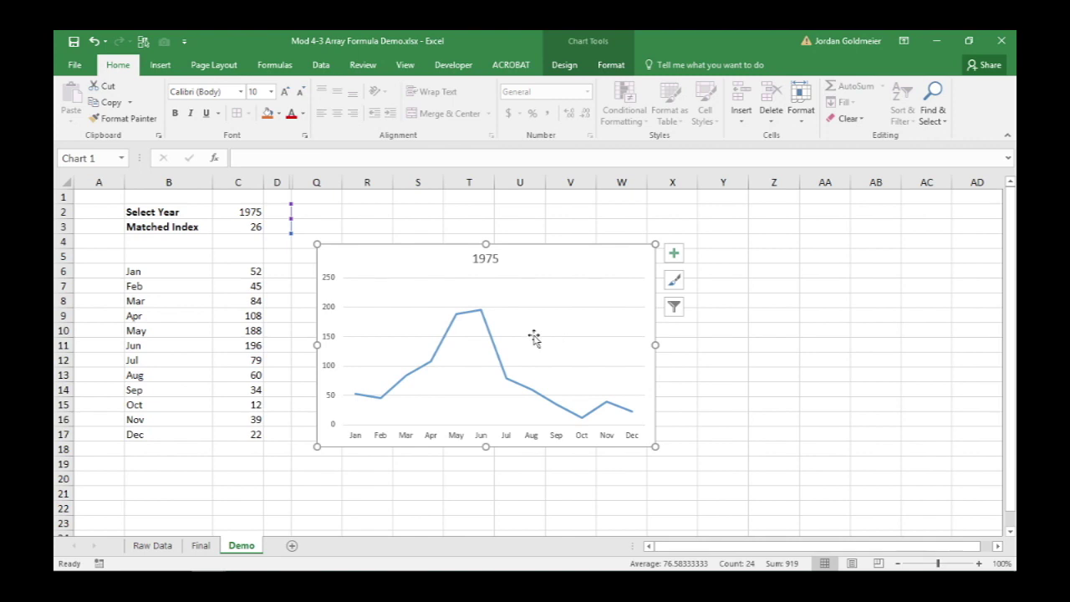
- Set the horizontal axis position to On tick marks and close the axis formatting settings
left_click(387, 439)
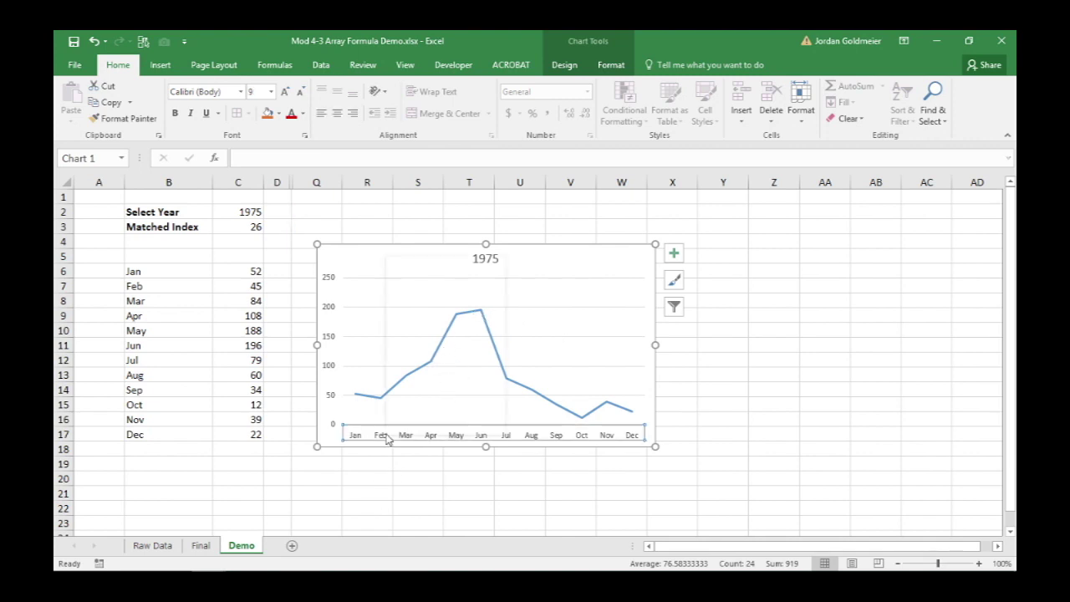
right_click(387, 438)
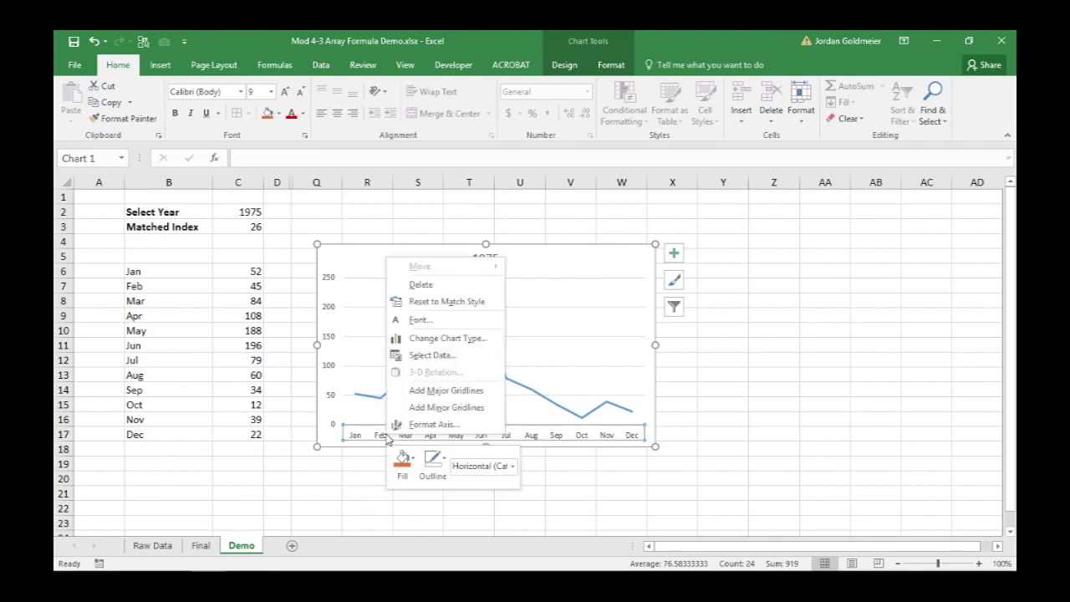
left_click(456, 426)
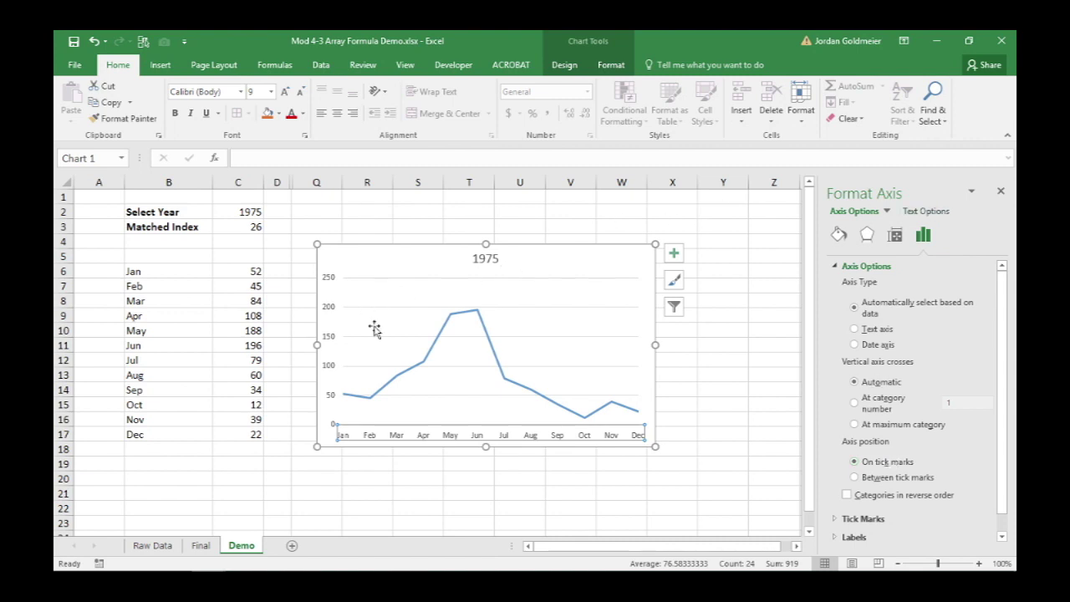
left_click(1002, 193)
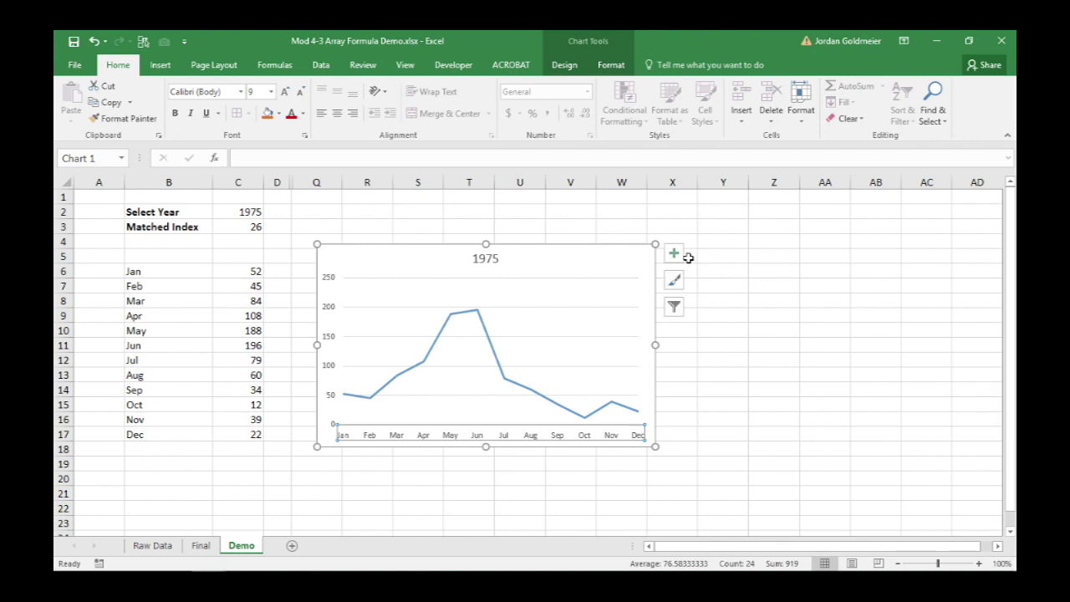
- Delete the chart's horizontal gridlines and give the plot area a light gray outline
left_click(595, 310)
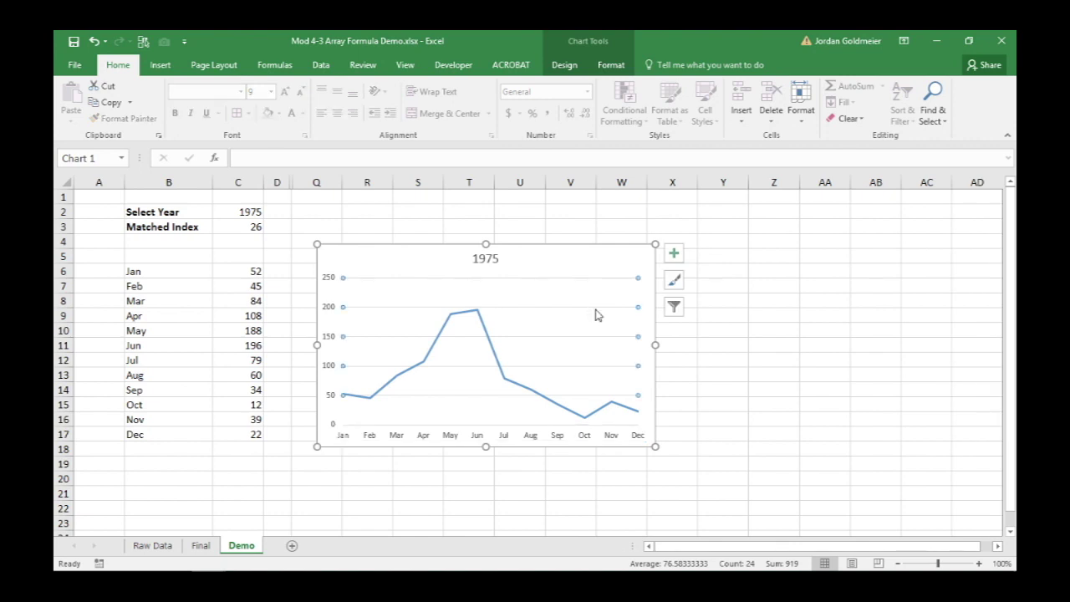
key("Delete")
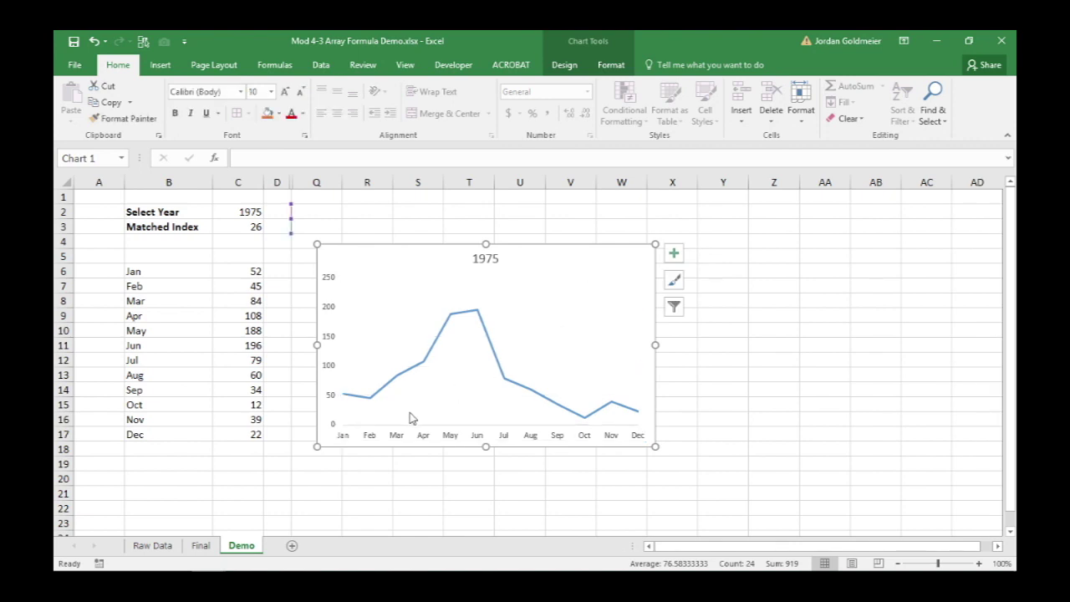
left_click(422, 380)
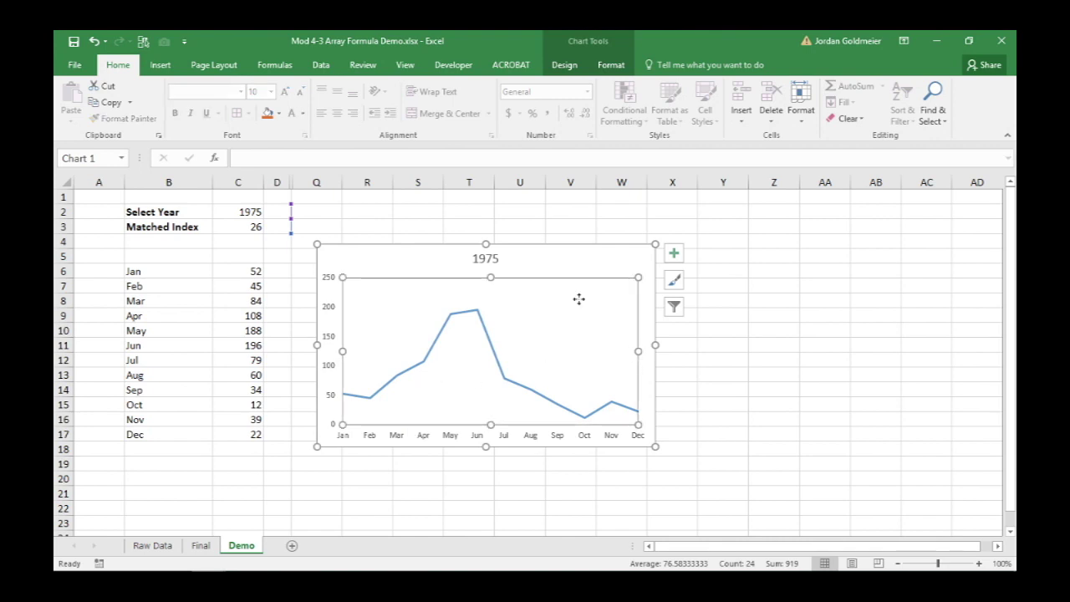
left_click(615, 67)
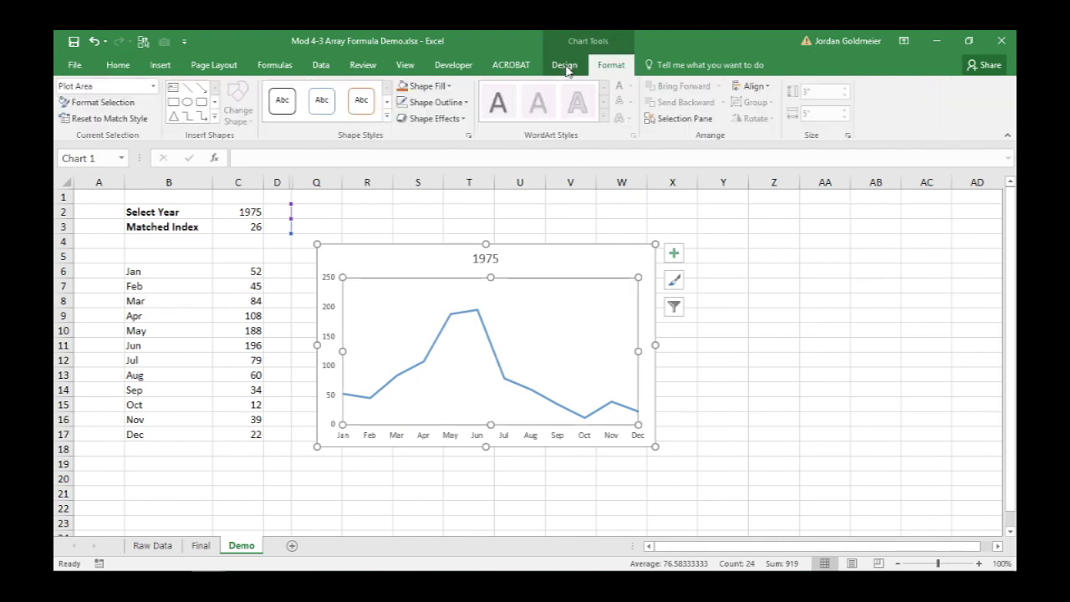
left_click(433, 105)
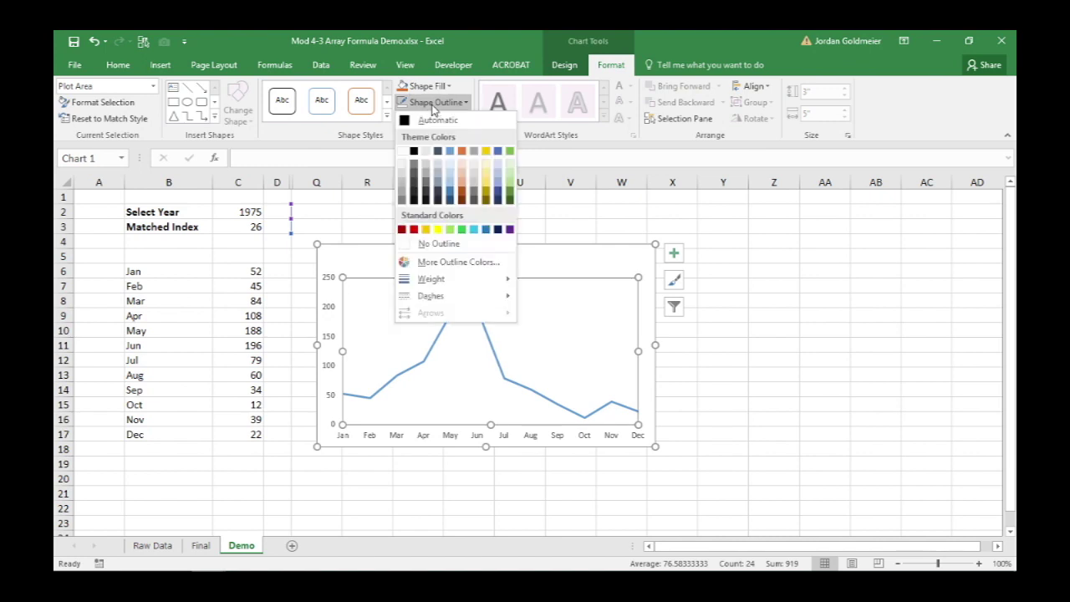
left_click(402, 180)
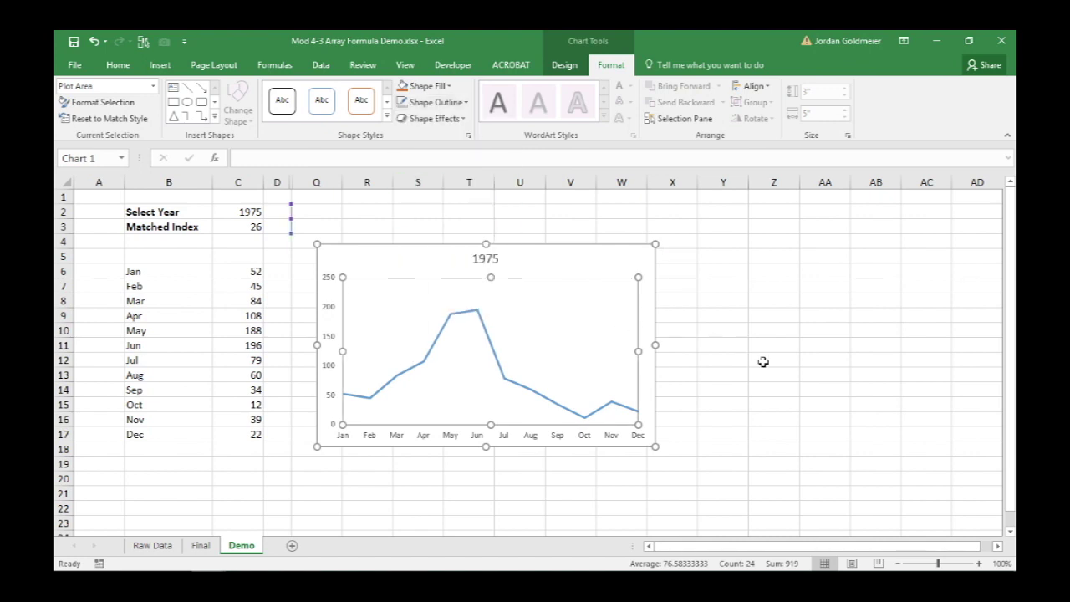
left_click(764, 361)
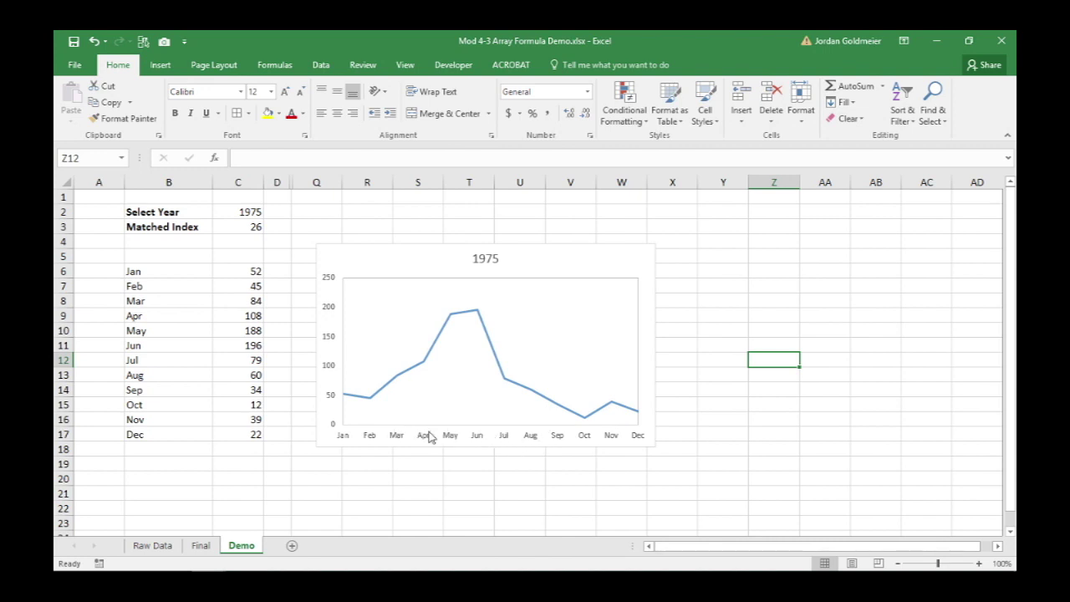
- Set the chart's horizontal axis to No Outline and deselect the chart
left_click(370, 437)
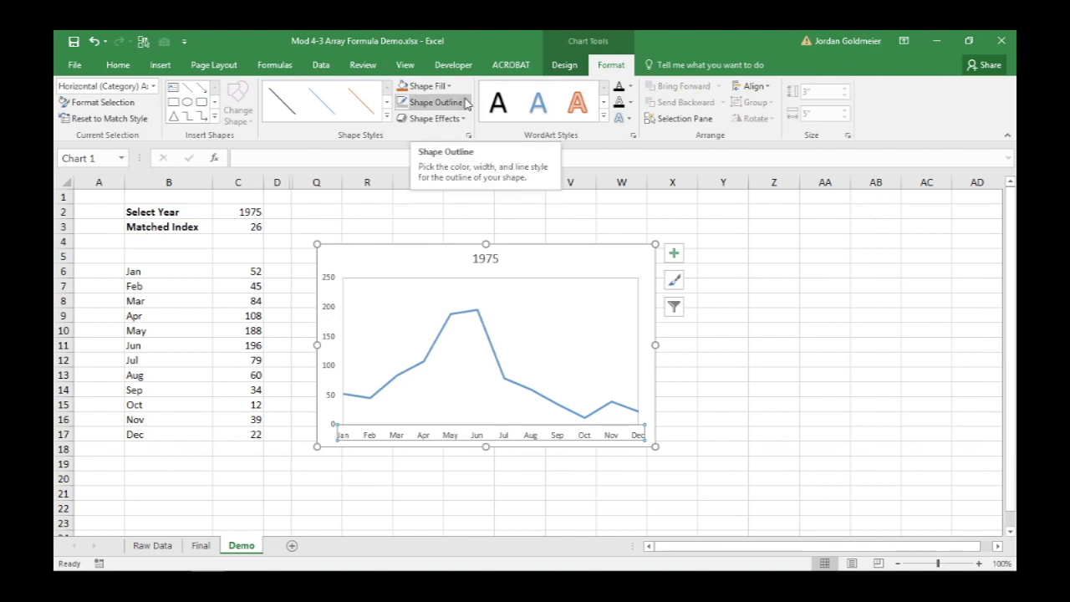
left_click(466, 103)
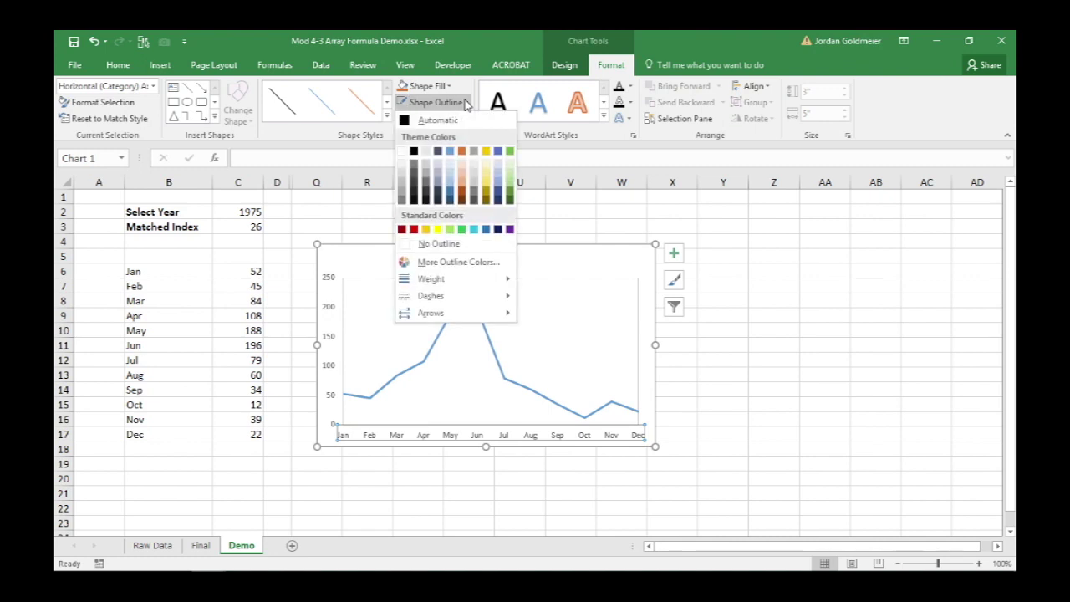
left_click(434, 245)
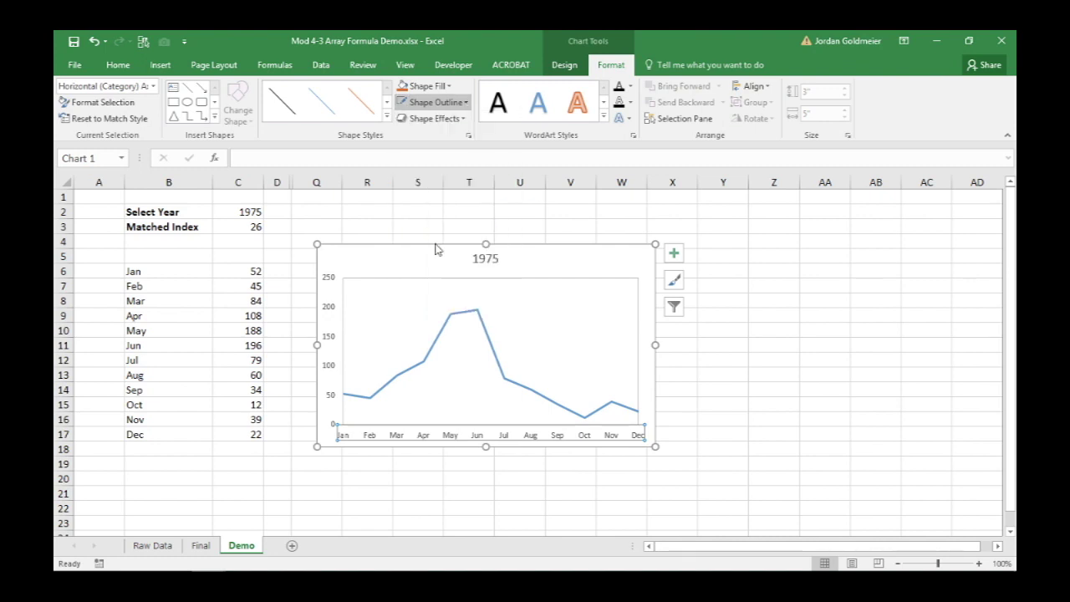
left_click(728, 379)
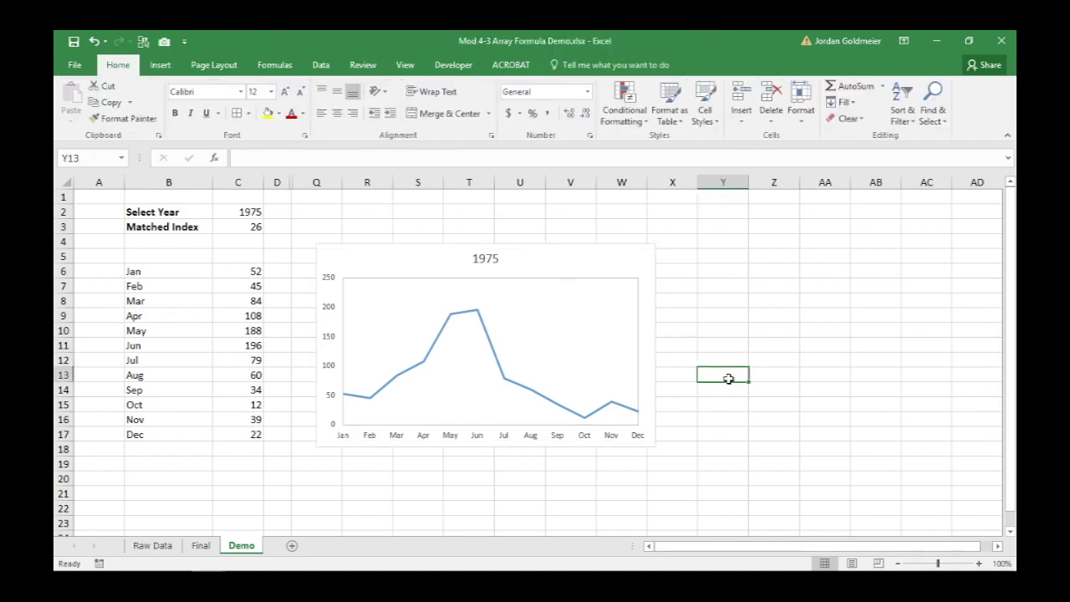
- Remove the outline around the whole chart area and deselect the chart
left_click(579, 261)
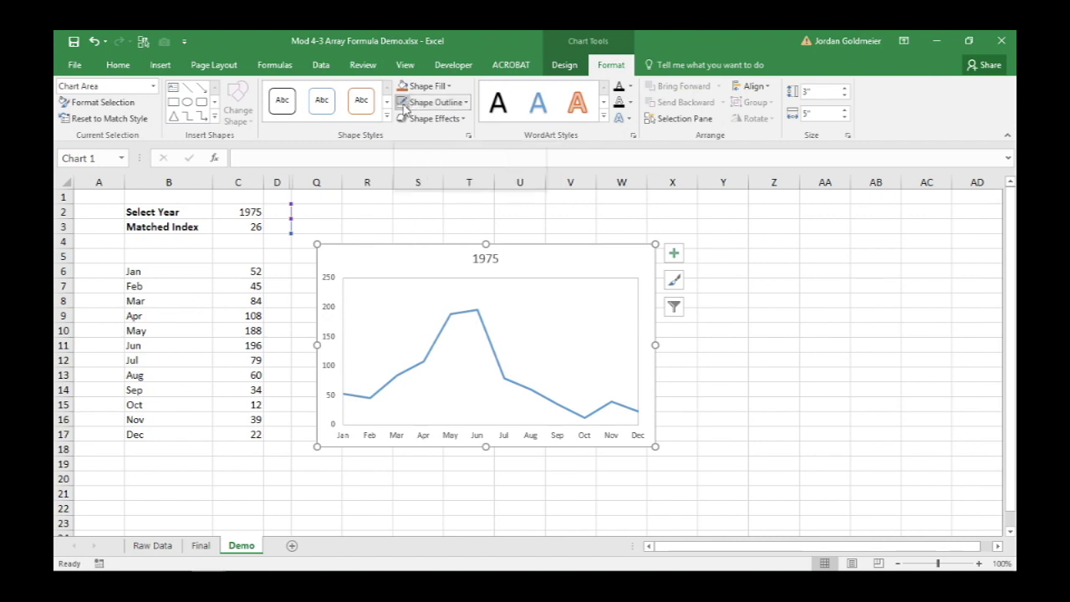
left_click(467, 103)
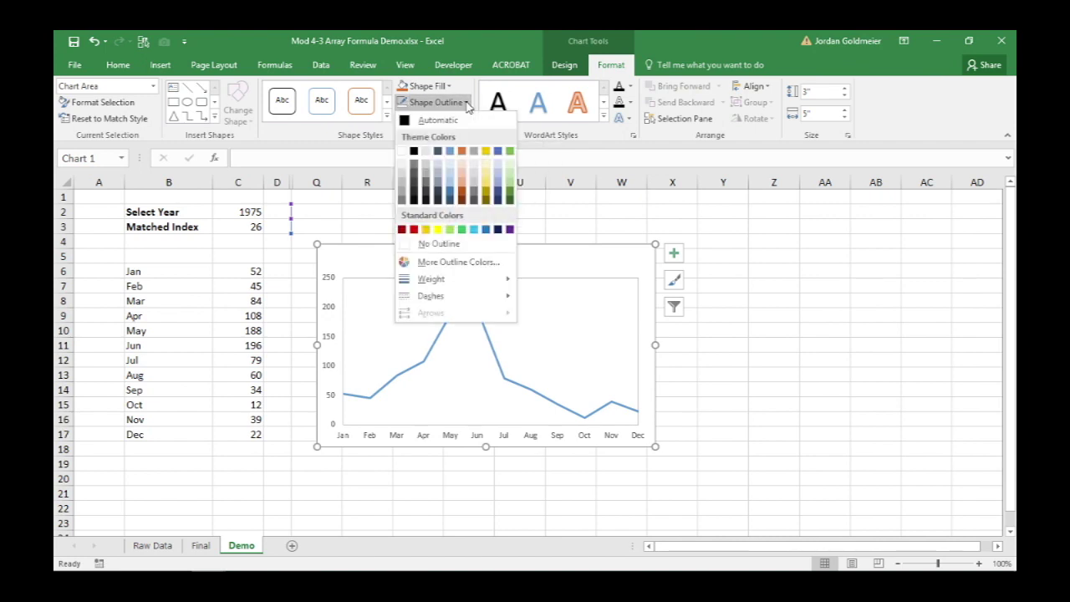
left_click(443, 244)
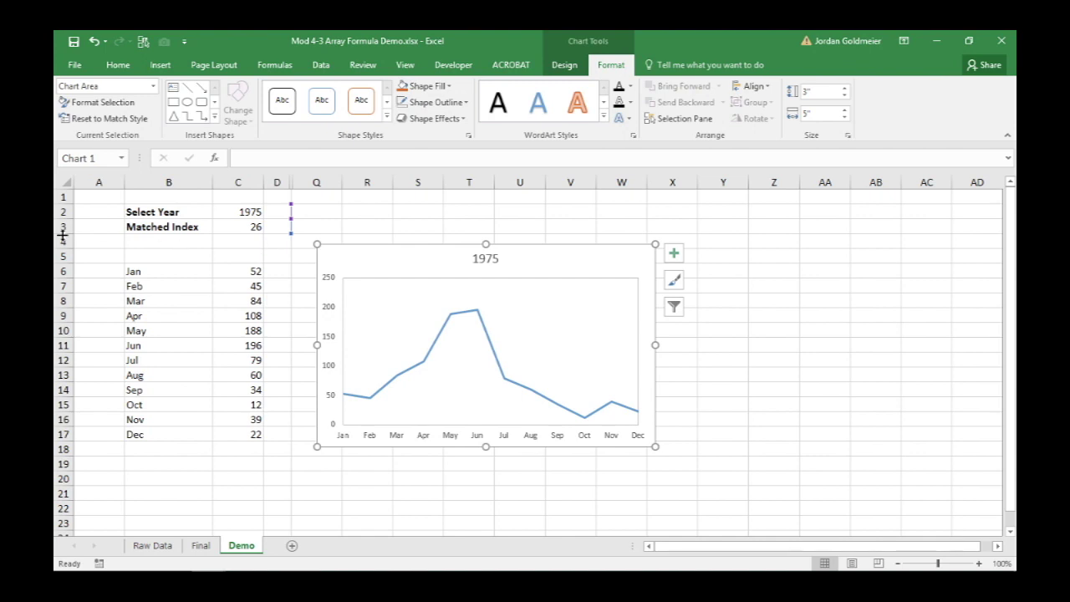
left_click(119, 212)
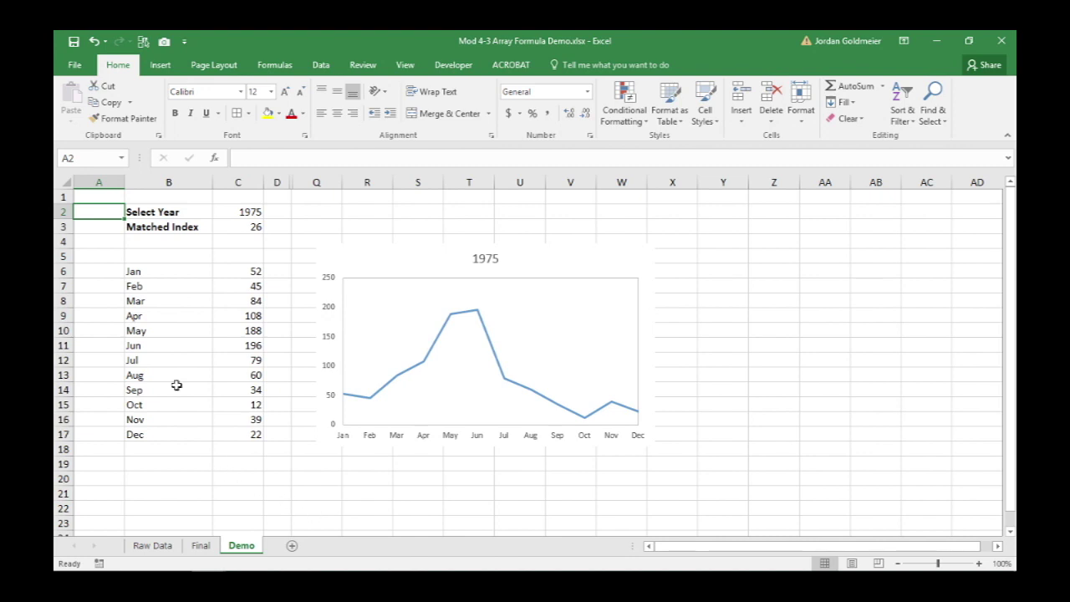
- Turn off the gridlines on the Demo worksheet
left_click(120, 229)
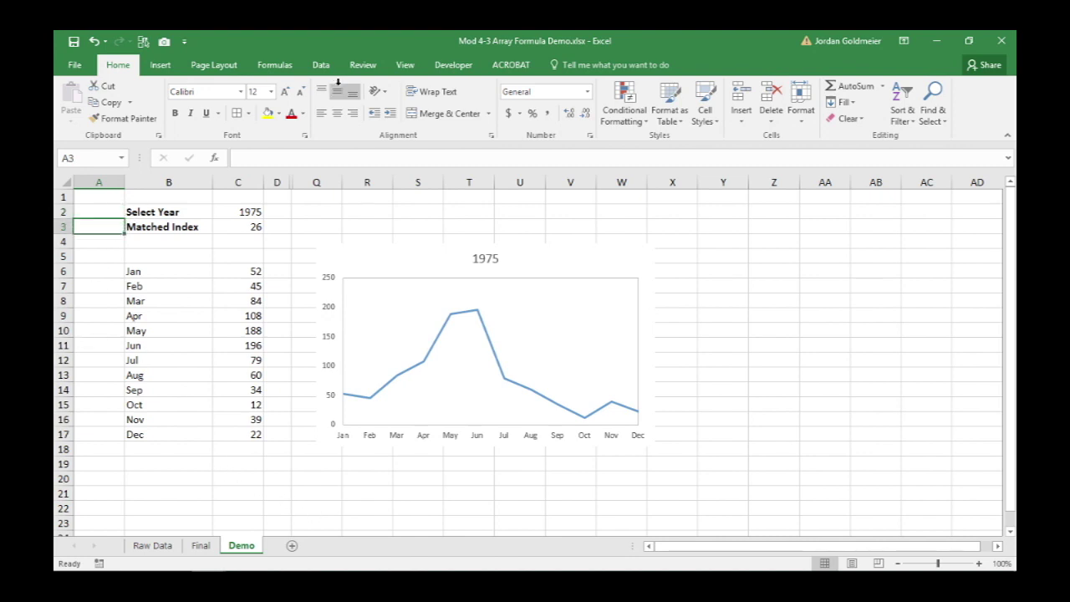
left_click(398, 62)
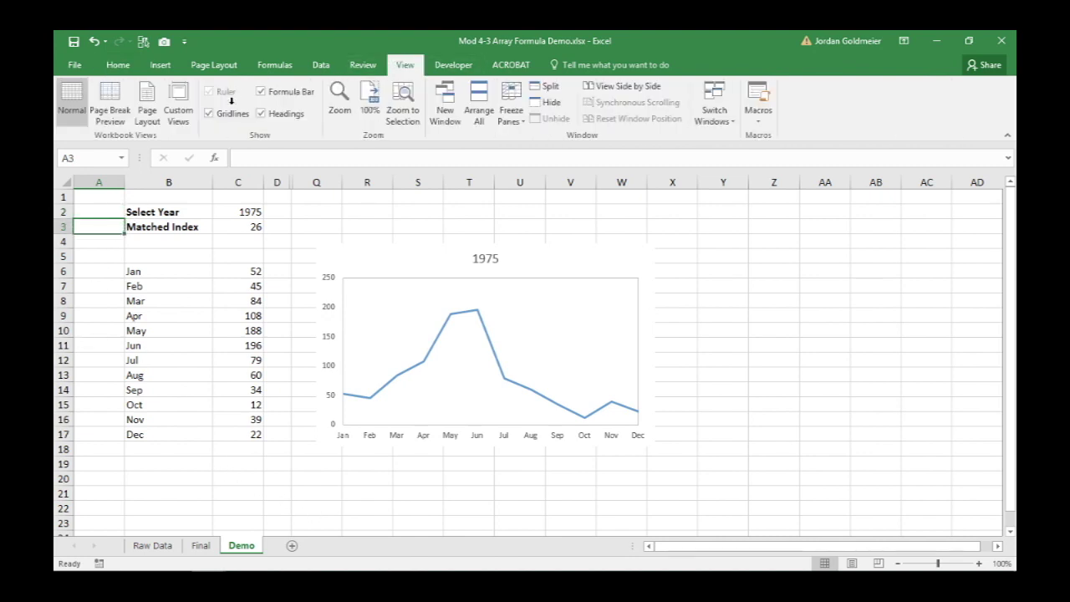
left_click(229, 110)
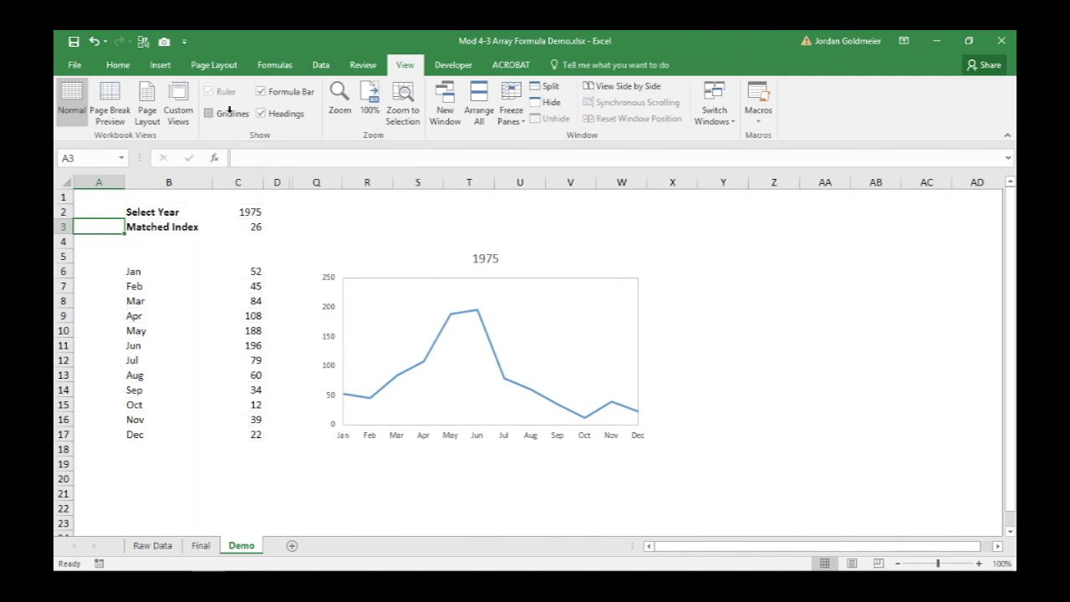
- Narrow columns A and Q, and select the line chart
left_click(138, 321)
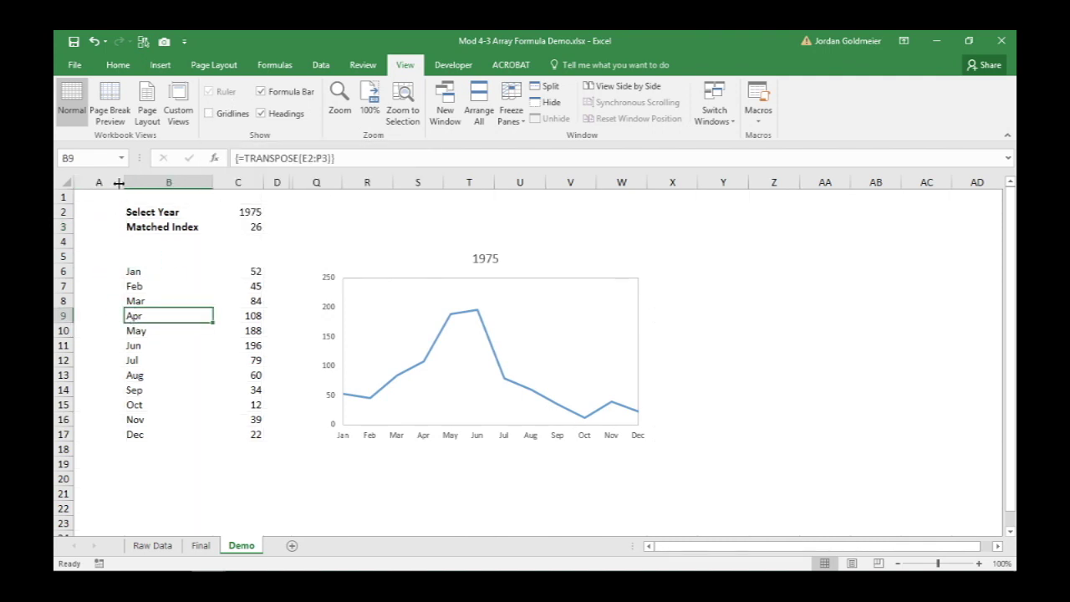
left_click_drag(124, 183, 95, 192)
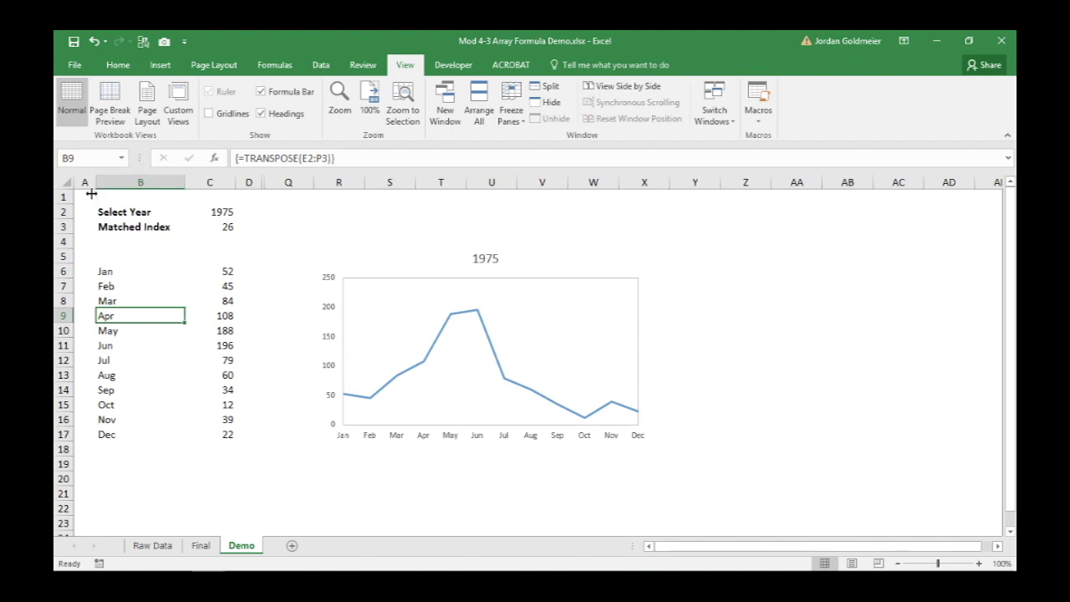
left_click_drag(313, 180, 275, 185)
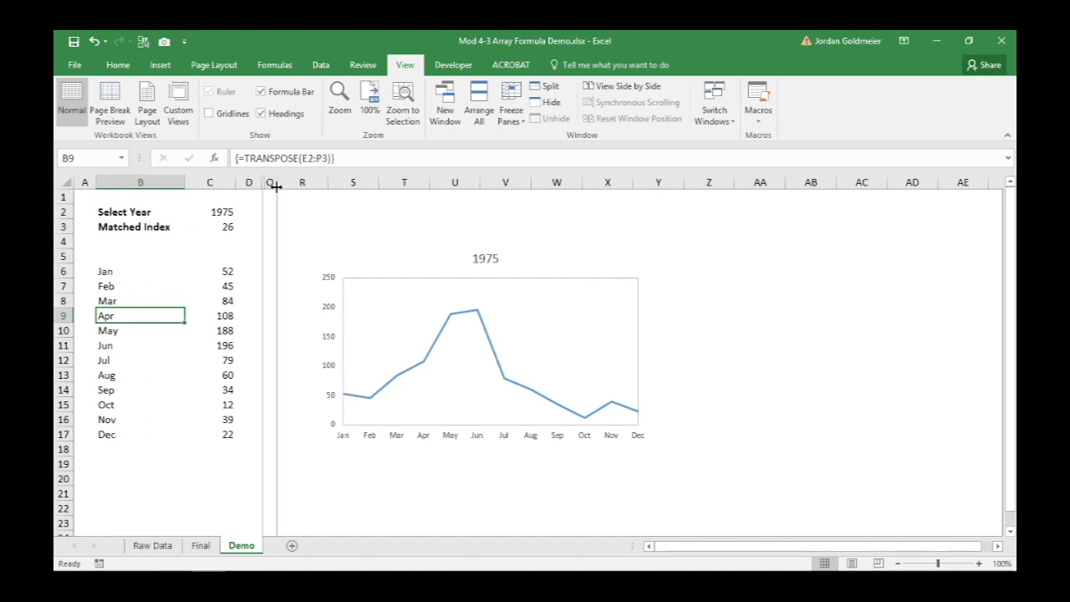
left_click(427, 265)
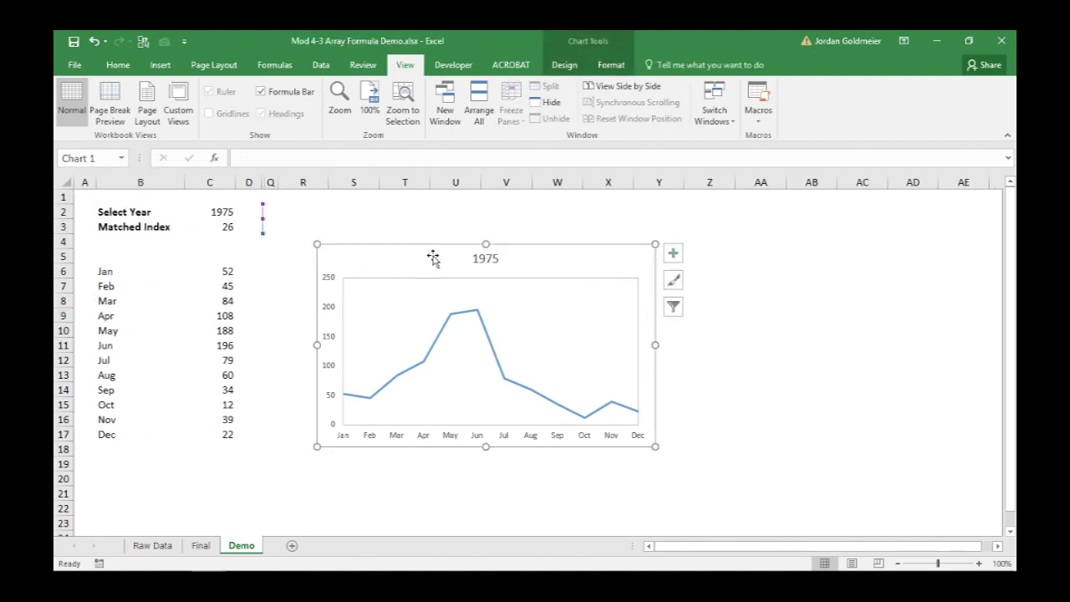
- Move the line chart up close to the monthly counts table and hide the Matched Index row
left_click_drag(432, 256, 376, 247)
left_click(134, 224)
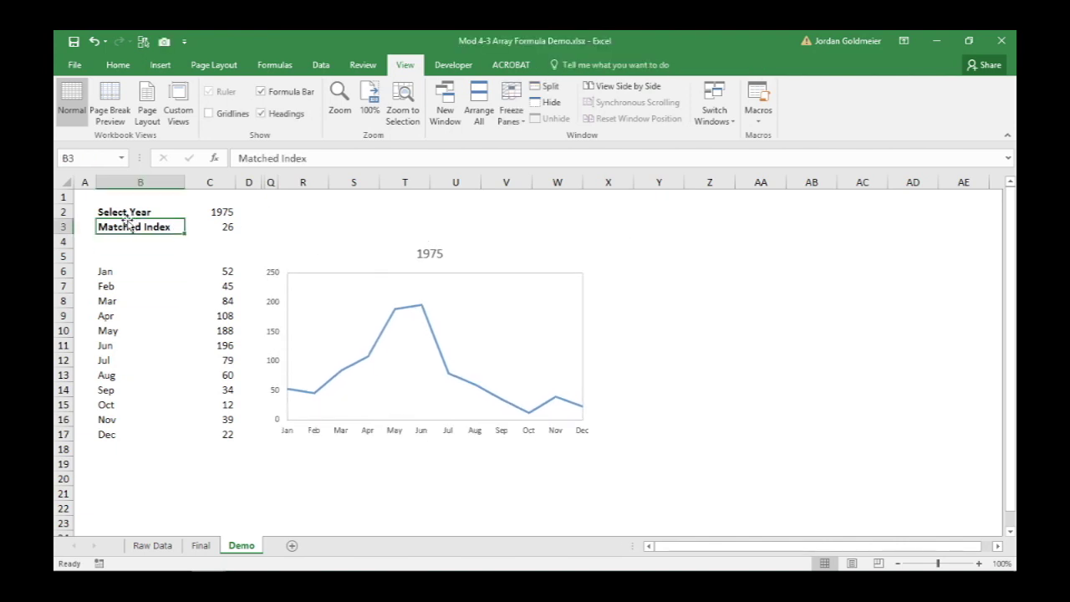
left_click(61, 227)
right_click(61, 227)
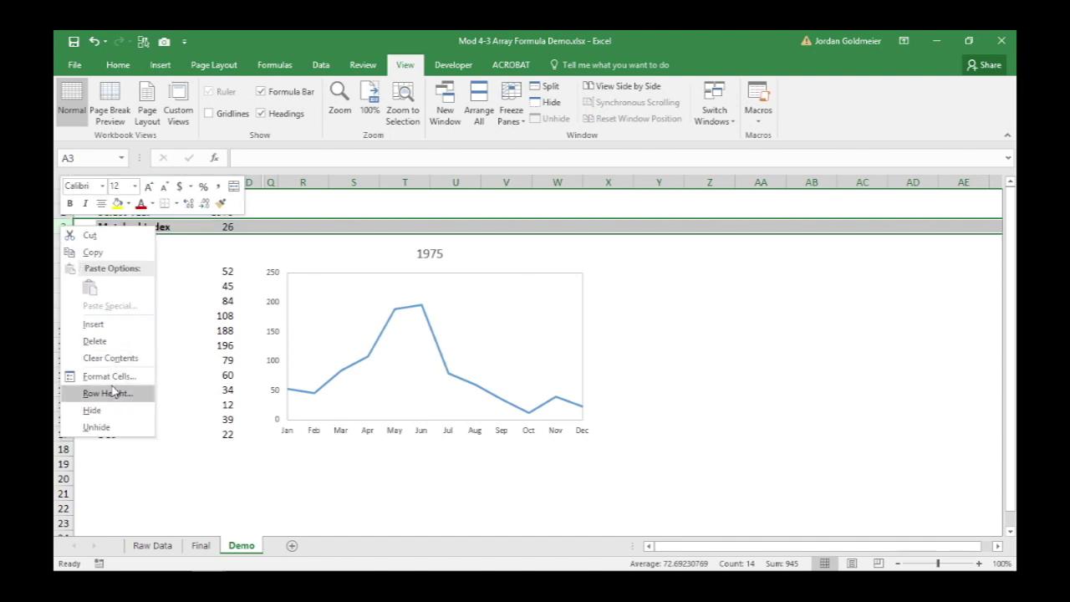
left_click(110, 411)
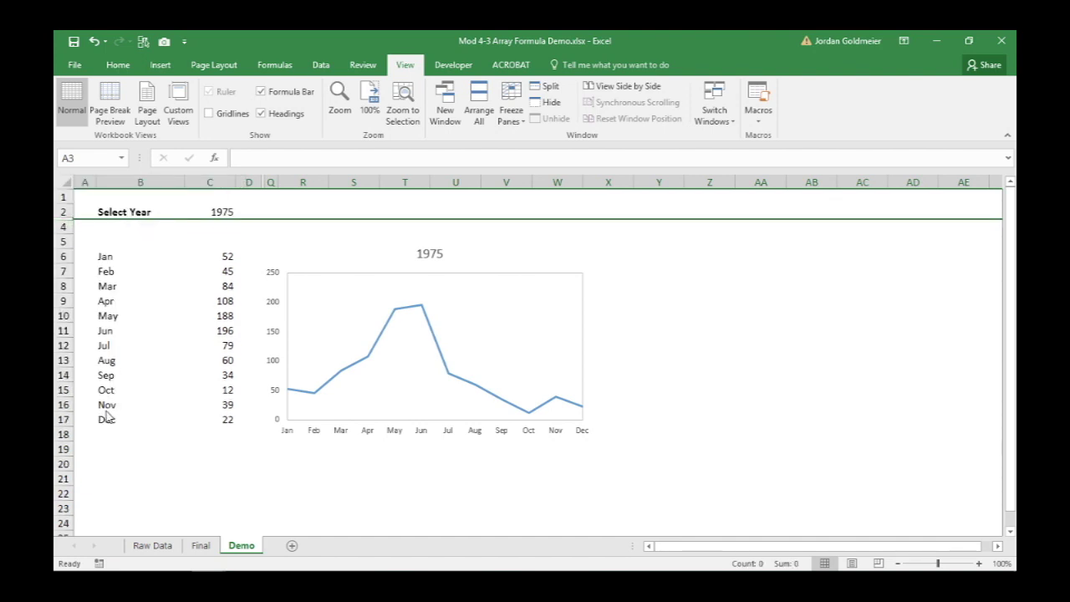
- Apply all borders to the Select Year label and its year cell, B2:C2, and deselect them
left_click(155, 211)
left_click_drag(192, 210, 232, 204)
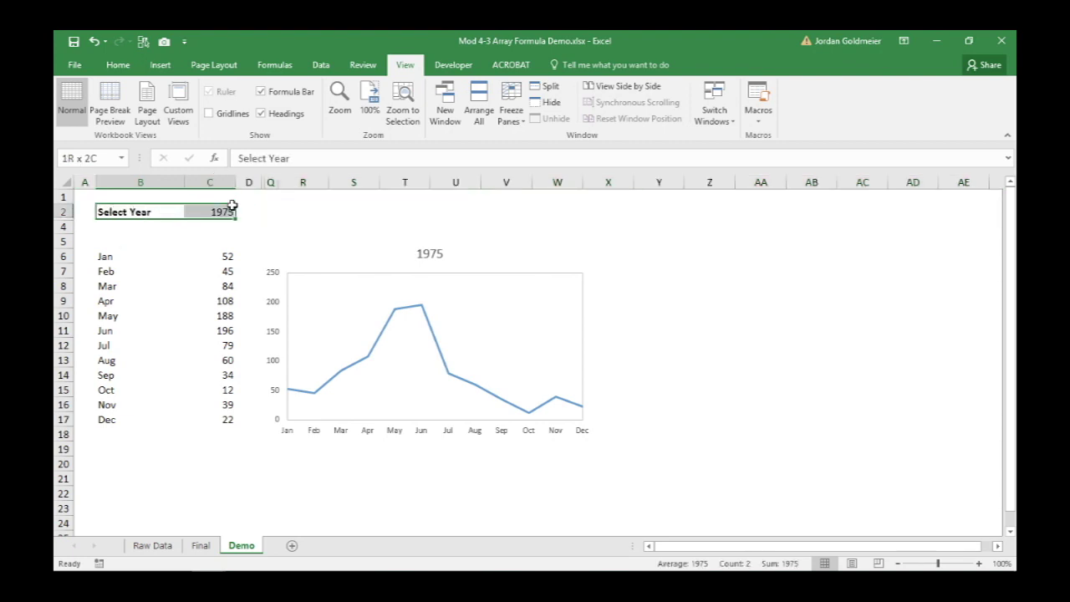
left_click(118, 65)
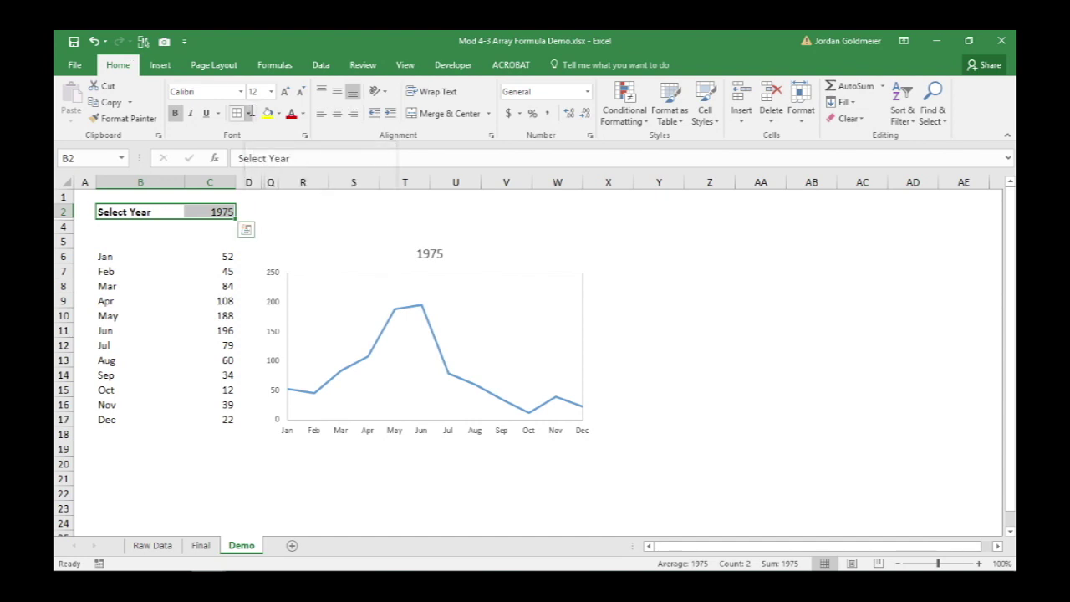
left_click(249, 112)
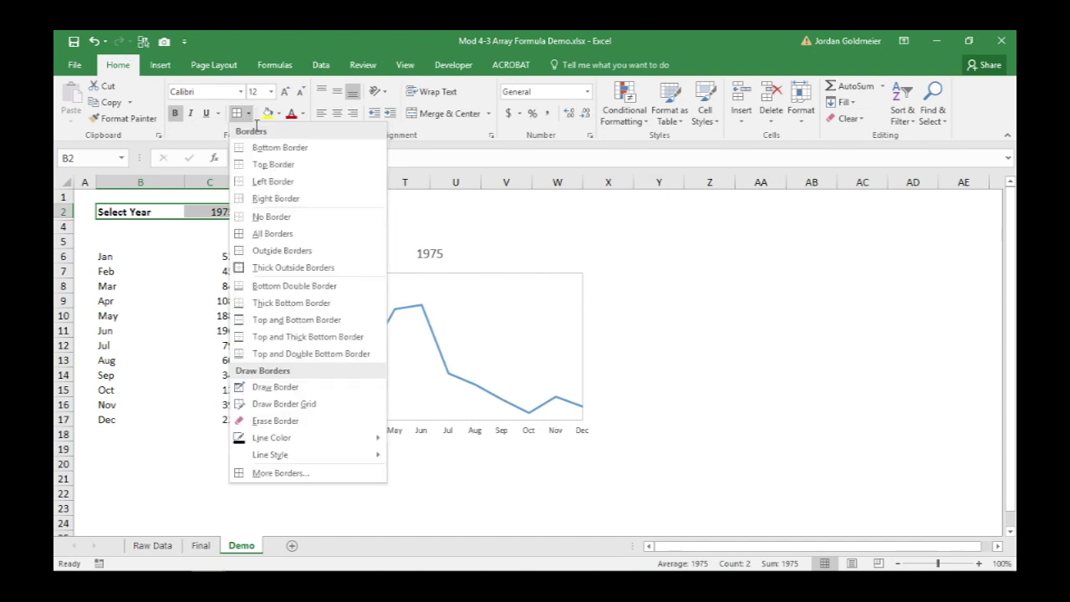
left_click(284, 233)
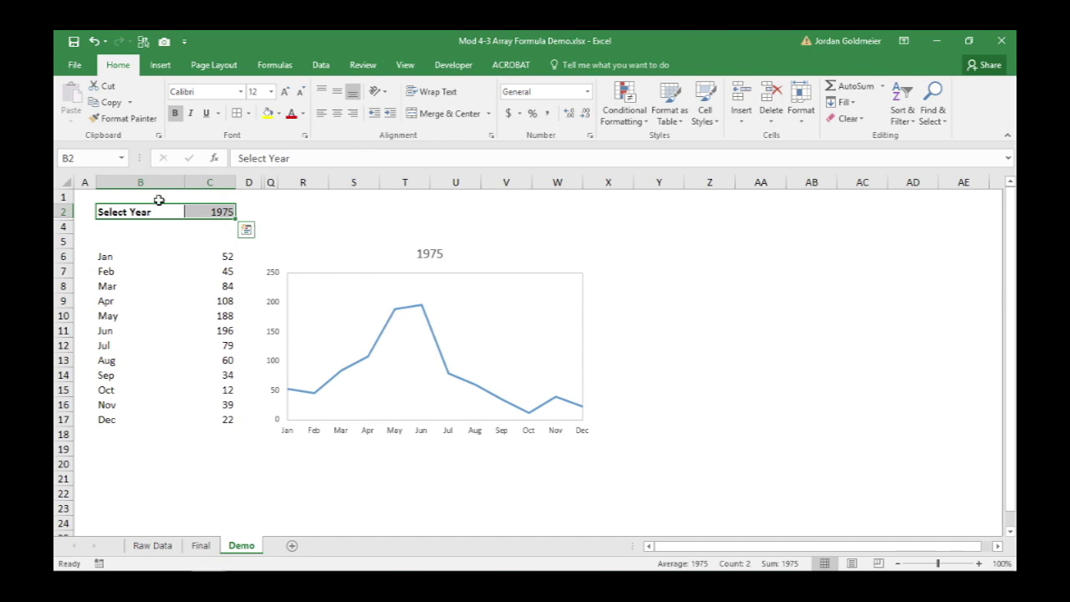
left_click(157, 199)
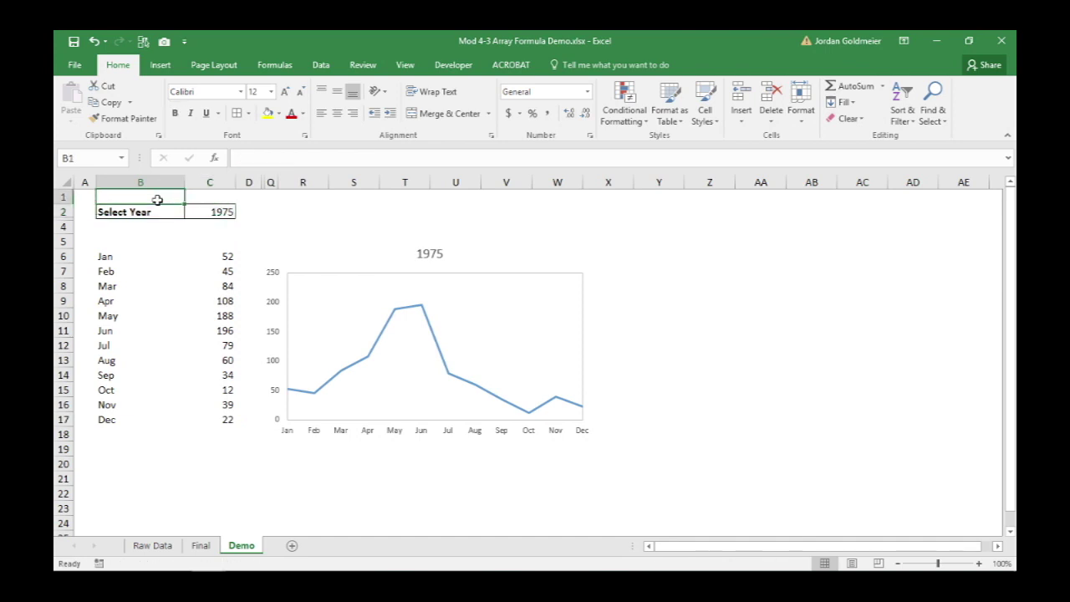
- Choose 1981 as the selected year in cell C2
left_click(233, 212)
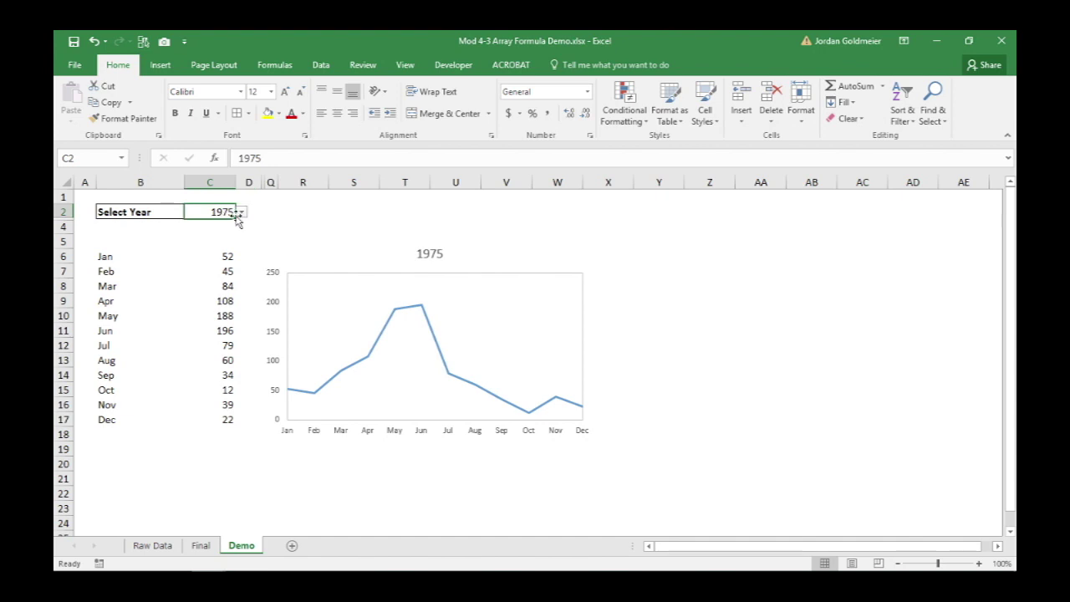
left_click(240, 212)
left_click(212, 249)
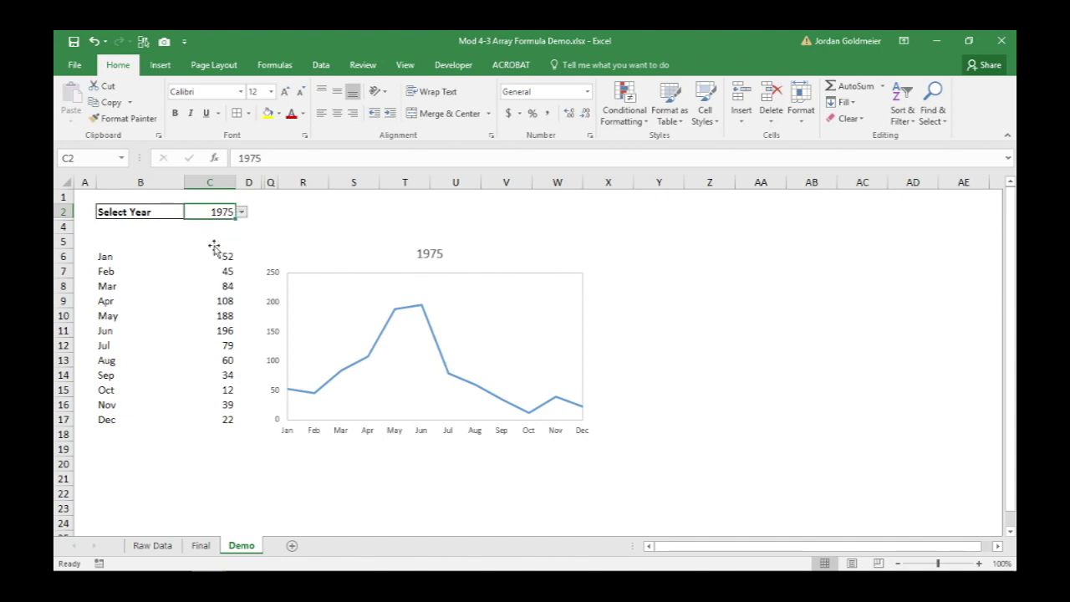
left_click(241, 212)
left_click(222, 268)
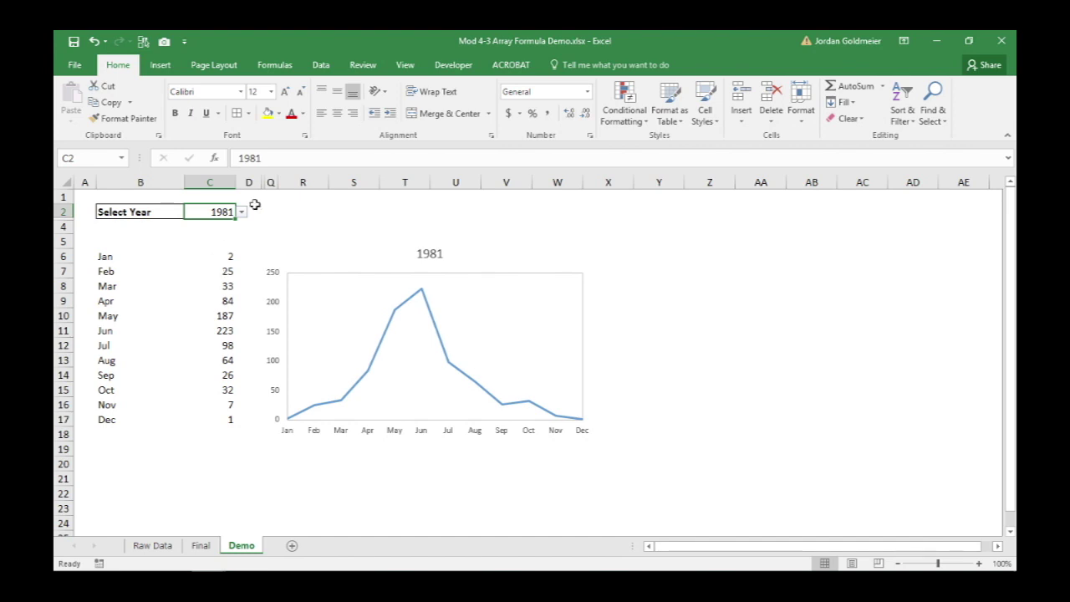
- Open the list of available years for the Select Year cell
left_click(242, 212)
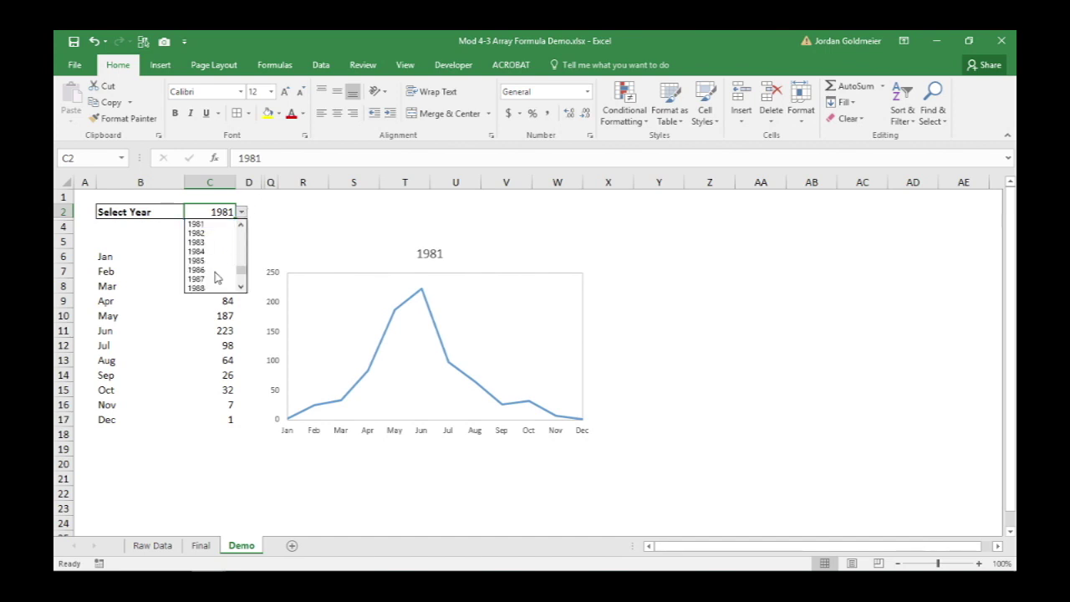